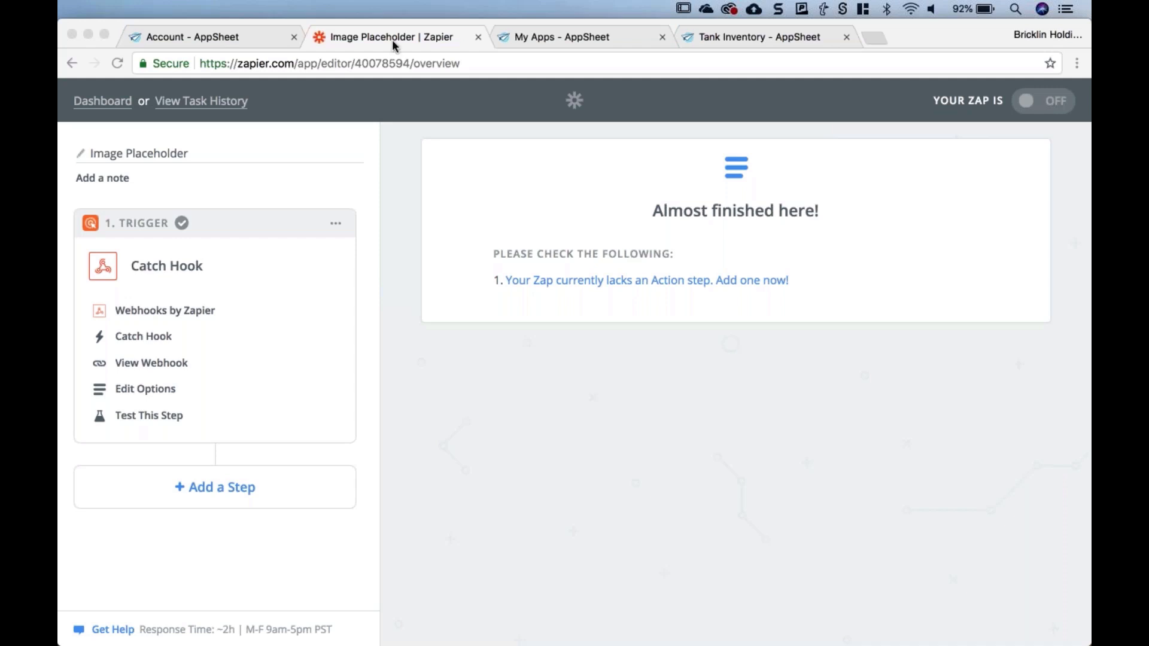
- Leave the zap editor for the Zapier dashboard, then switch to the AppSheet account's Integrations page
left_click(93, 102)
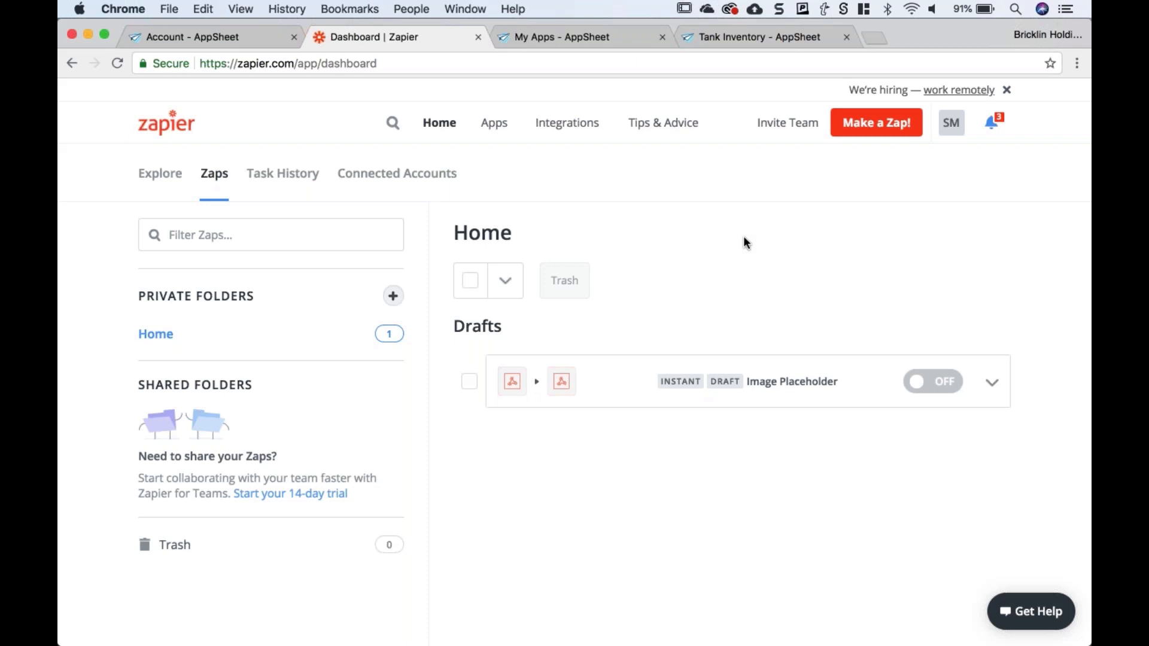
left_click(187, 35)
scroll(294, 239, "up", 4)
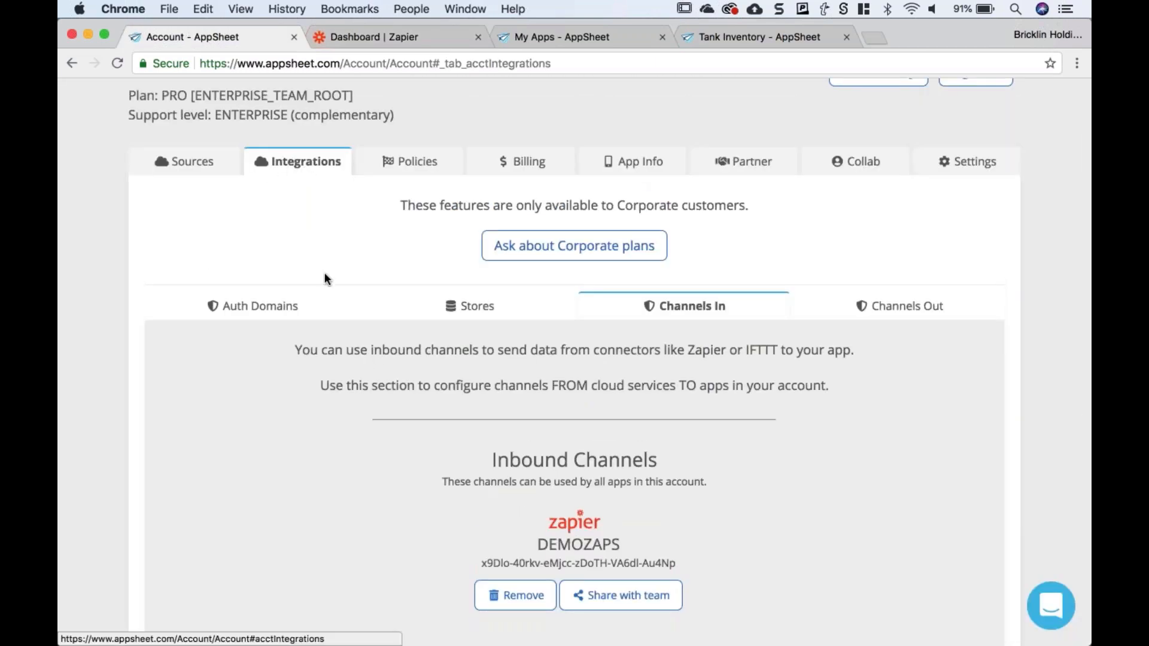
scroll(325, 274, "down", 1)
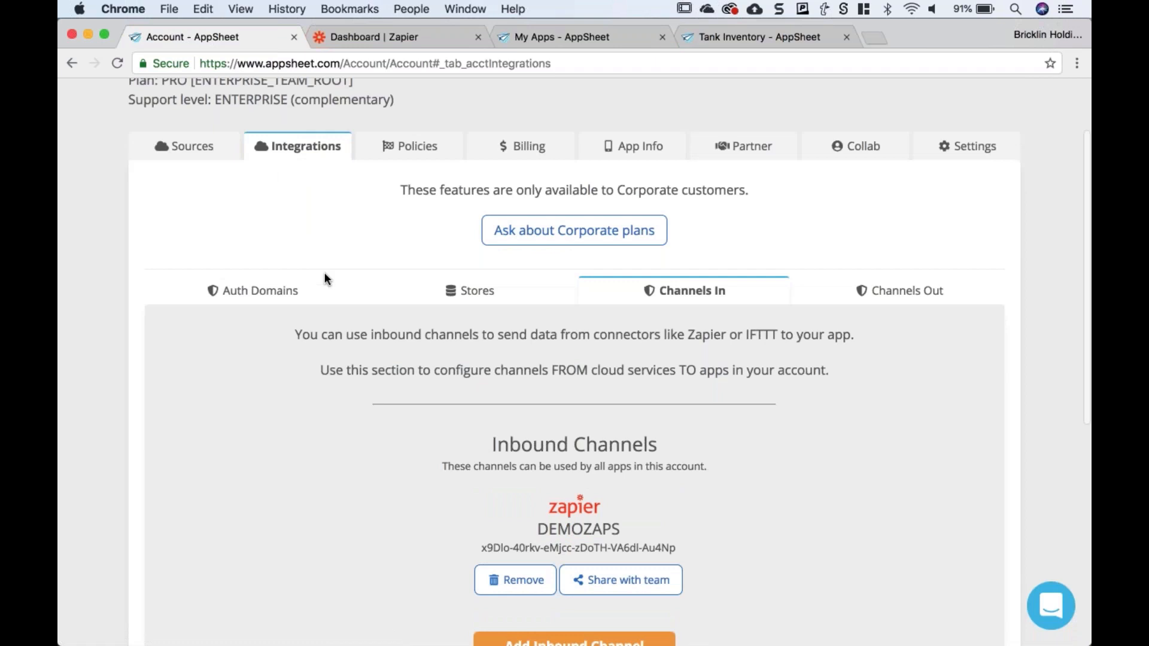
scroll(325, 273, "down", 2)
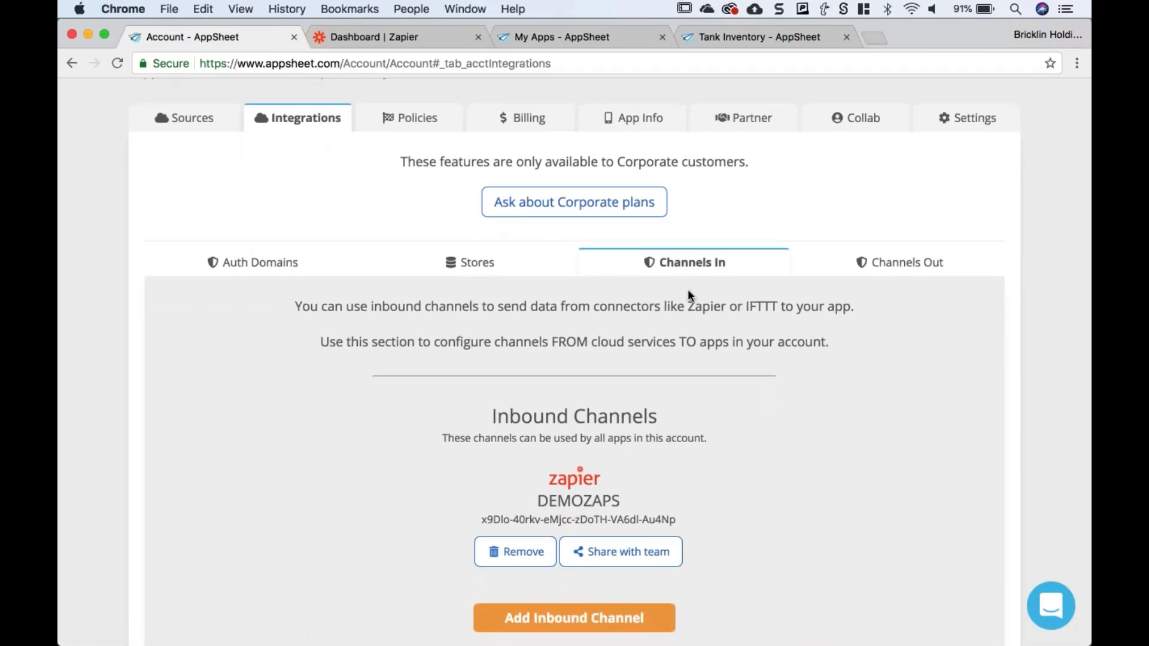
scroll(687, 289, "down", 2)
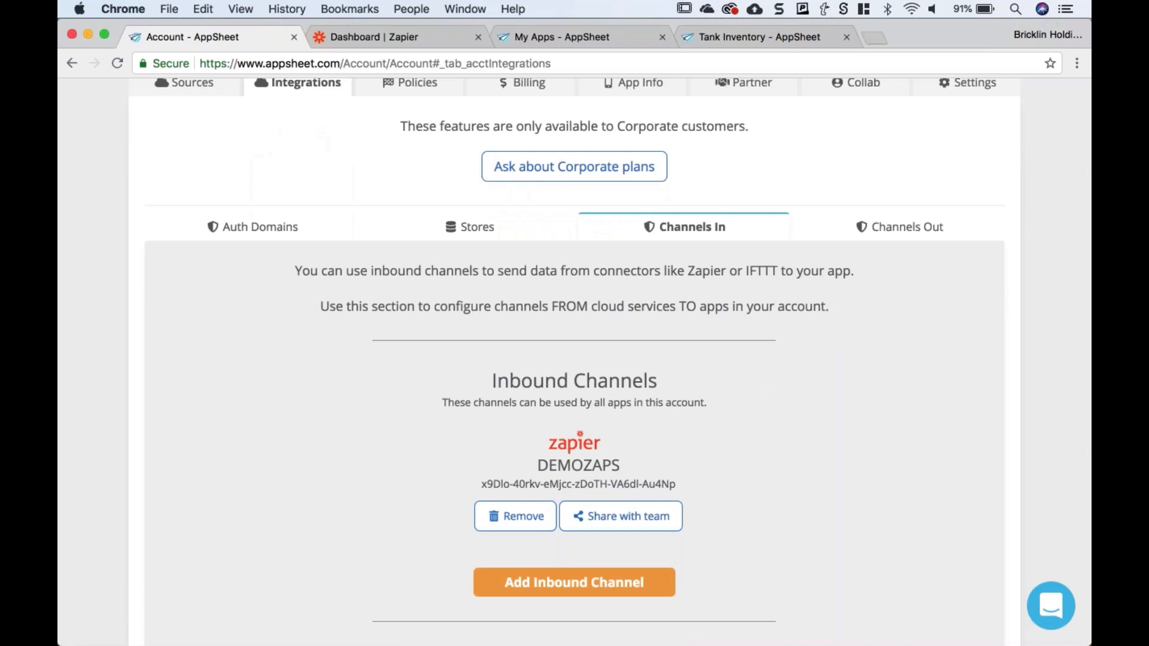
scroll(669, 220, "down", 2)
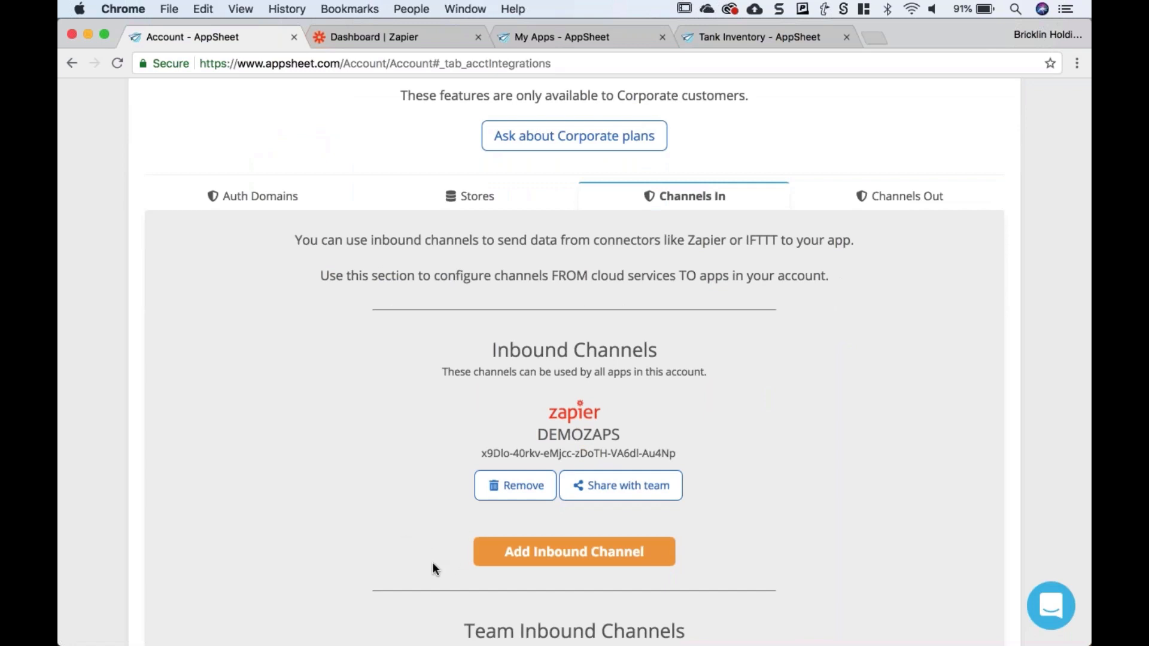
left_click(529, 553)
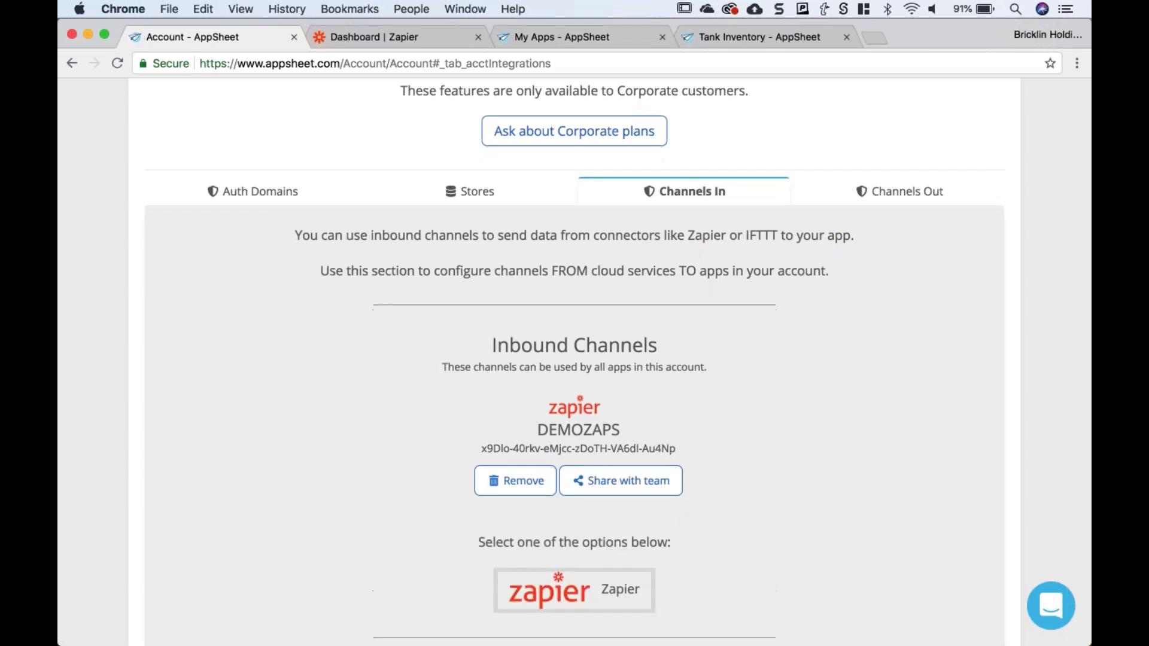
scroll(569, 491, "down", 2)
left_click(568, 490)
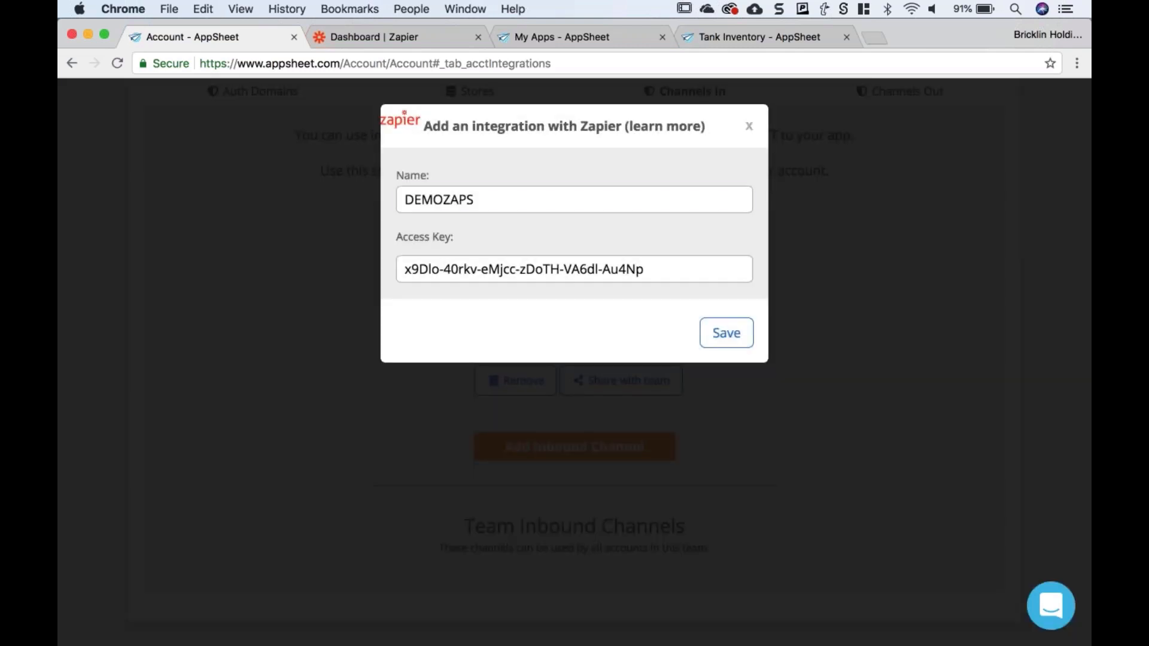
left_click_drag(397, 270, 688, 270)
left_click(689, 271)
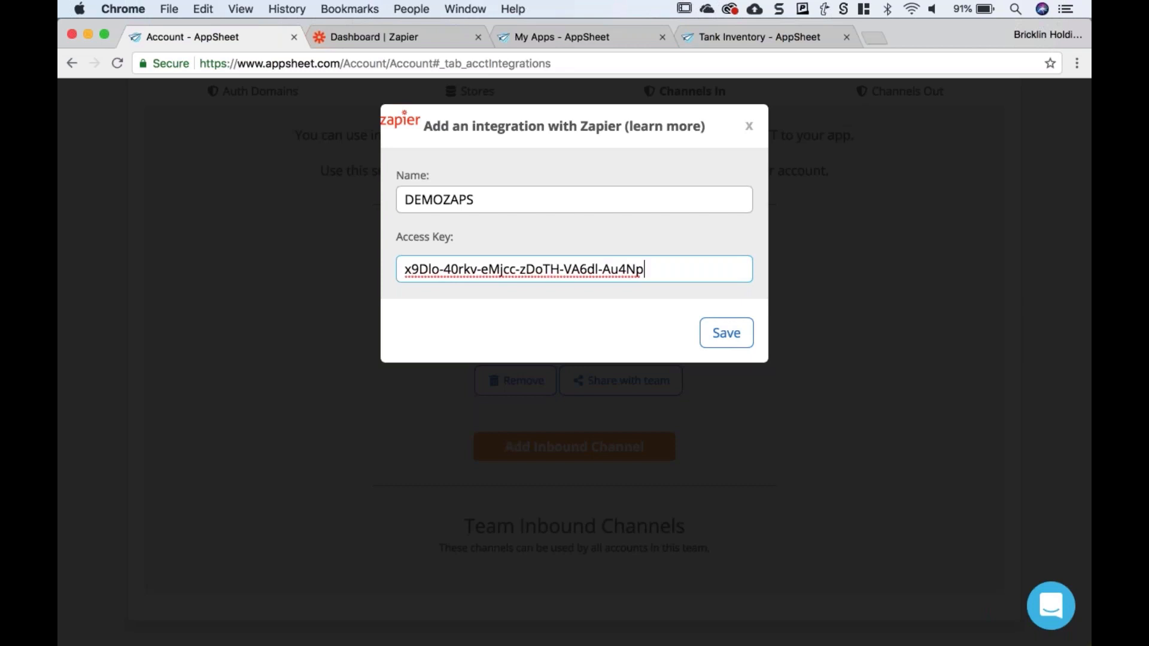
key("shift+Tab")
left_click(645, 270)
left_click_drag(645, 271, 551, 236)
left_click(560, 238)
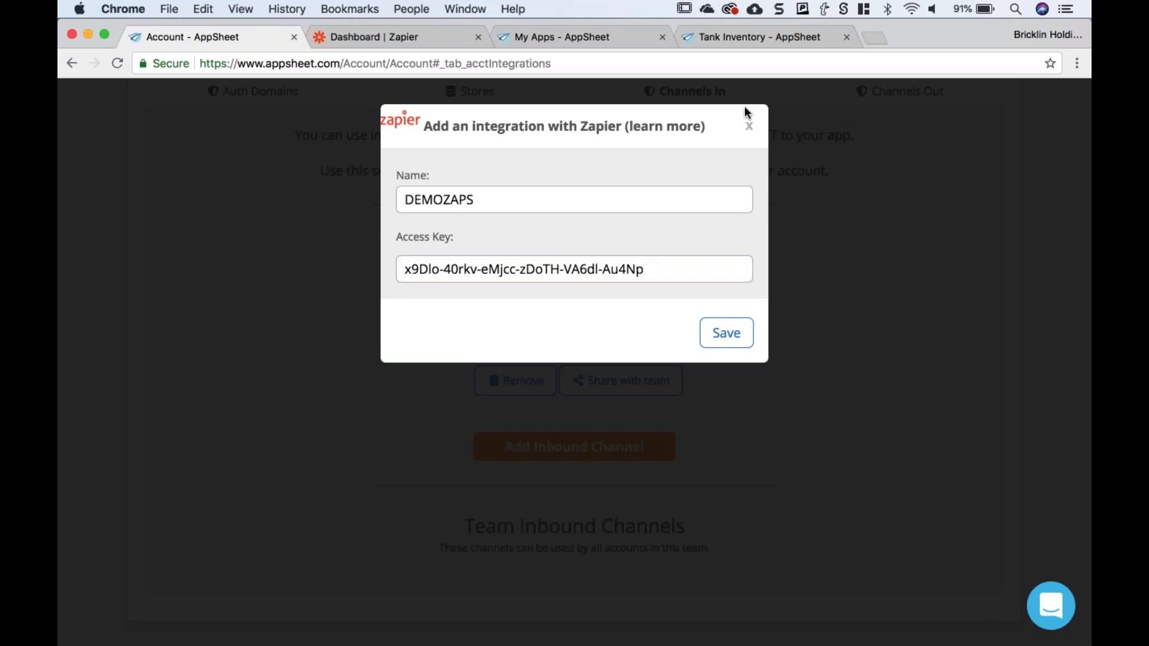
- Close the Zapier integration dialog and switch to the Tank Inventory app editor's UX Views page
left_click(749, 126)
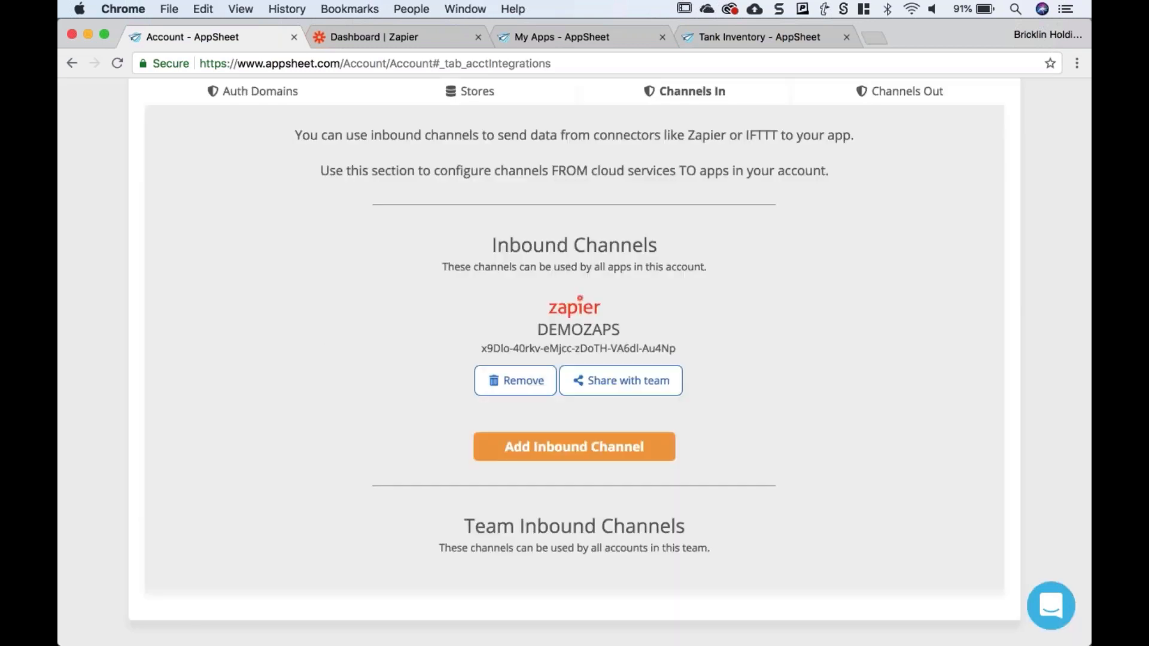
scroll(325, 333, "down", 1)
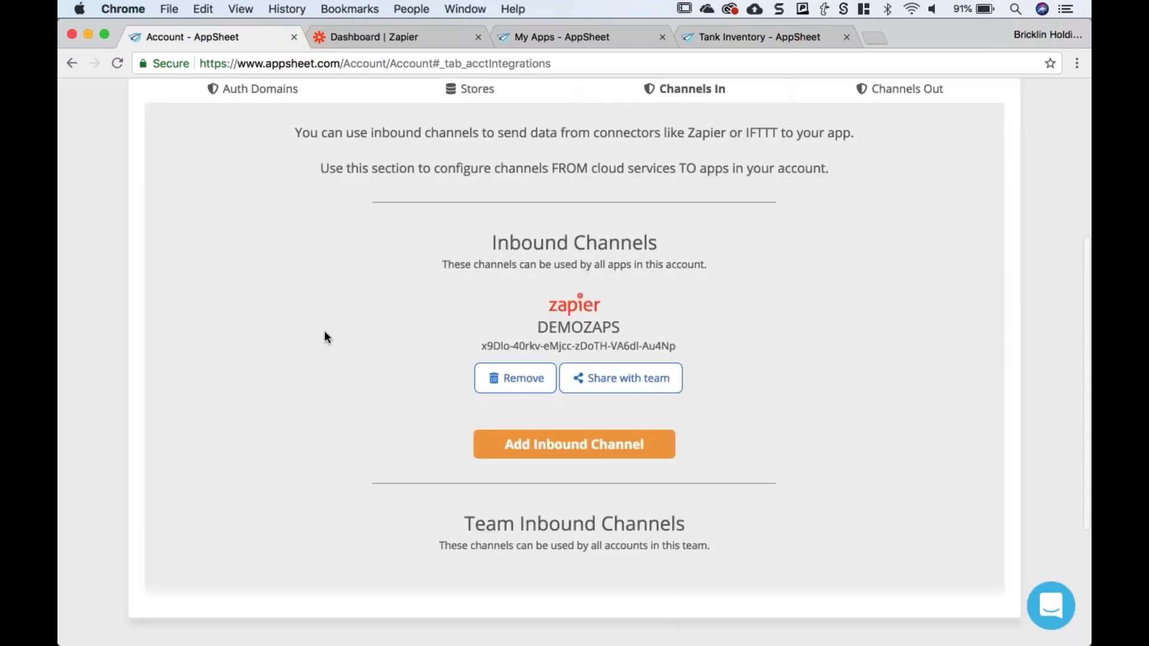
scroll(325, 338, "down", 2)
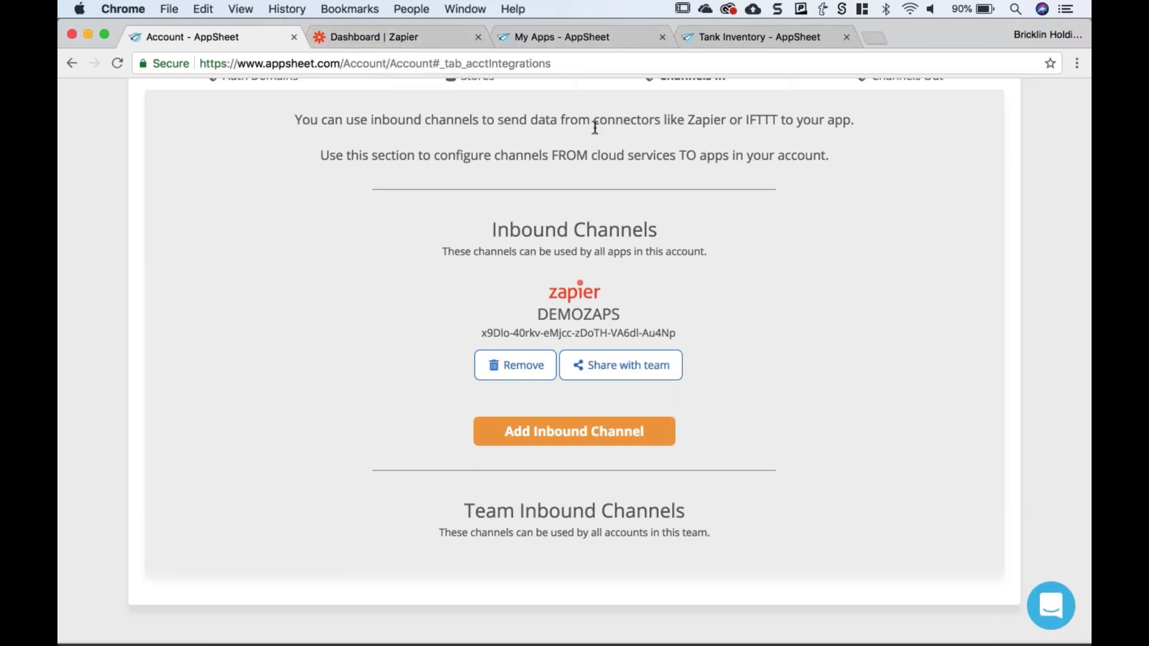
left_click(734, 37)
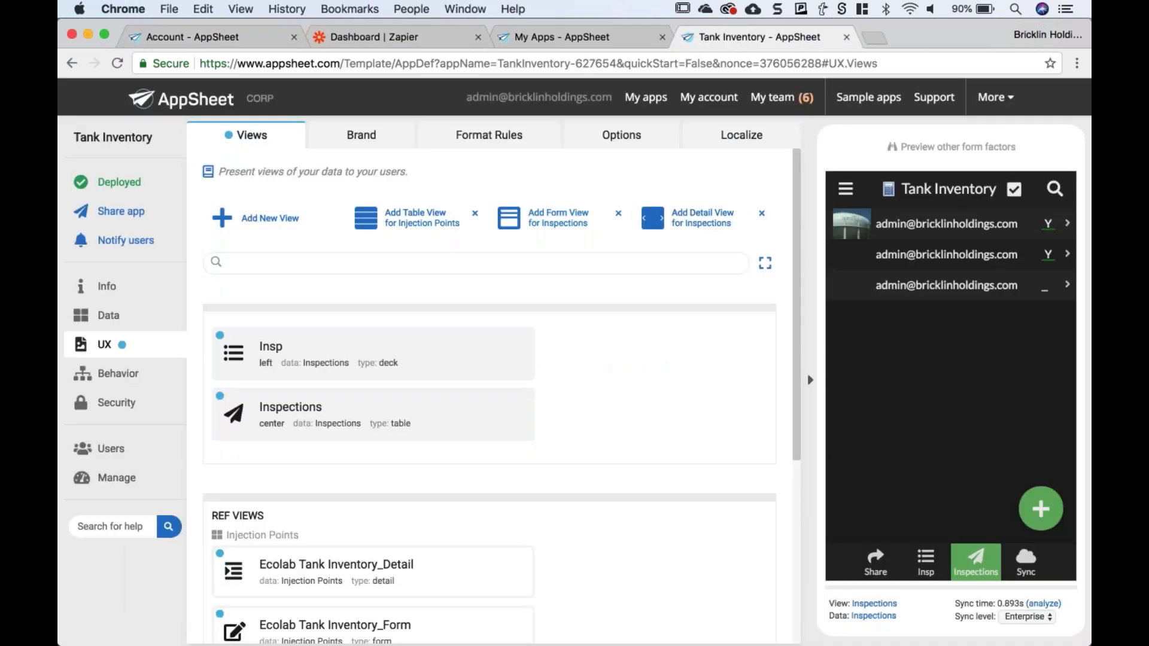
- Start a new inspection form in the preview, then cancel it
left_click(1040, 509)
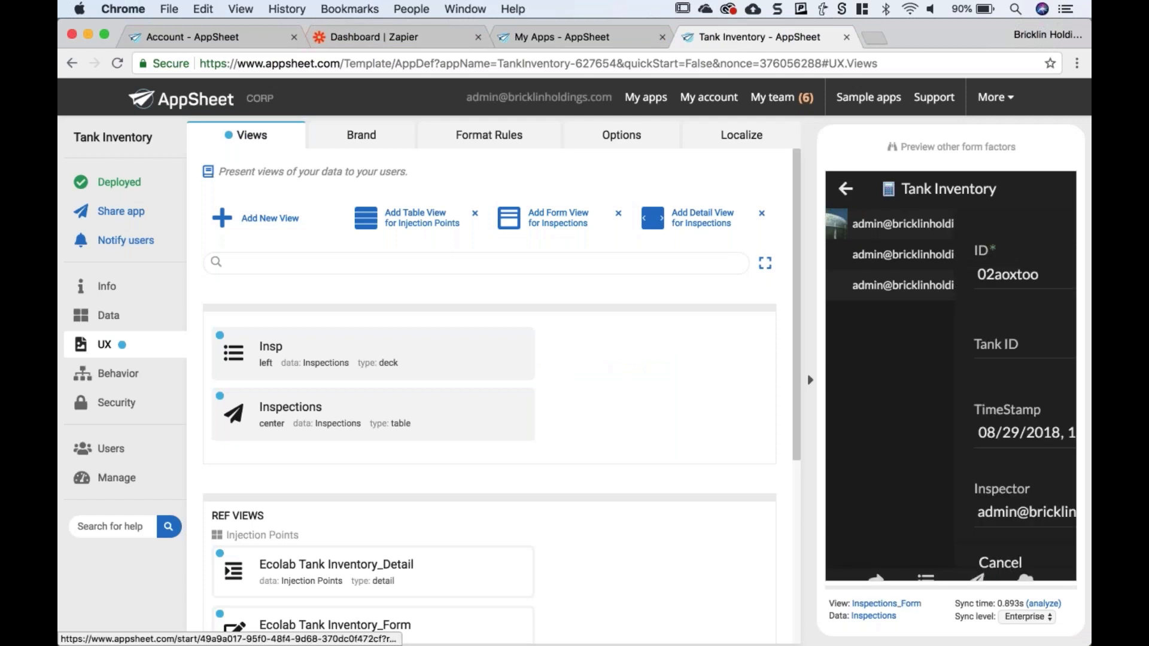
scroll(903, 425, "down", 5)
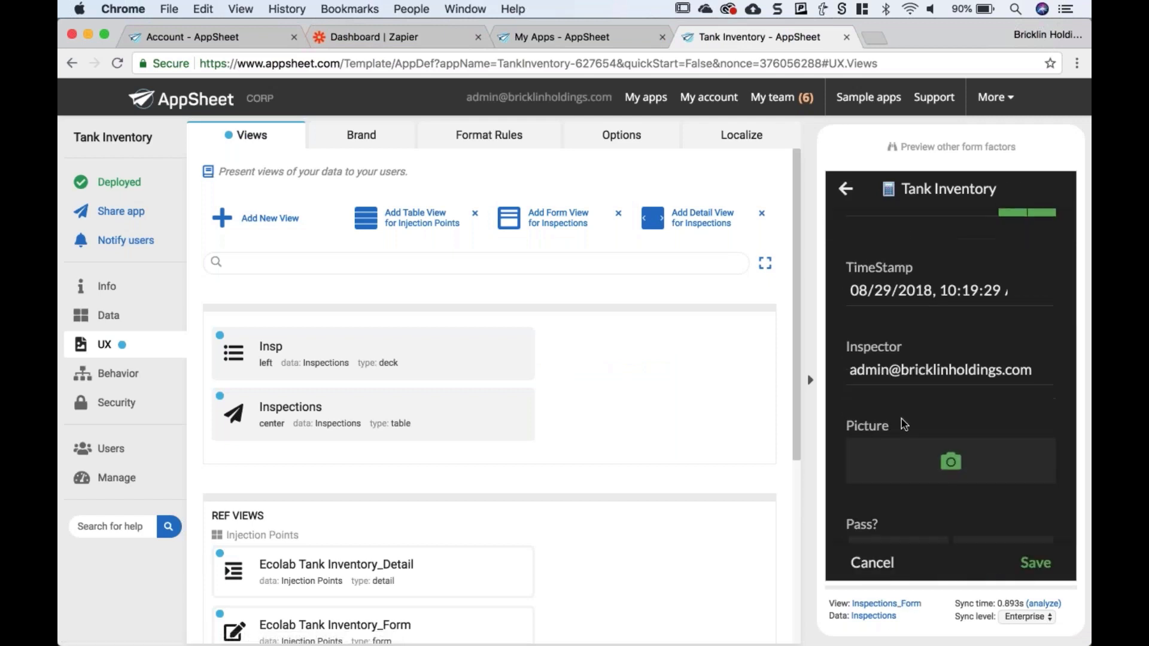
scroll(903, 426, "down", 2)
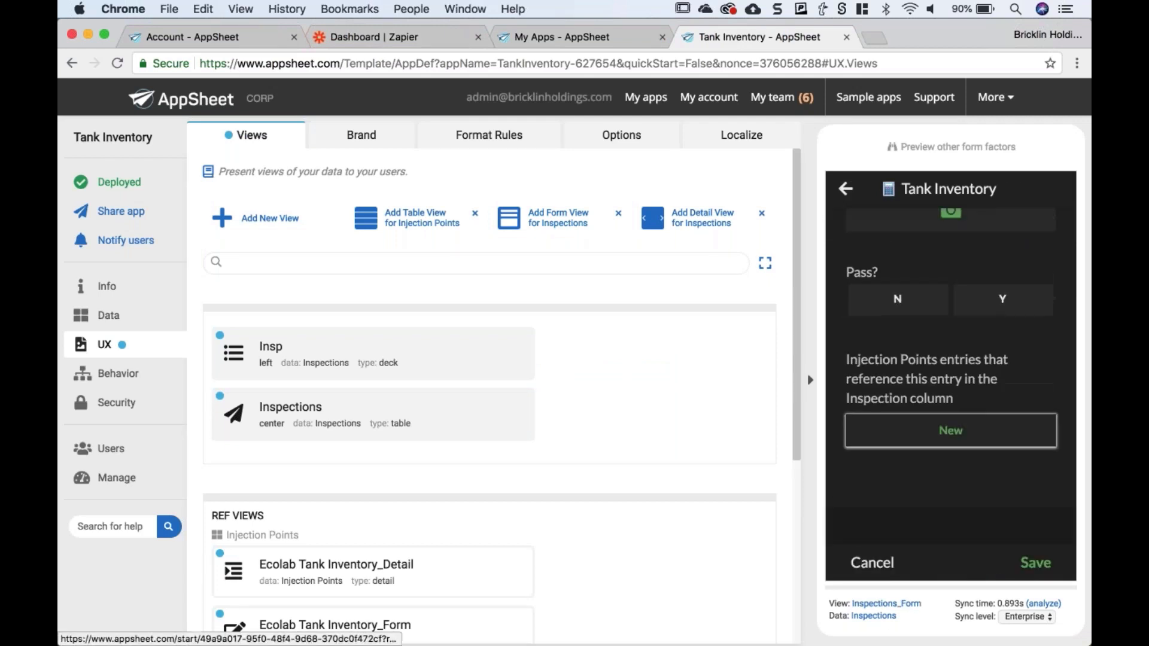
left_click(871, 563)
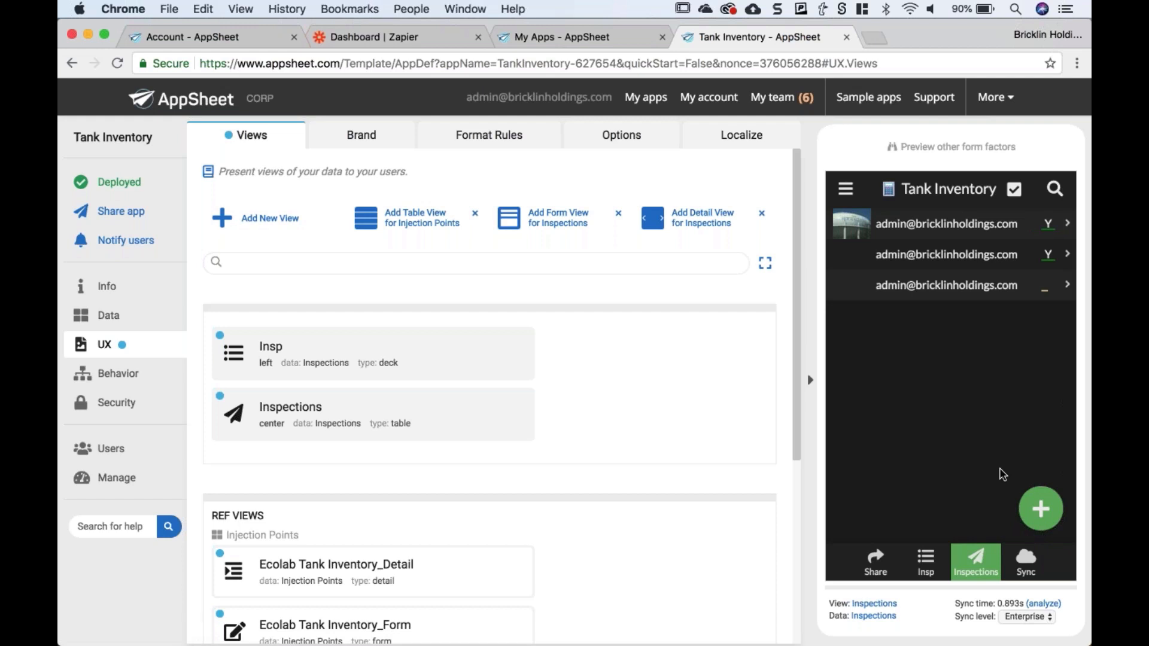
- Add an inspection for Tank ID 3463wy5 with Pass? set to Y, and save it
left_click(1041, 509)
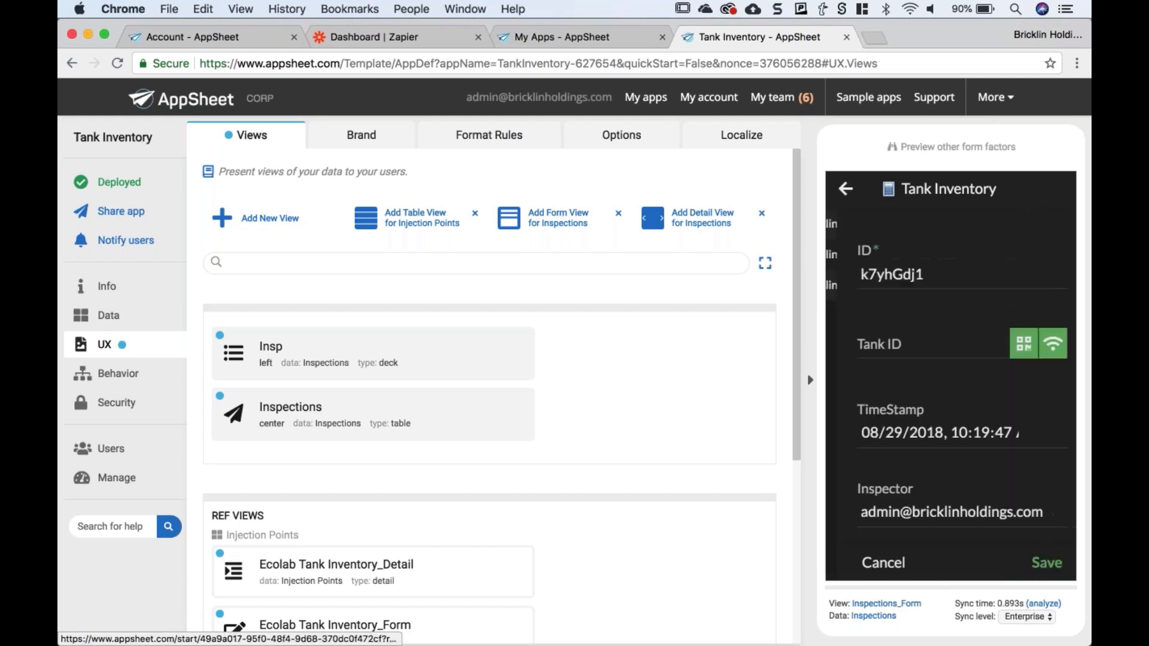
type("3463wy5")
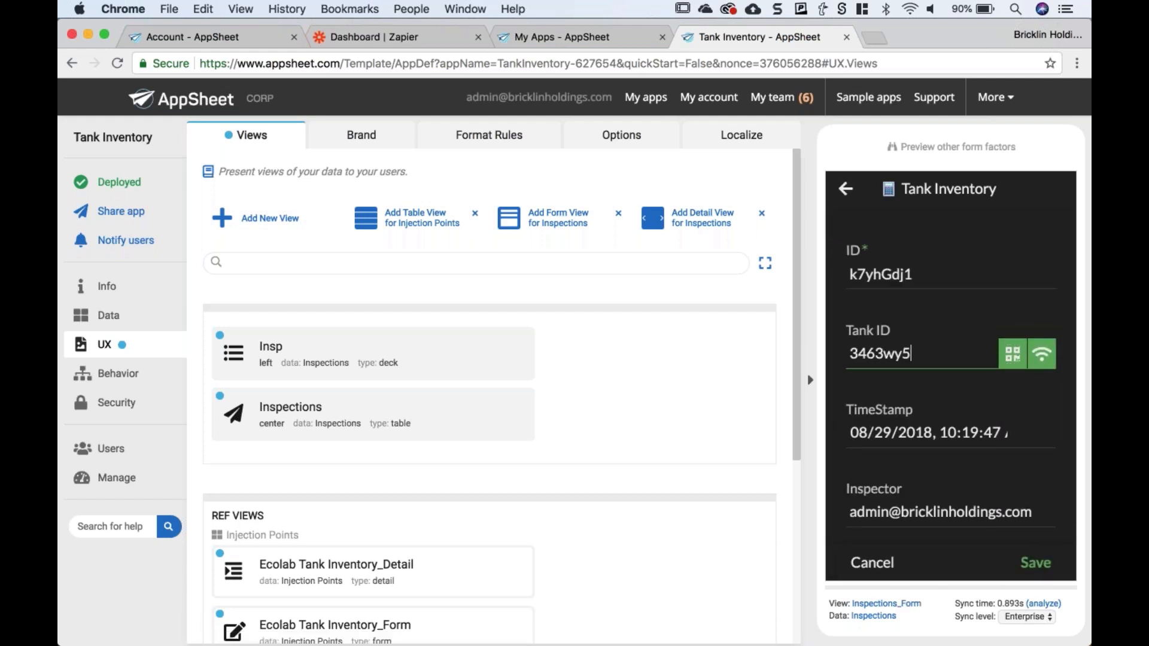
scroll(950, 382, "down", 3)
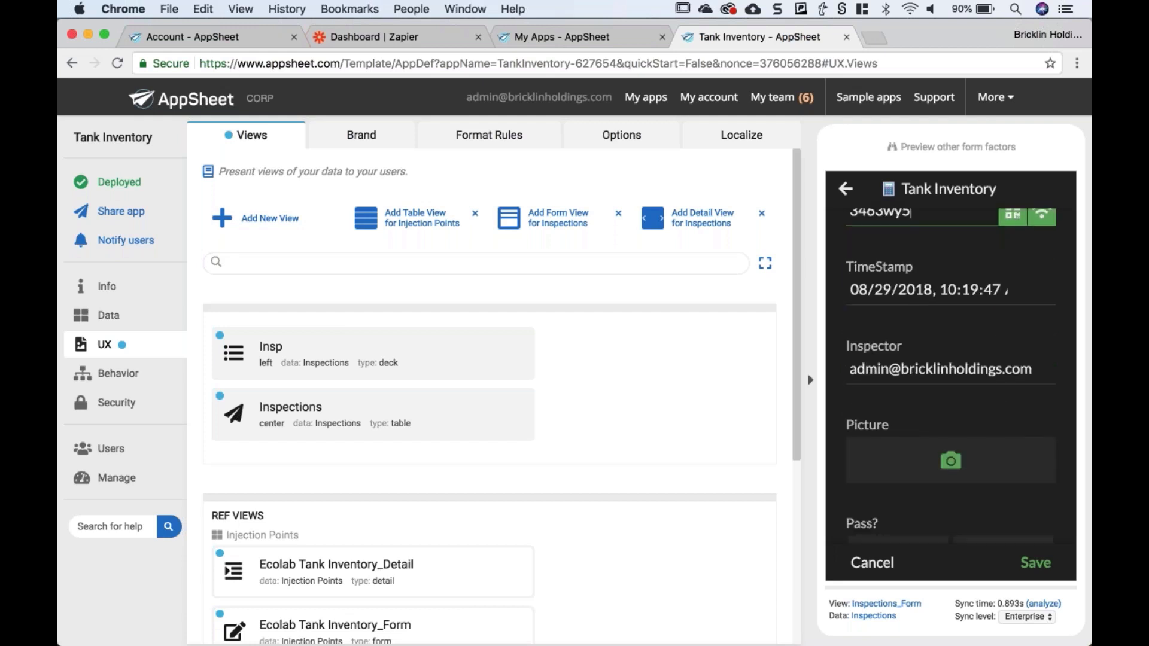
scroll(950, 383, "down", 2)
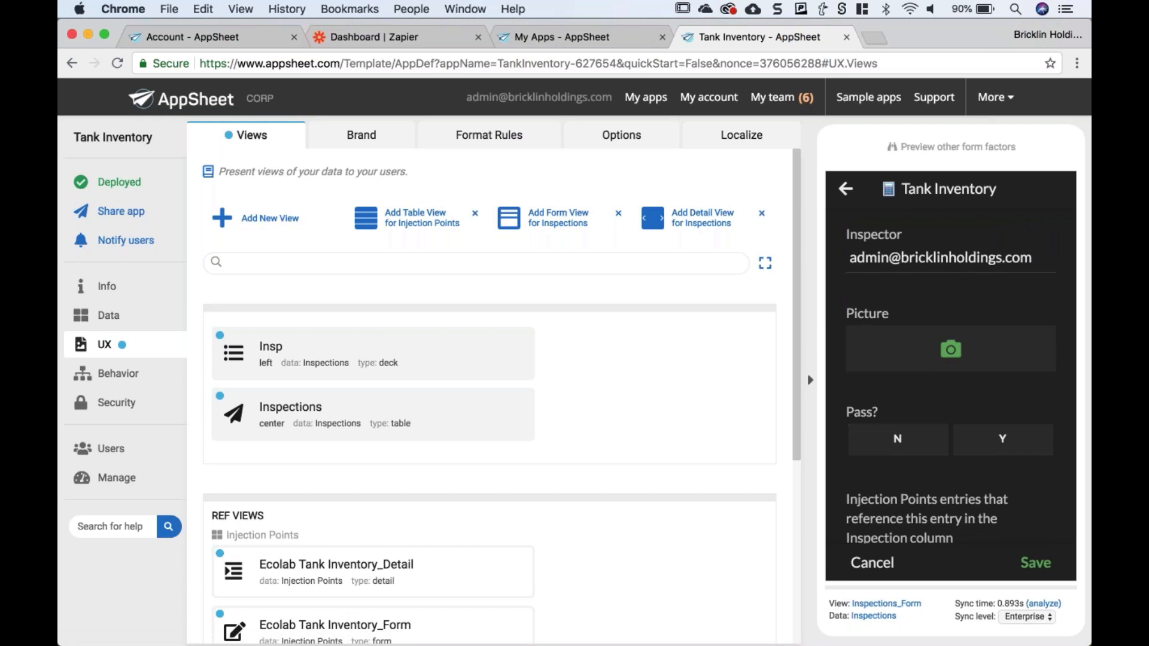
scroll(908, 379, "down", 1)
left_click(985, 413)
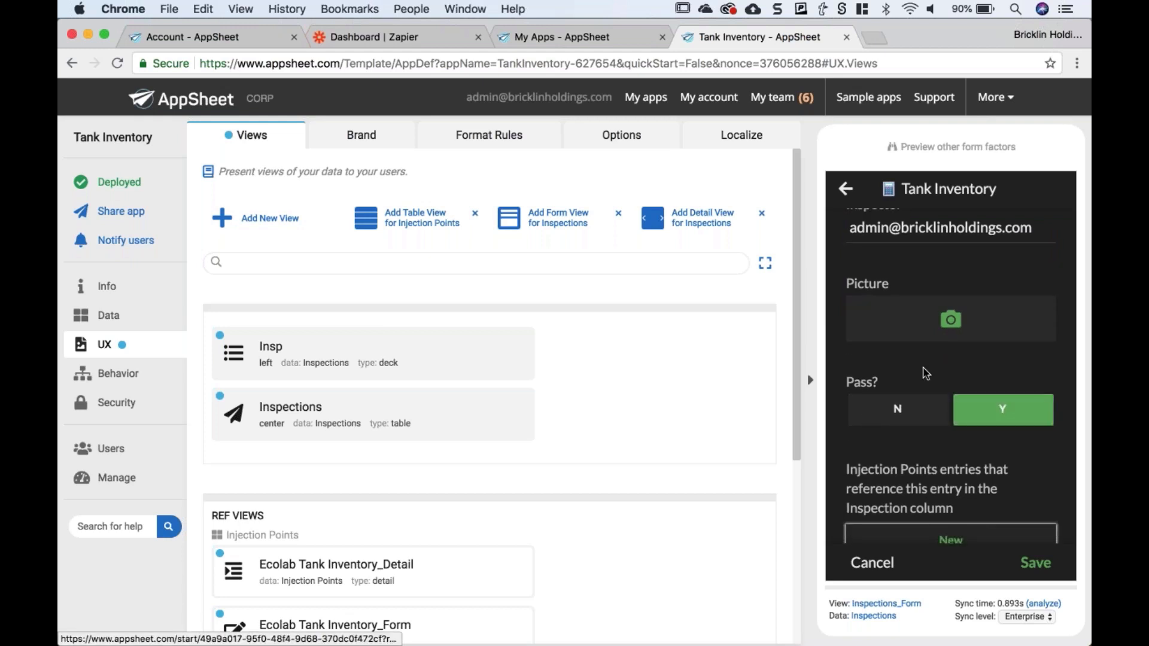
scroll(925, 371, "down", 4)
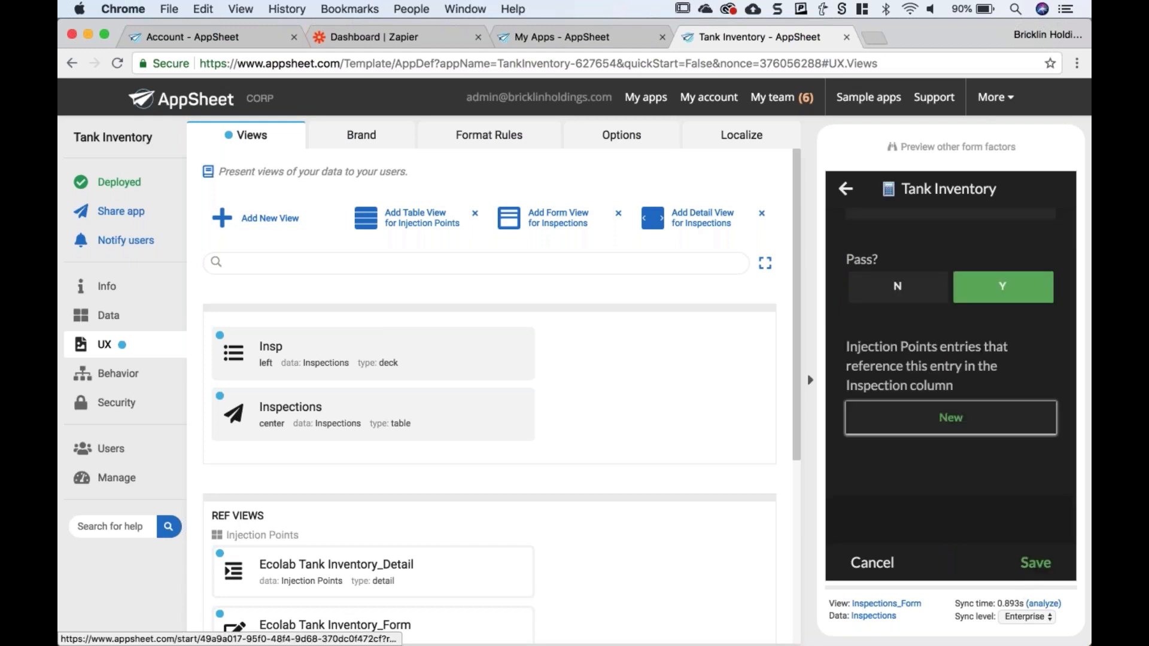
left_click(1037, 566)
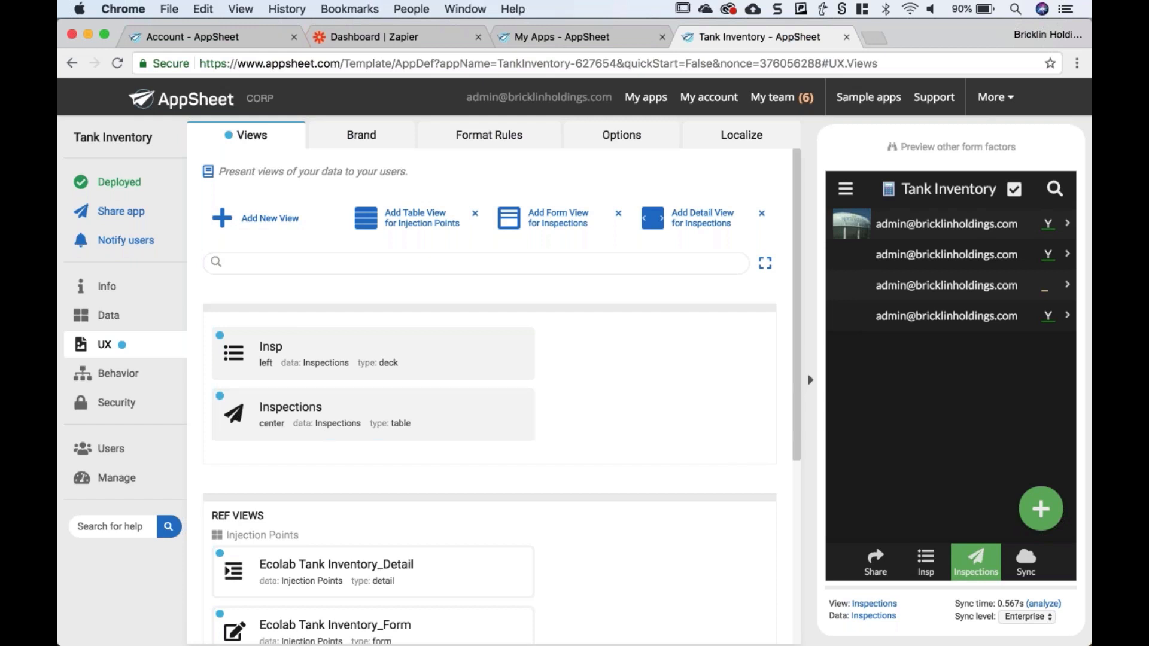
- Open the Placeholder Image action and copy the staticflickr URL from its To this value expression
left_click(118, 373)
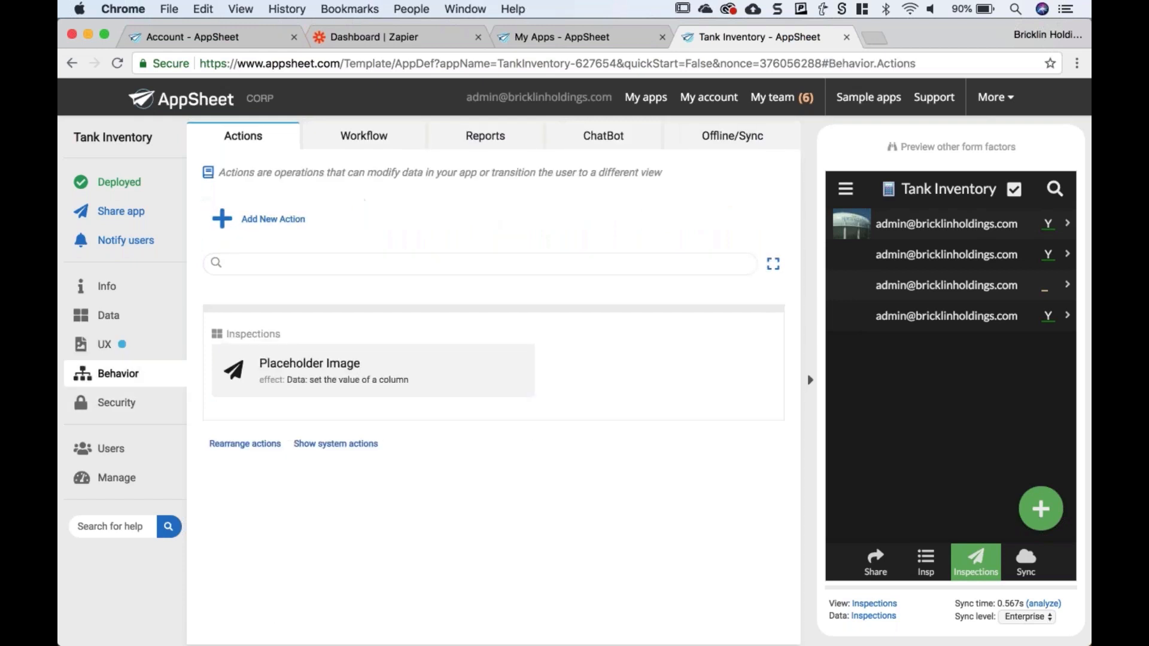
left_click(416, 377)
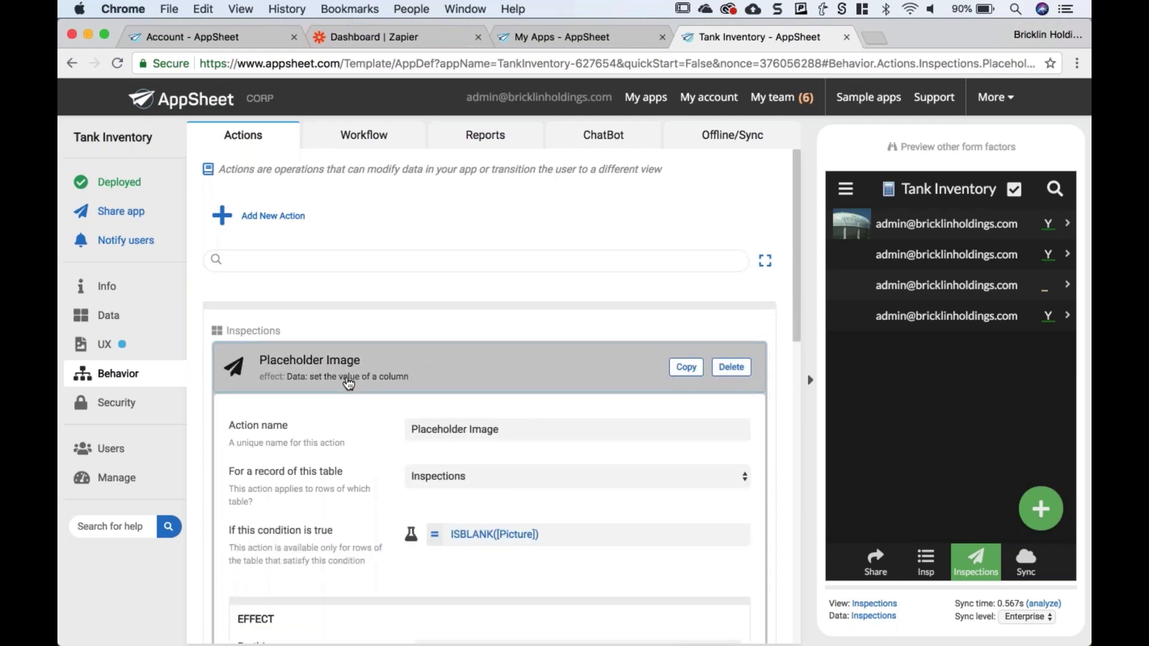
scroll(381, 355, "down", 1)
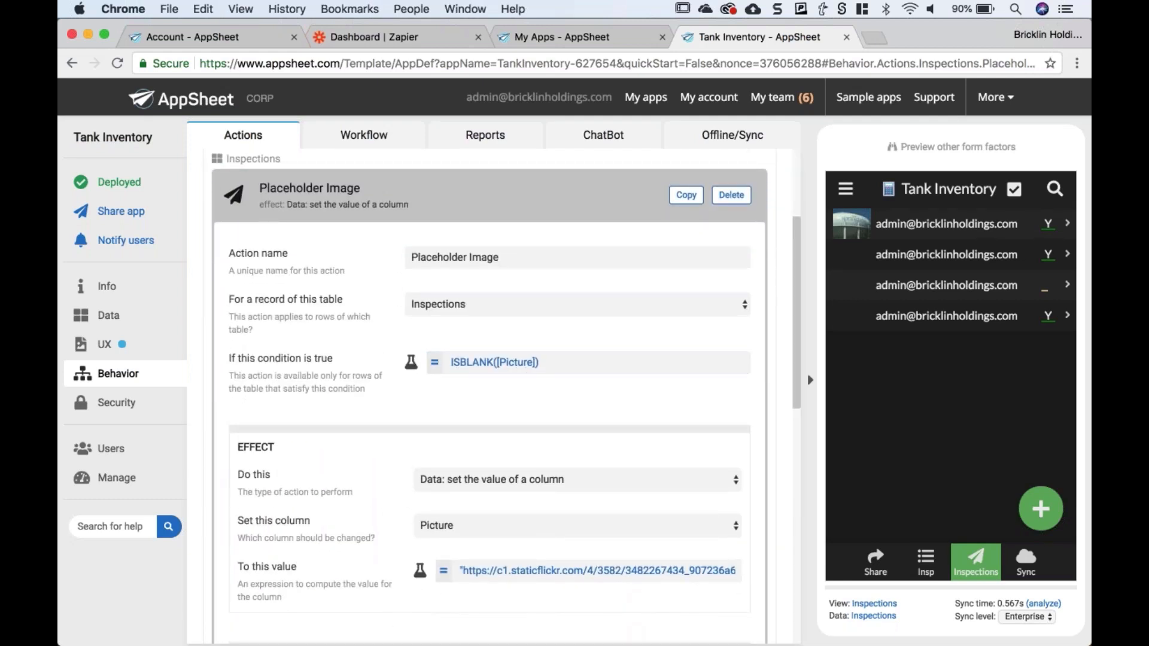
scroll(490, 395, "down", 4)
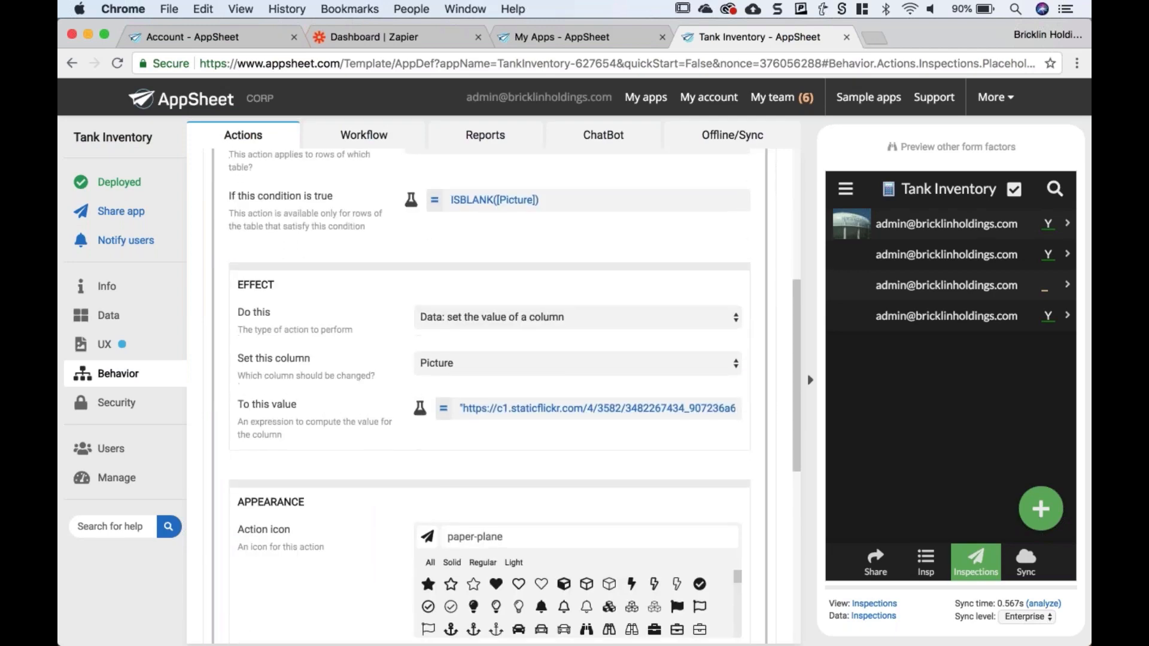
scroll(490, 395, "down", 1)
left_click(538, 379)
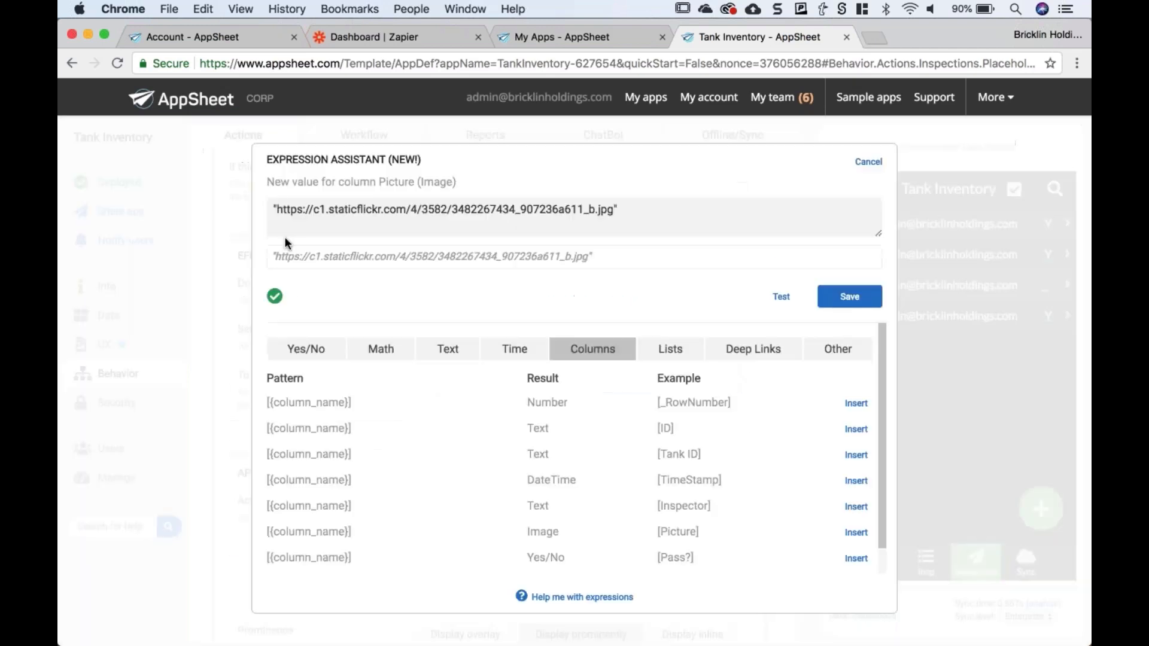
left_click_drag(276, 208, 615, 212)
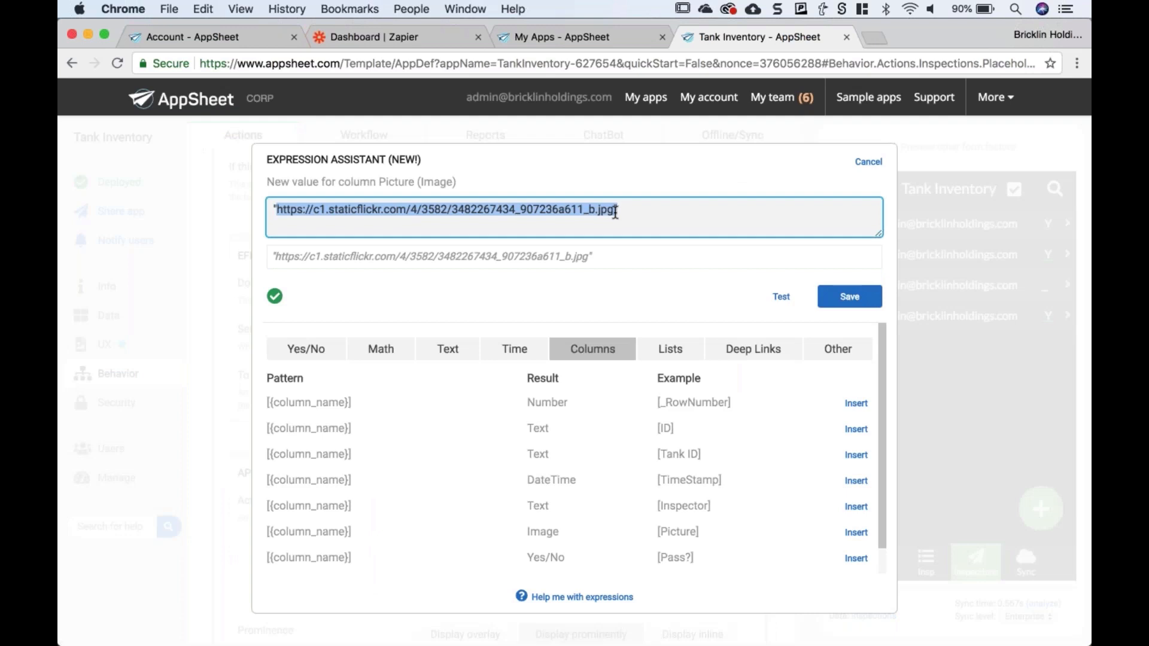
key("super+c")
key("super+t")
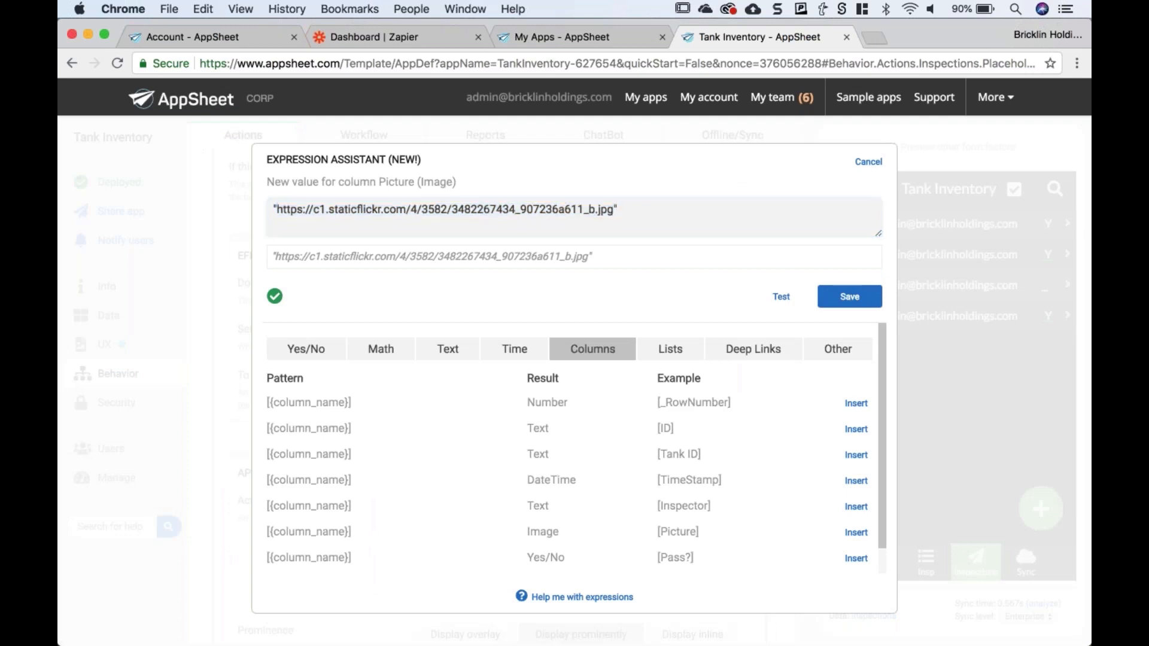
left_click(868, 162)
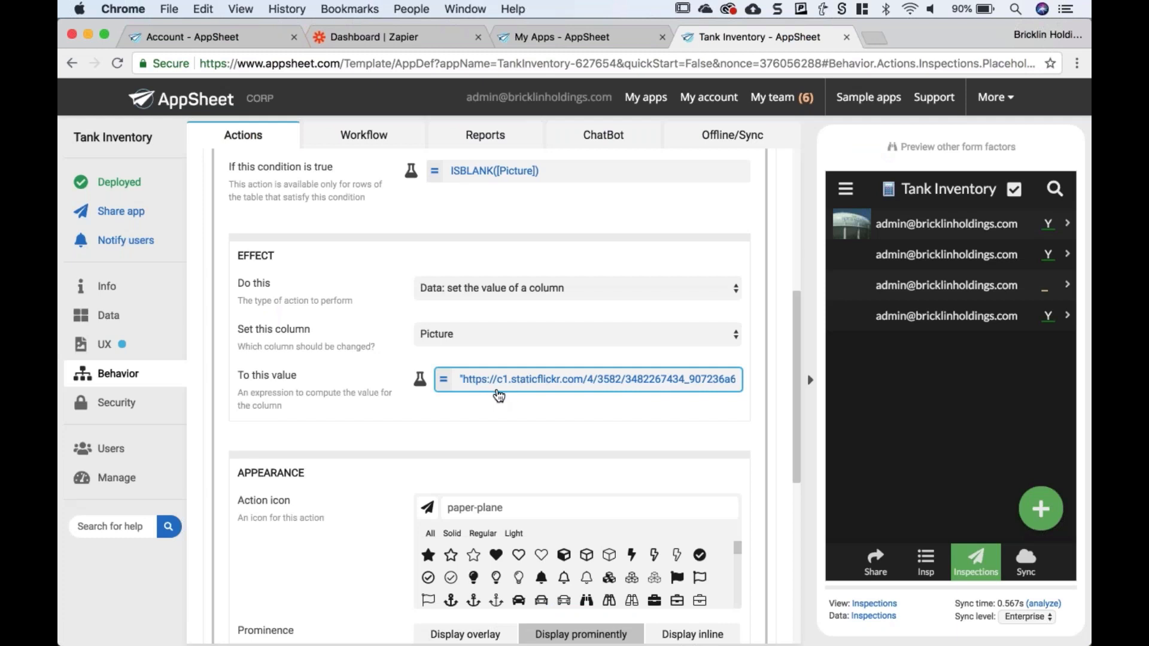
- Open the second inspection record in the app preview
scroll(498, 396, "down", 1)
scroll(323, 578, "down", 3)
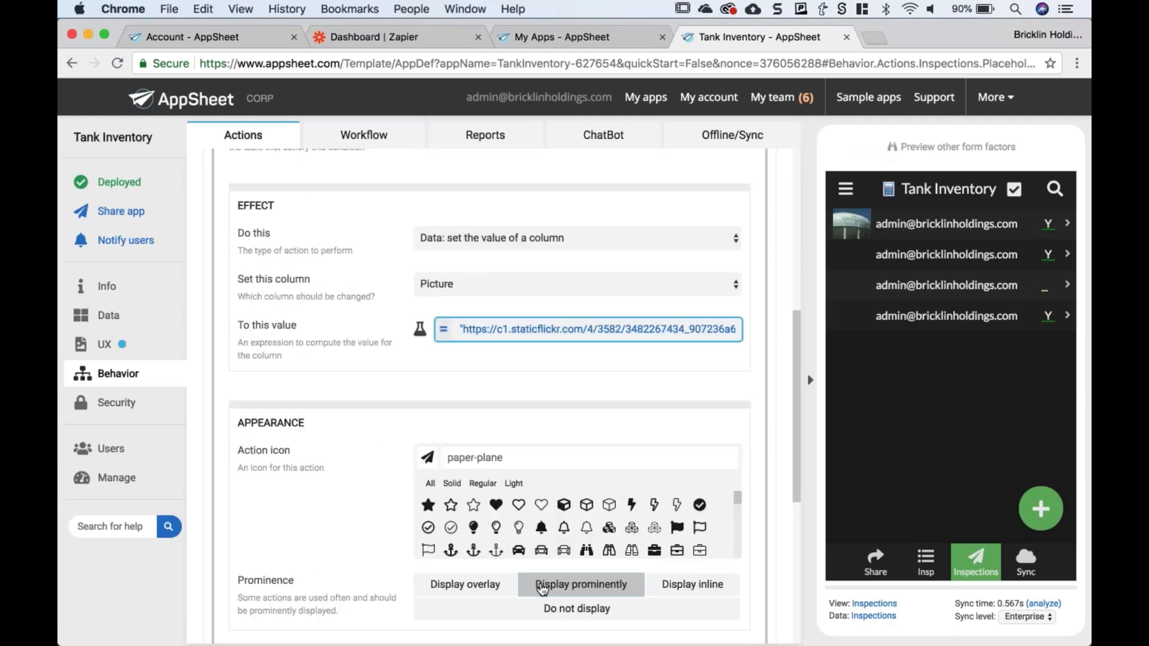
left_click(882, 417)
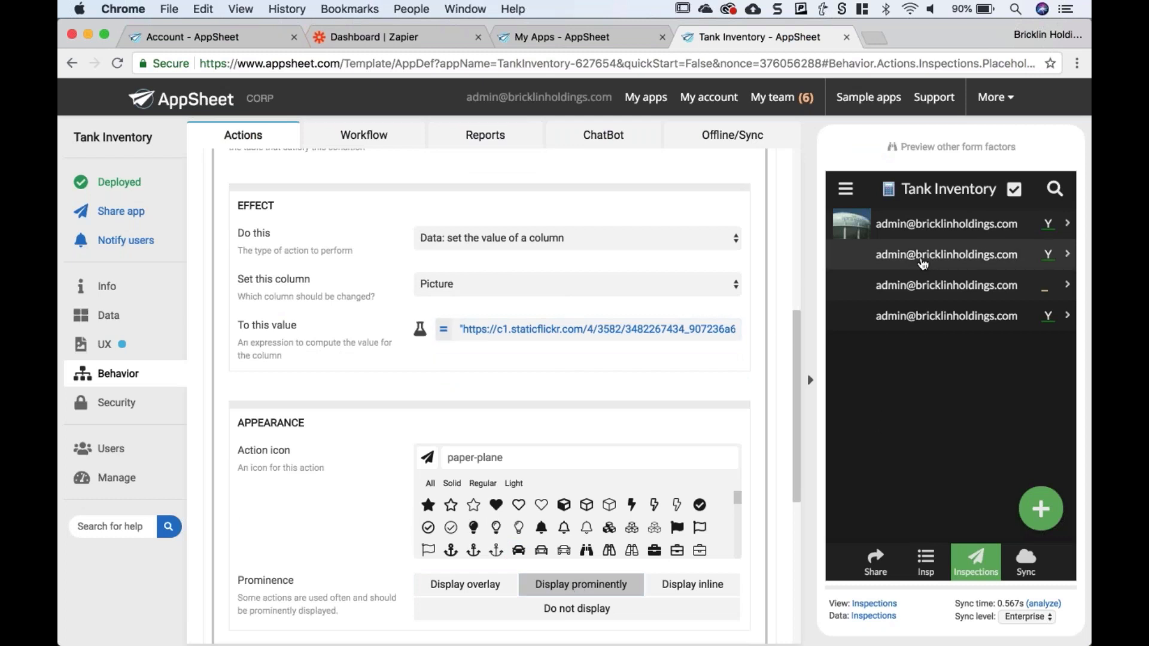
left_click(923, 264)
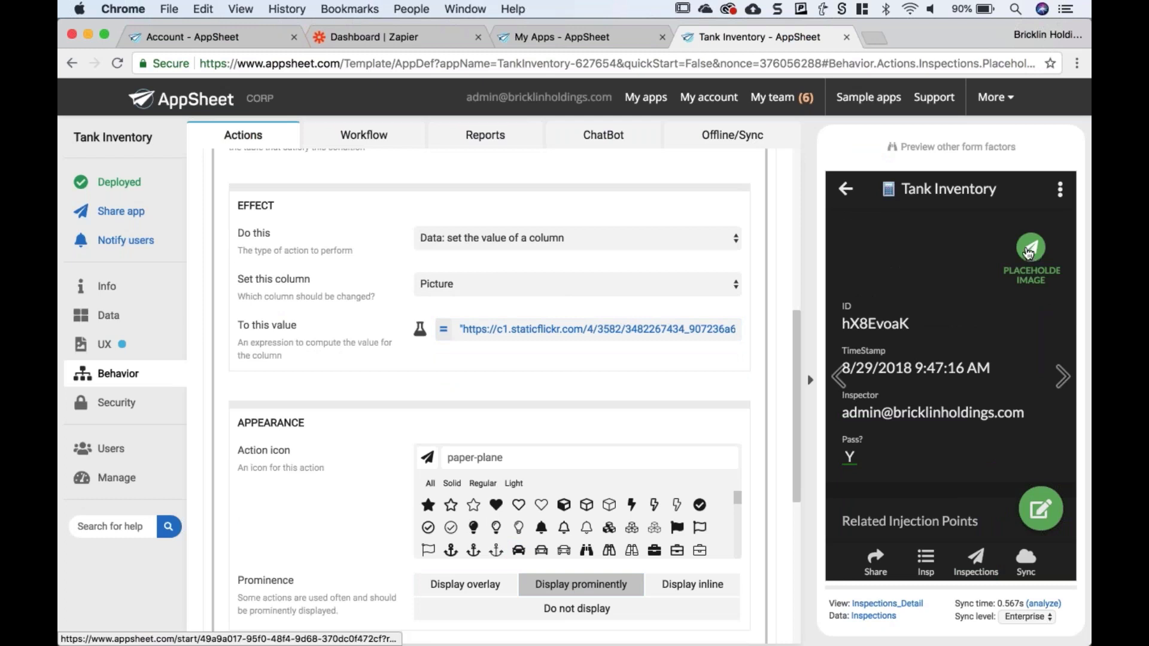
- Apply the Placeholder Image action to the second inspection and return to the Inspections list
left_click(1028, 253)
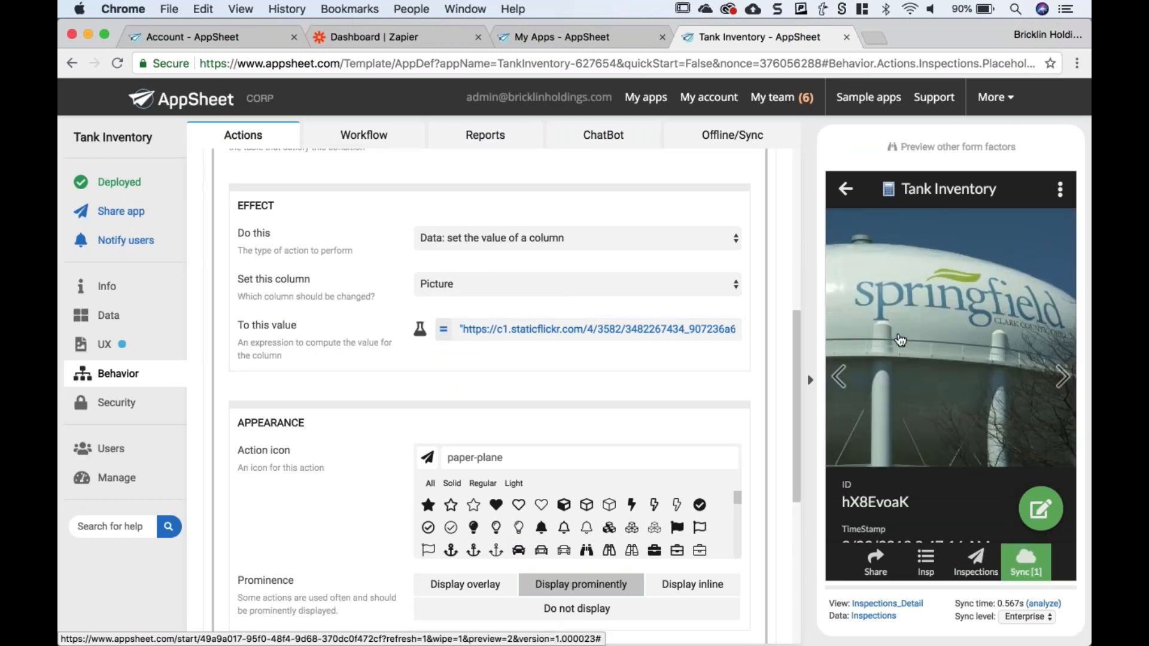
scroll(898, 357, "down", 3)
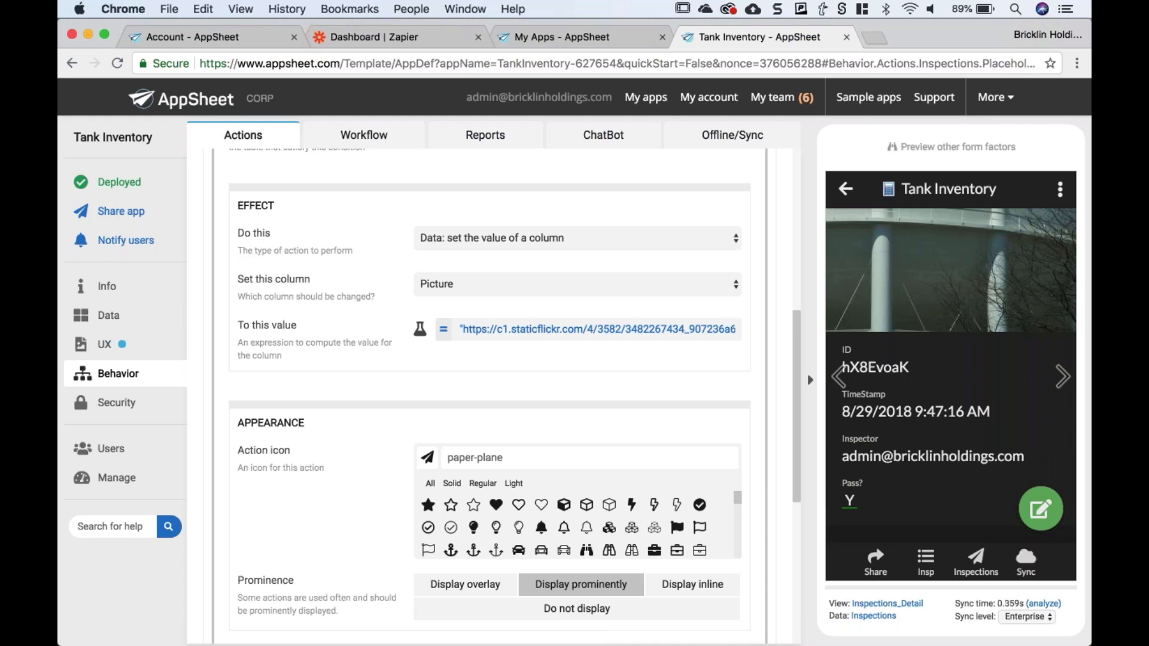
scroll(950, 359, "down", 1)
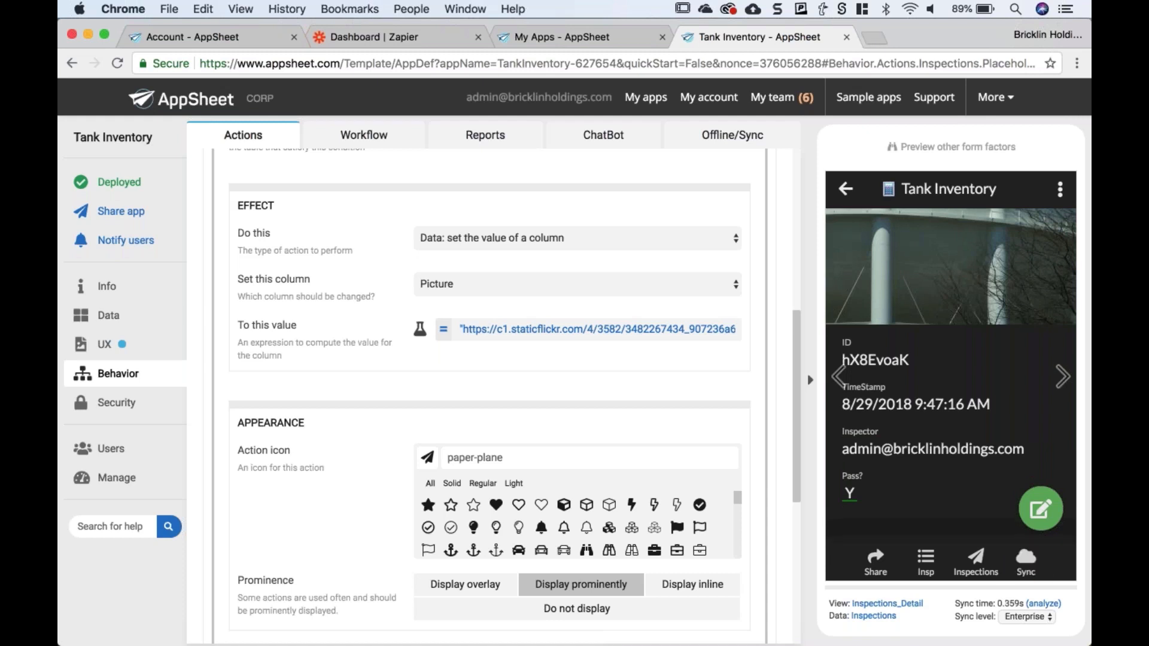
scroll(950, 359, "down", 2)
scroll(950, 359, "up", 5)
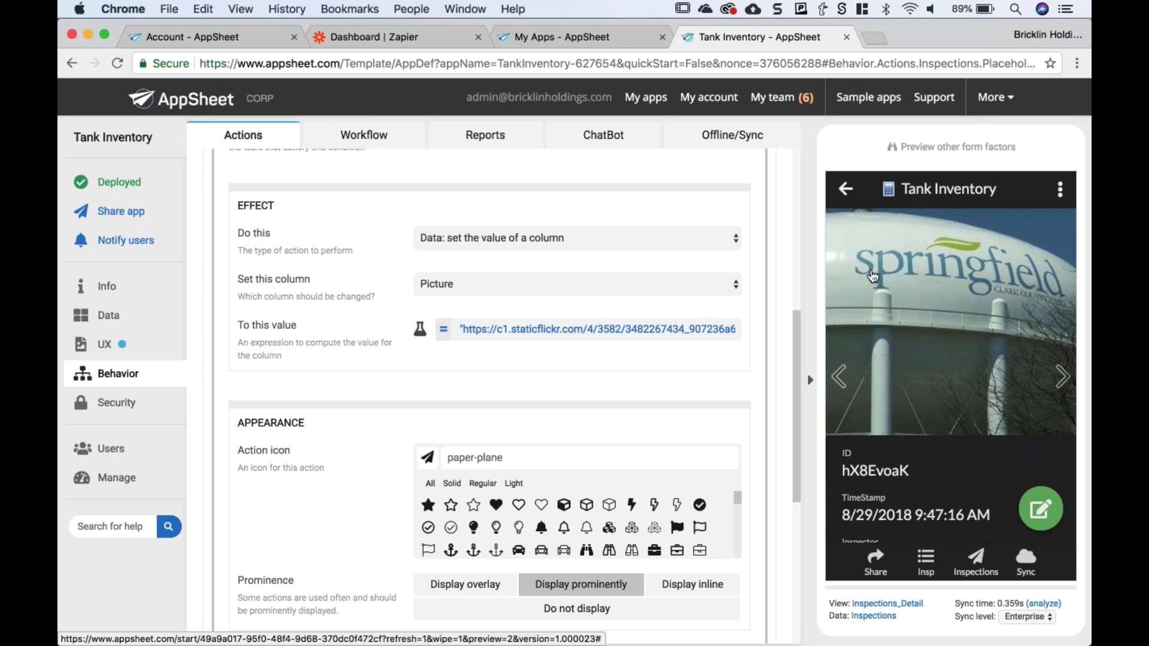
left_click(846, 189)
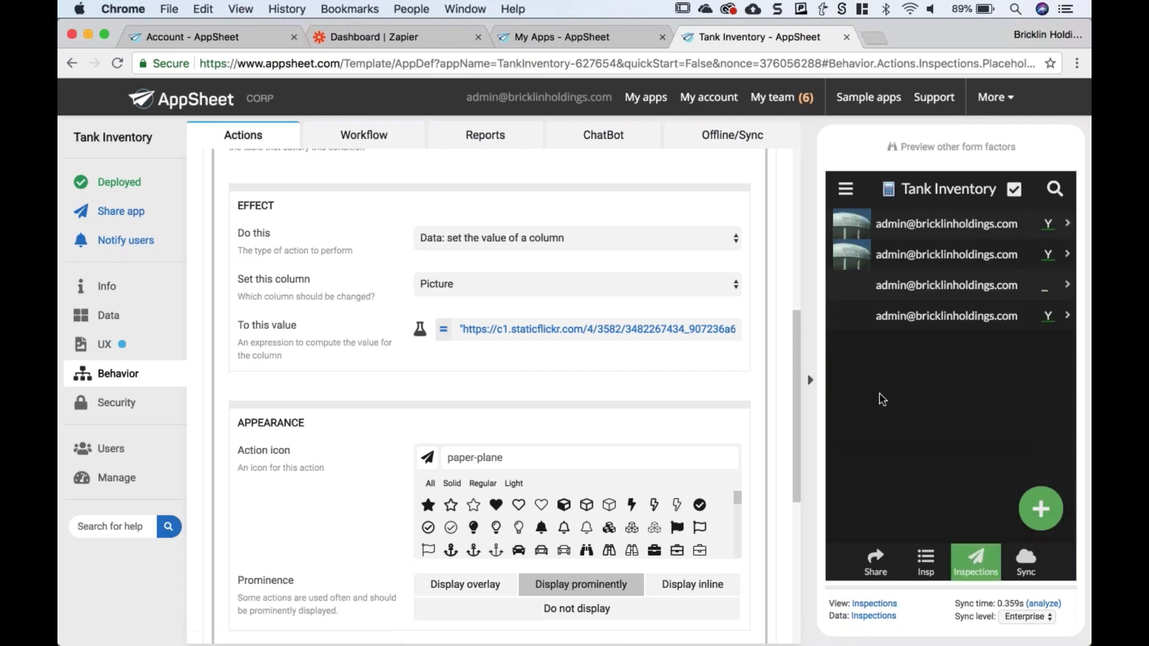
- Apply the Placeholder Image action to the third and fourth inspections as well
left_click(862, 300)
left_click(1030, 242)
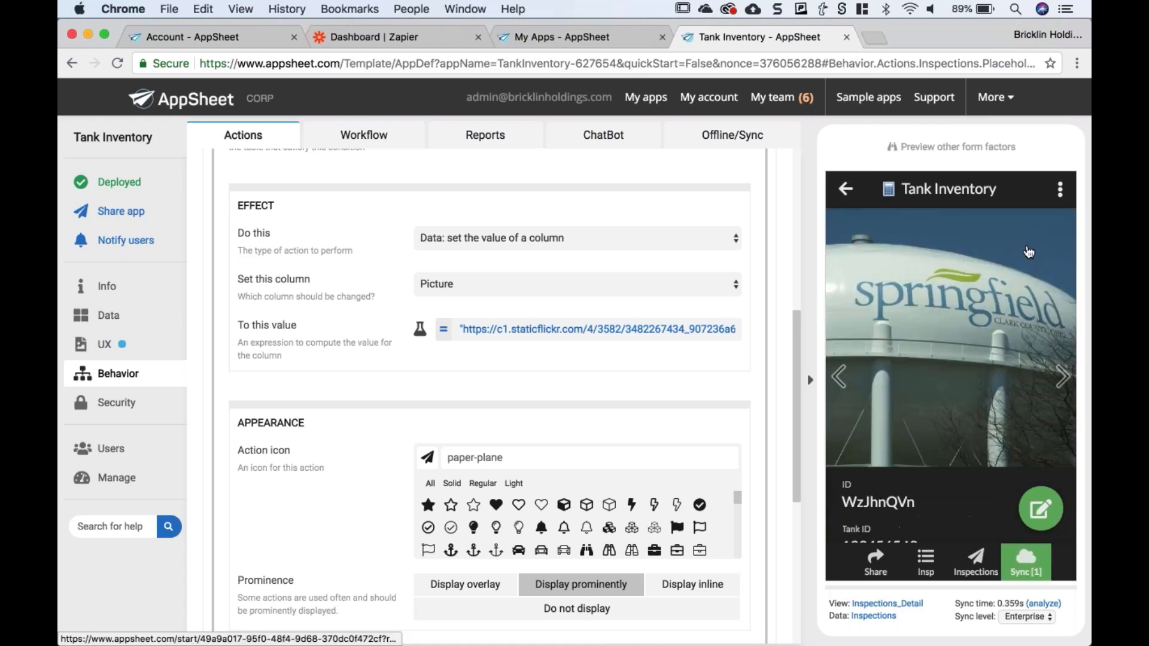
left_click(847, 191)
left_click(862, 315)
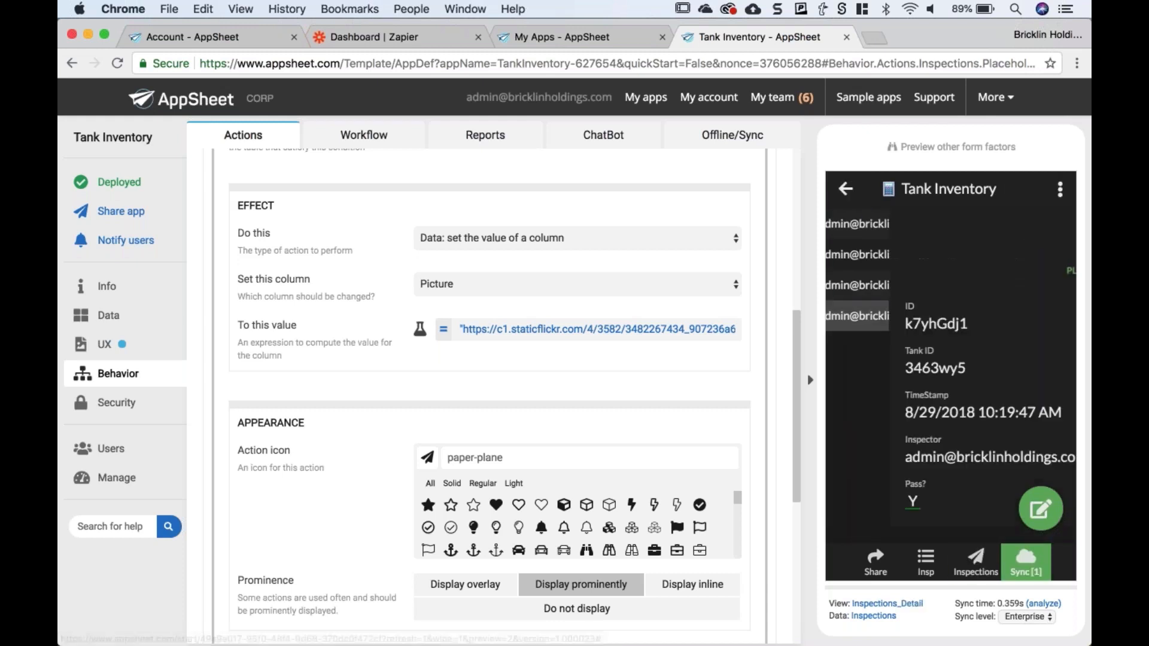
left_click(1030, 246)
left_click(846, 192)
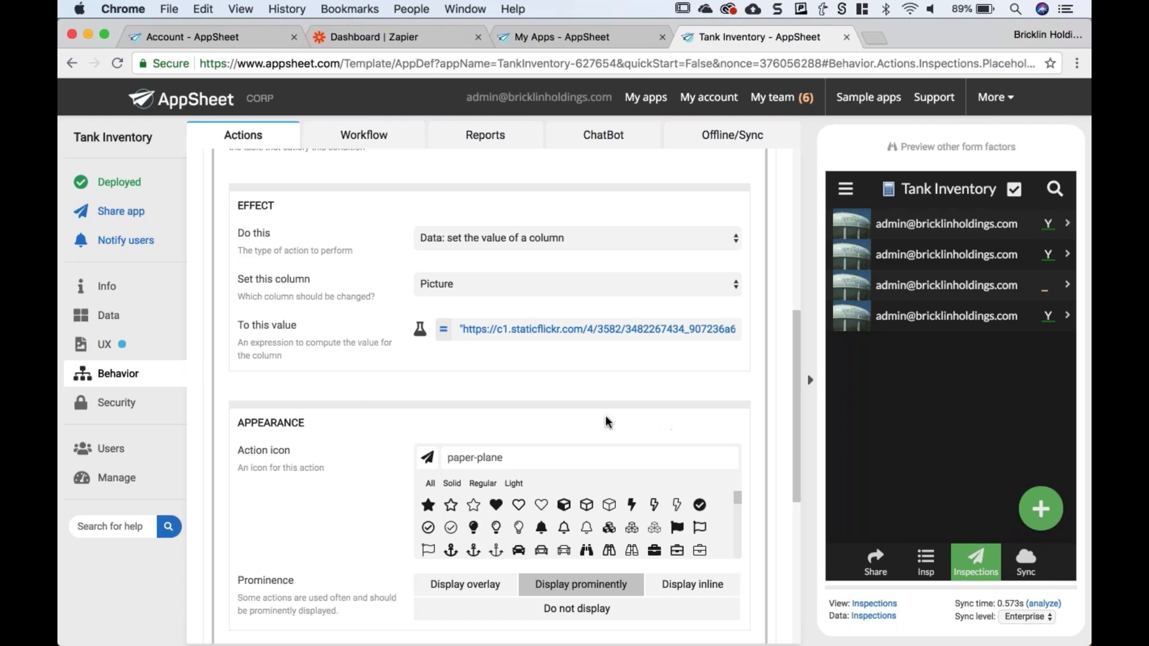
scroll(361, 392, "up", 3)
scroll(306, 283, "up", 3)
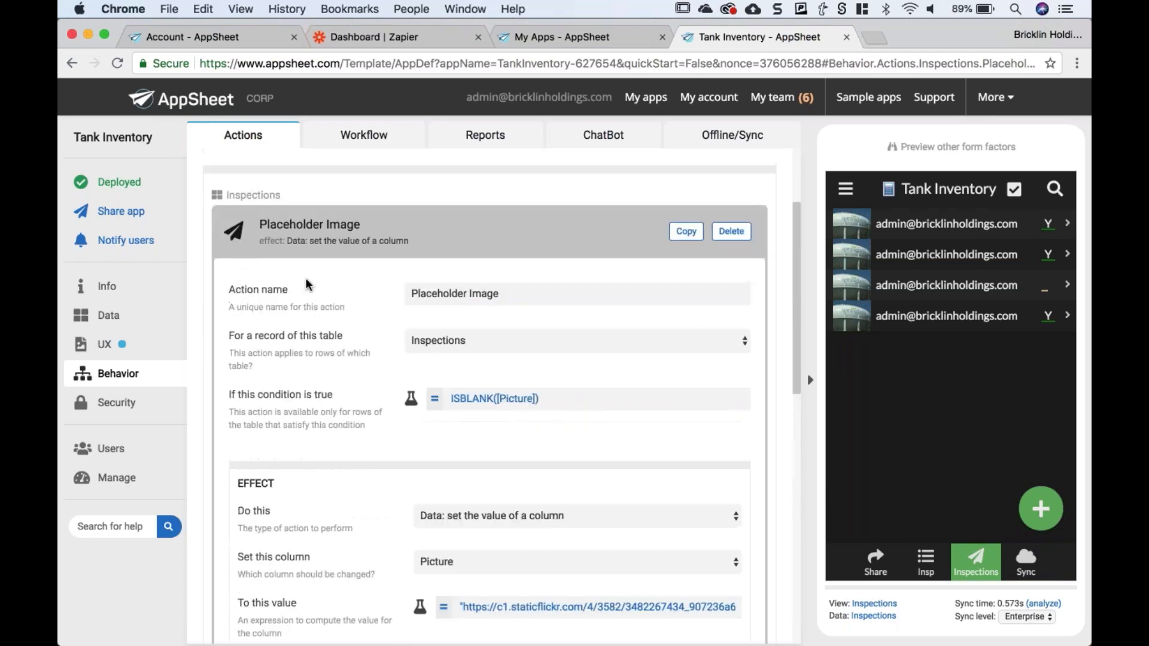
- Collapse the Placeholder Image action and open the New Tank workflow rule's Webhook settings
left_click(358, 265)
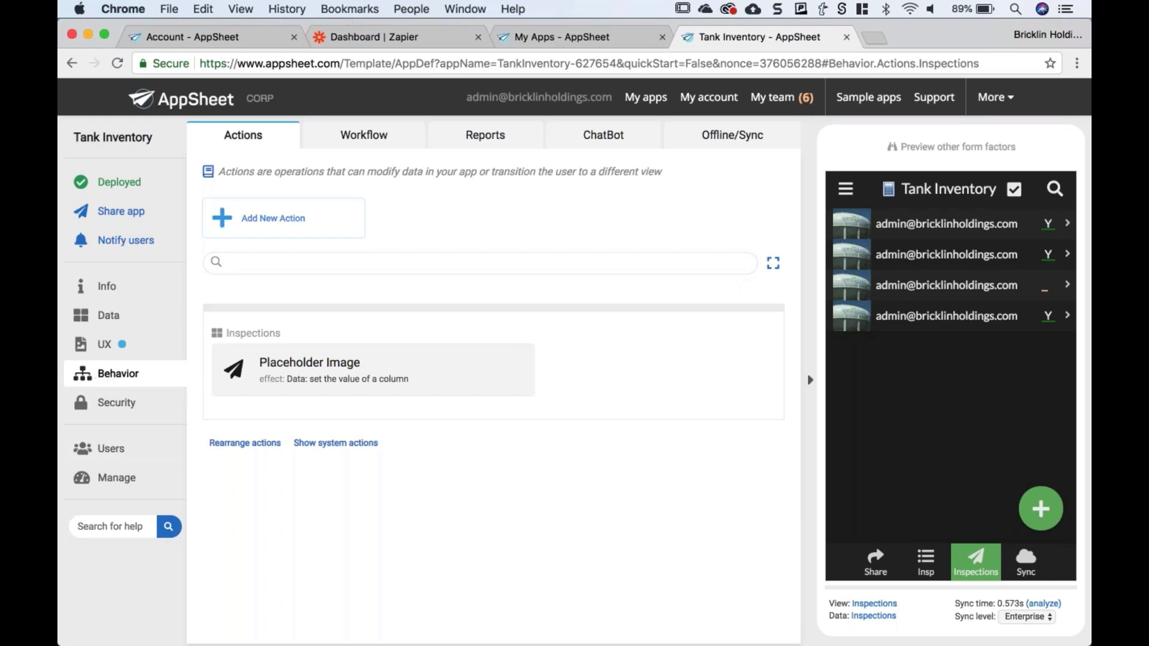
left_click(359, 137)
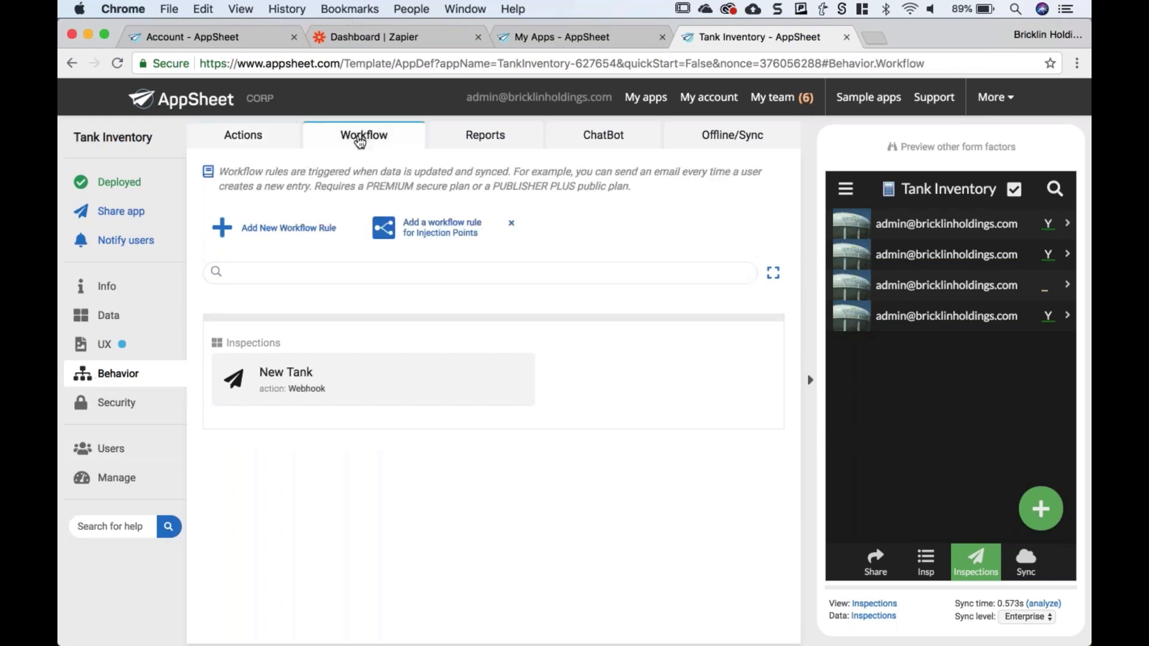
left_click(322, 385)
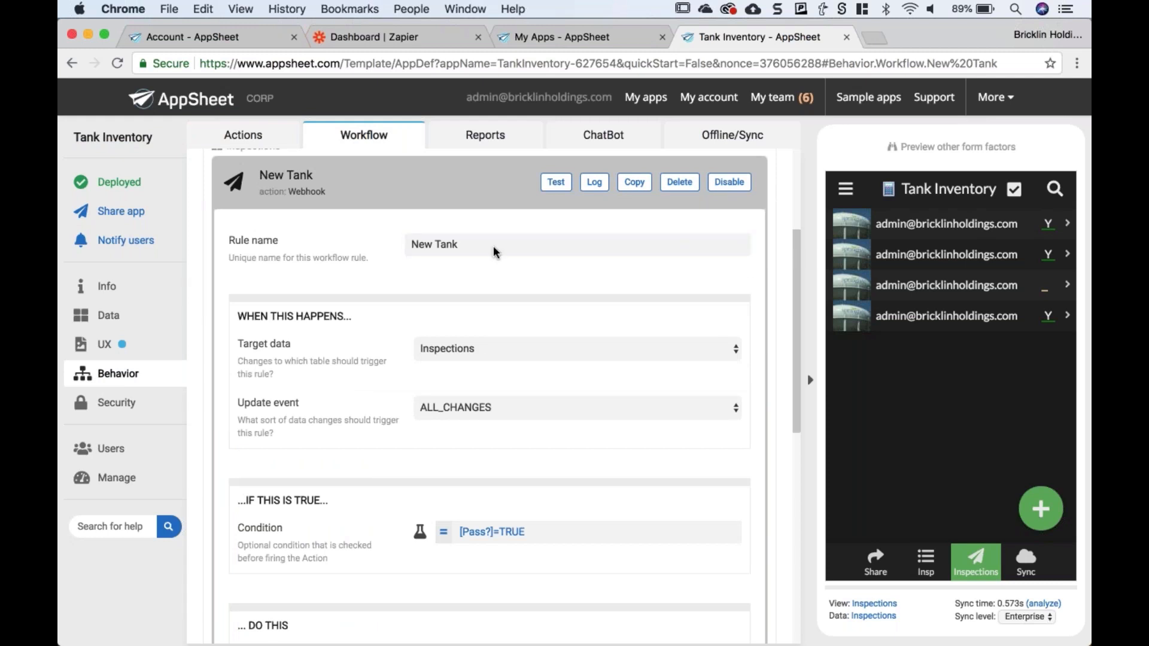
scroll(495, 252, "down", 4)
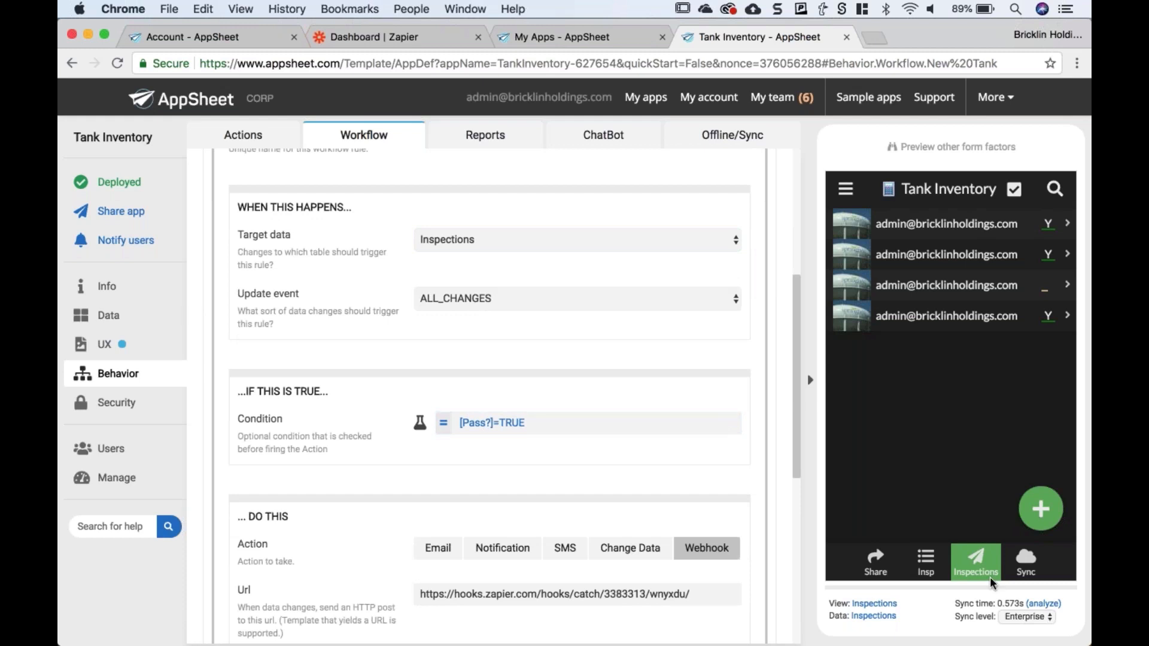
- Start a new inspection in the preview and set Pass? to Y
left_click(1041, 508)
scroll(965, 396, "down", 3)
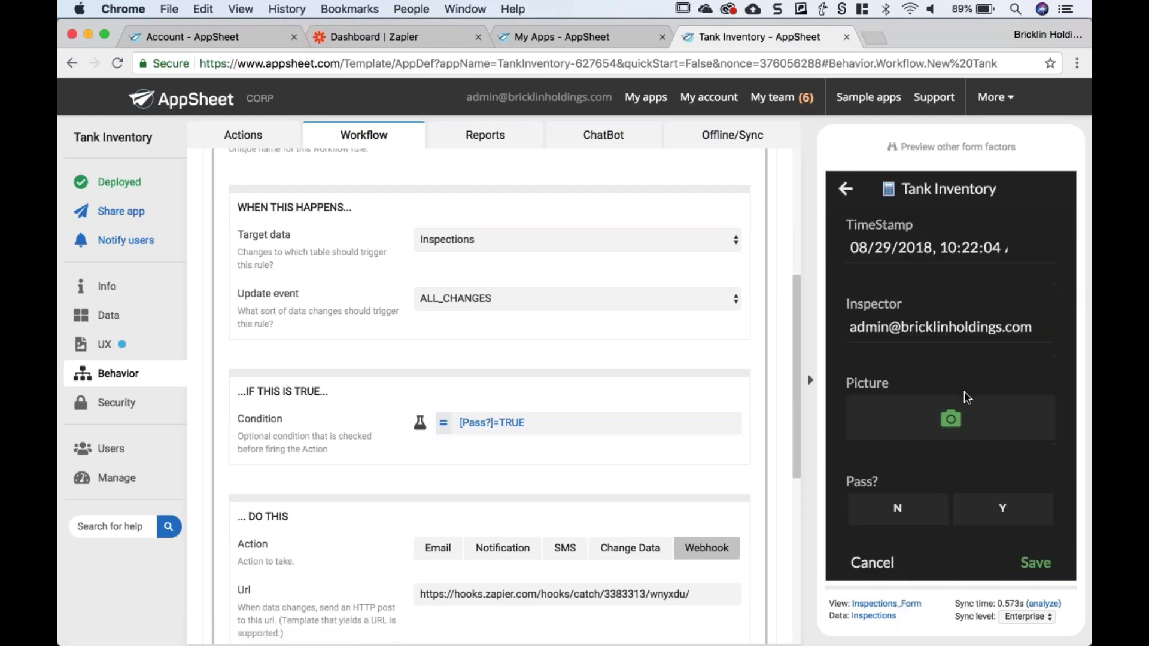
scroll(967, 398, "down", 4)
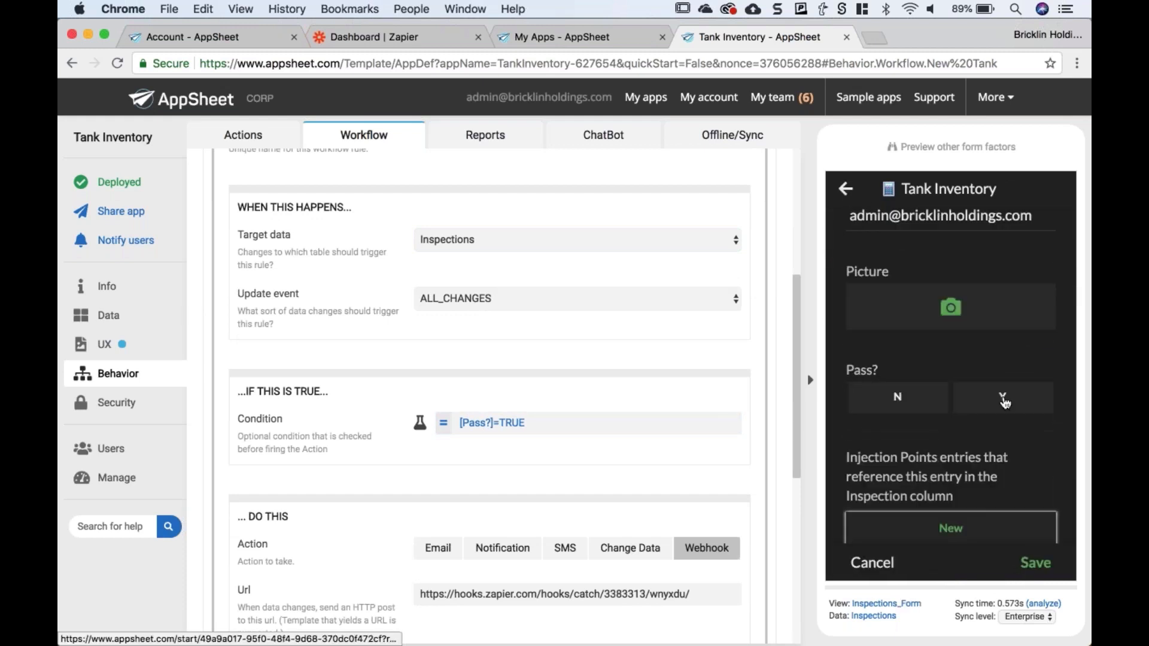
scroll(989, 409, "down", 1)
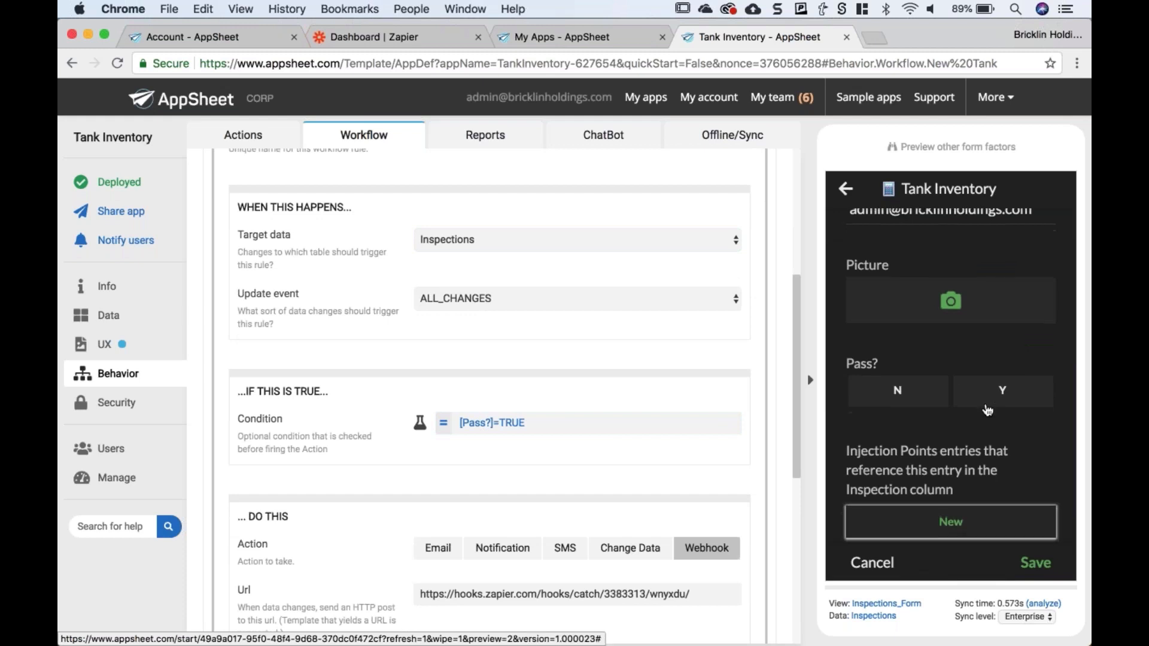
scroll(987, 410, "down", 2)
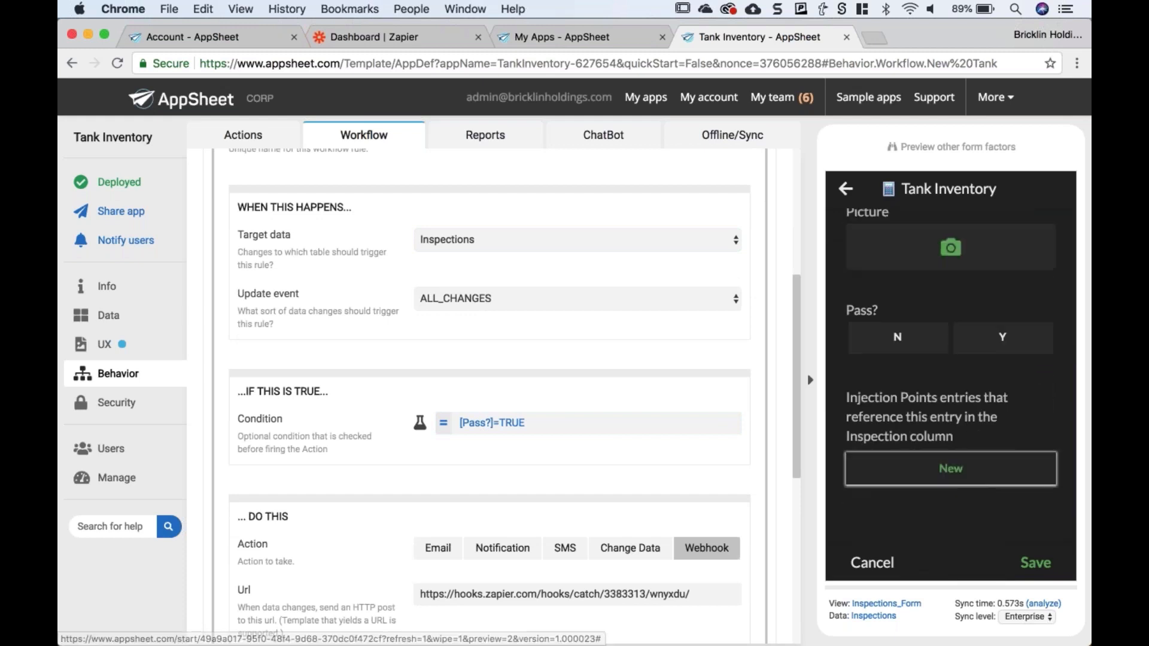
left_click(984, 348)
scroll(503, 389, "down", 1)
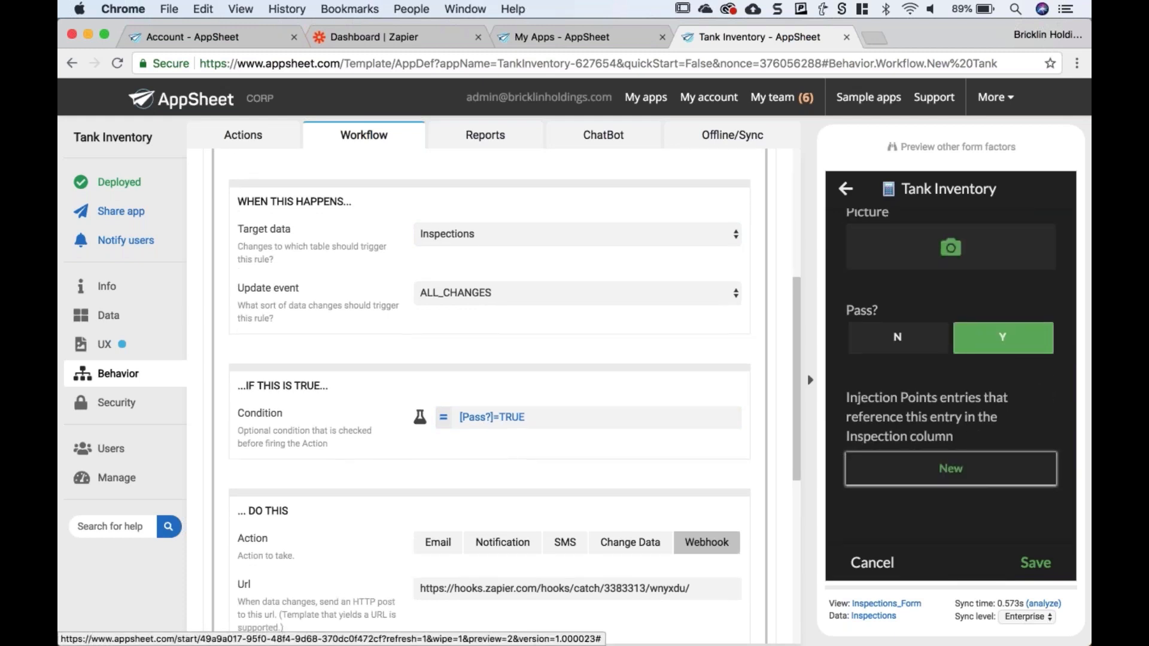
scroll(489, 389, "down", 3)
- Select the Zapier webhook URL in the New Tank rule's settings
left_click(419, 503)
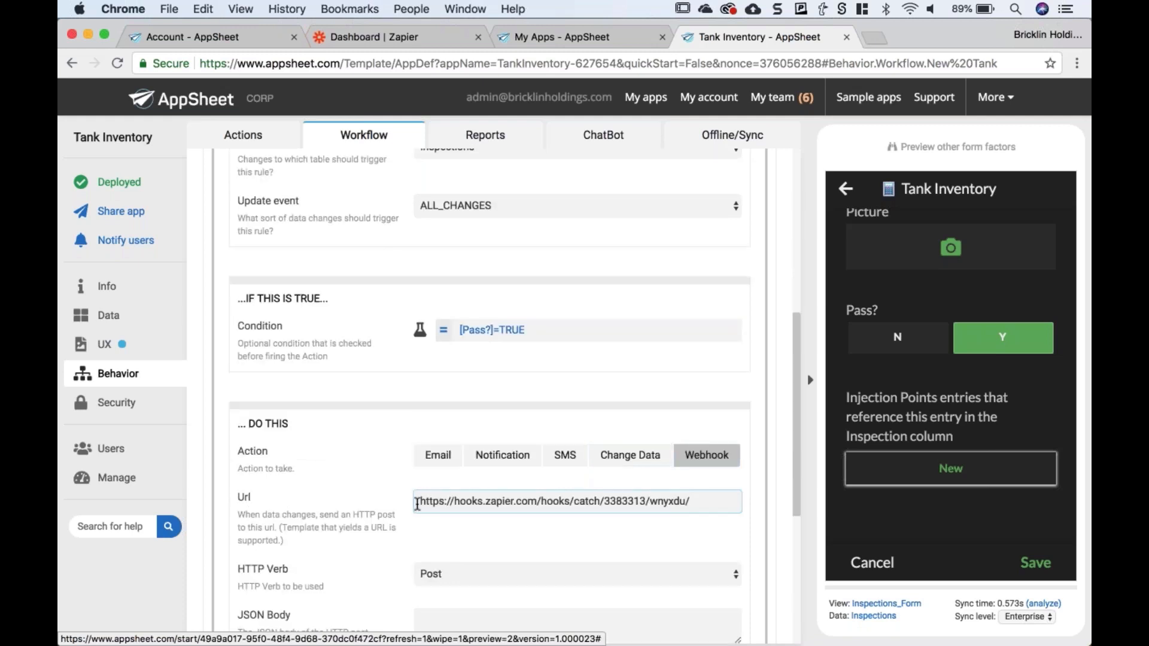
triple_click(539, 510)
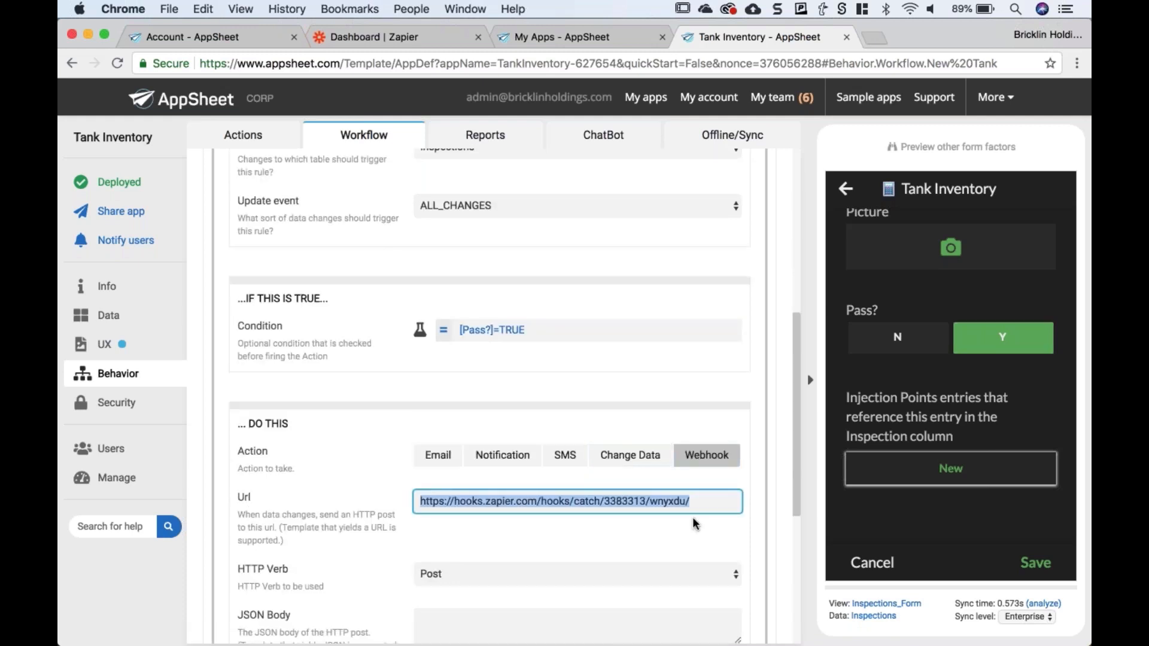
left_click(695, 505)
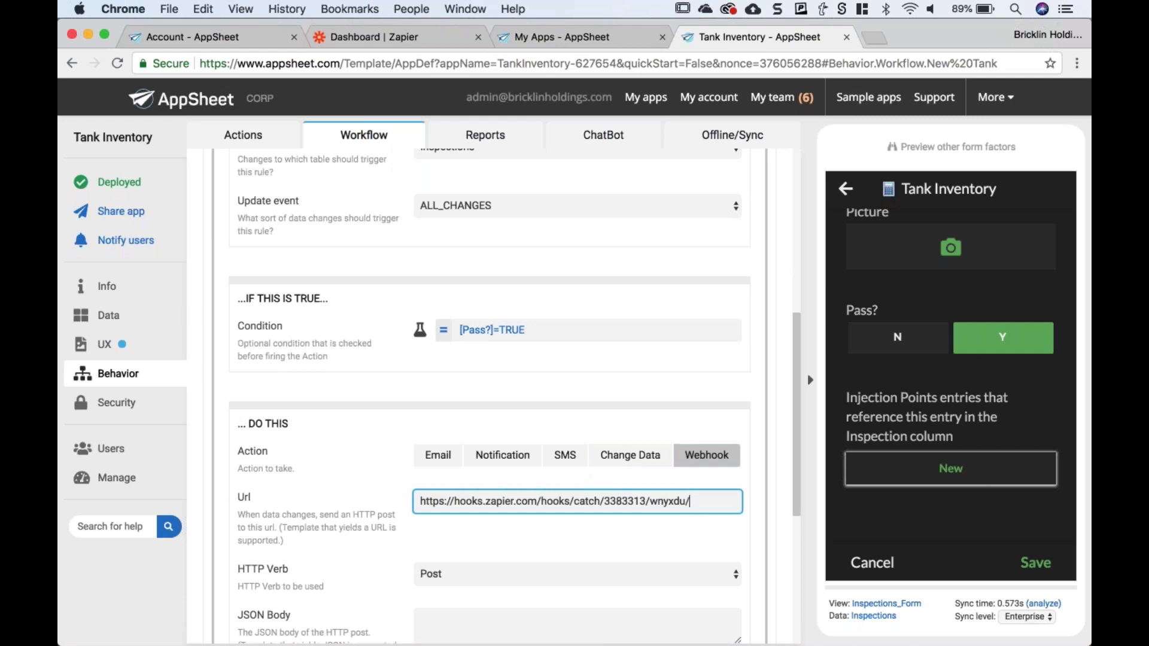
scroll(699, 491, "down", 1)
left_click_drag(700, 473, 419, 477)
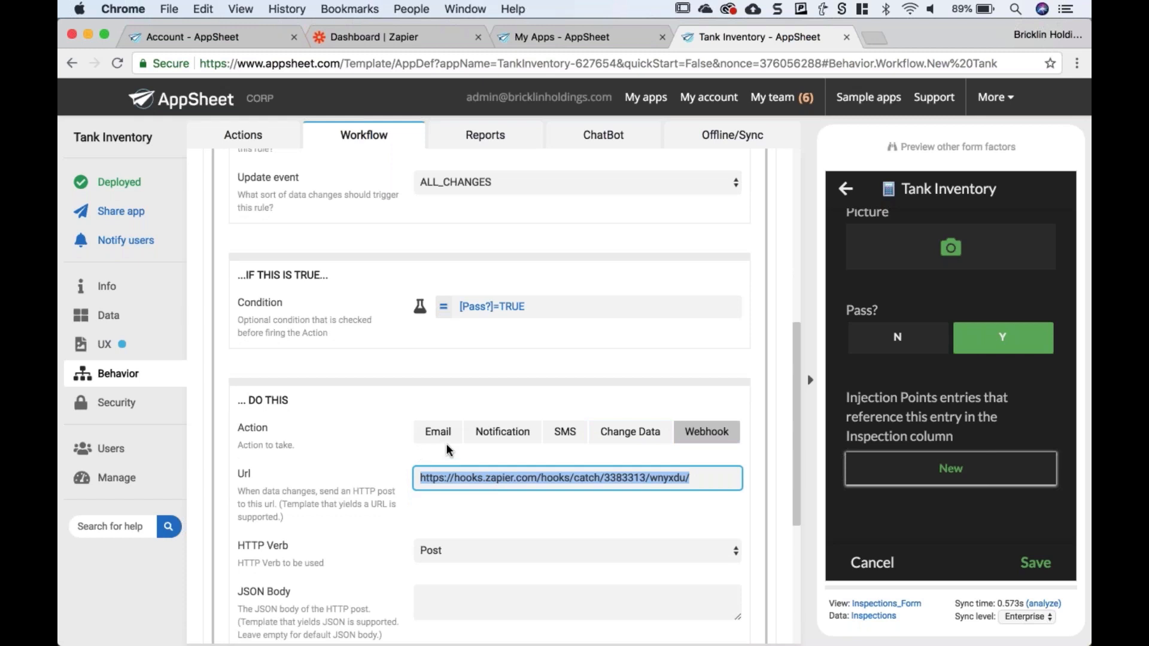
left_click(715, 482)
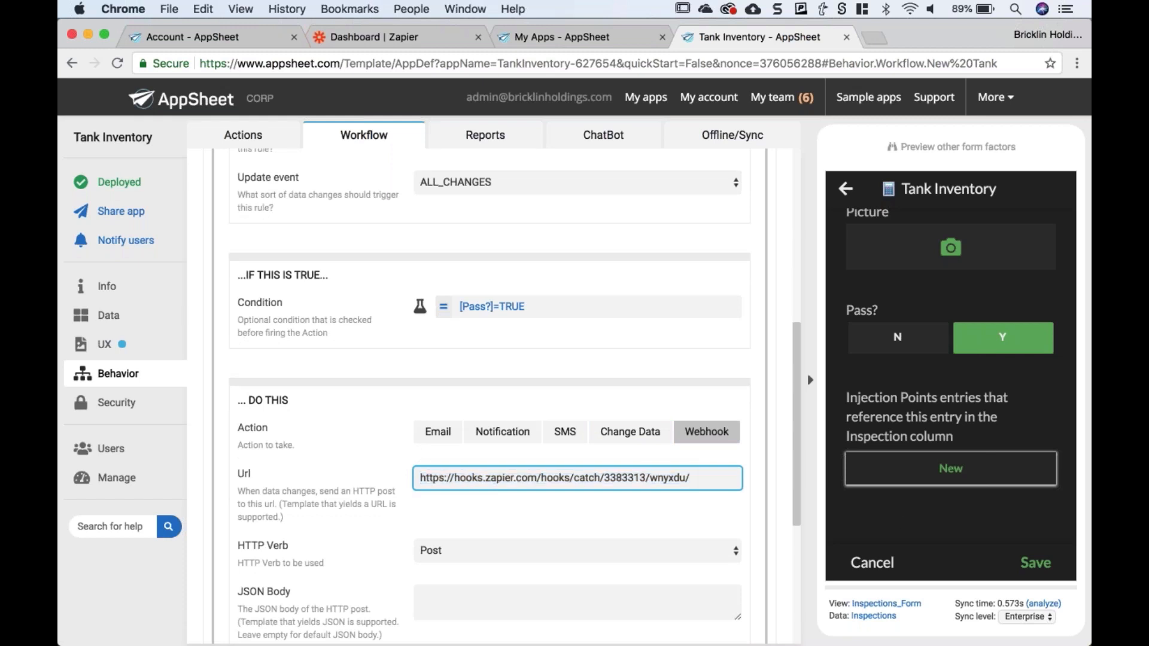
- Save the passing inspection so the webhook fires, then switch to the Zapier dashboard
left_click(1025, 562)
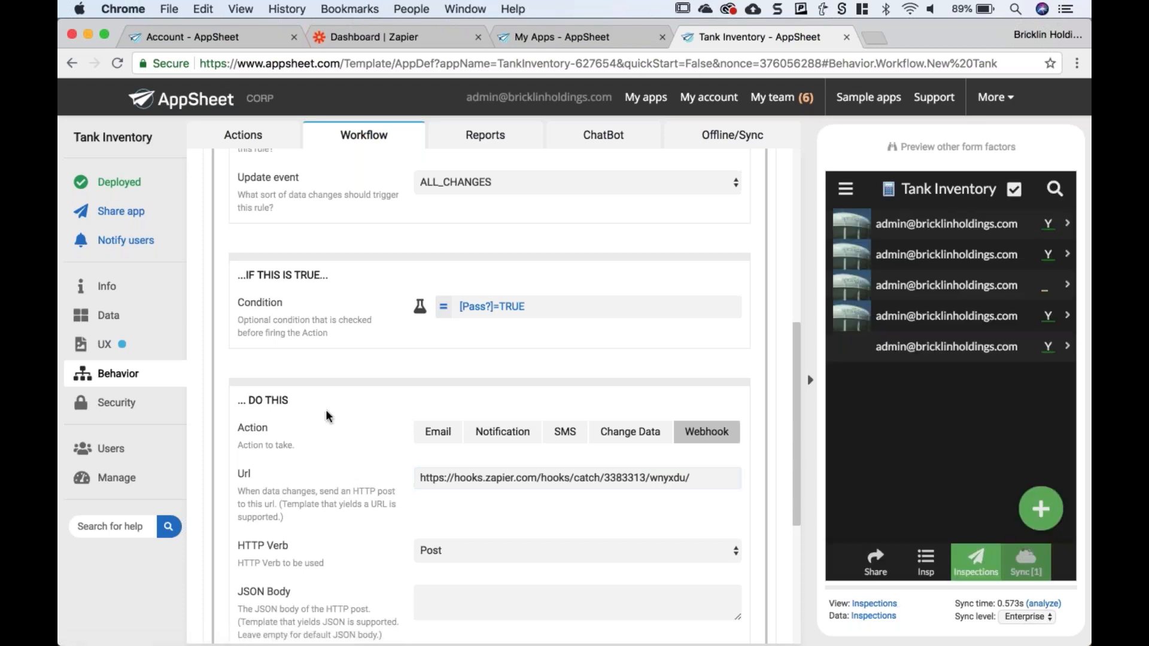
scroll(325, 409, "down", 2)
scroll(489, 394, "down", 4)
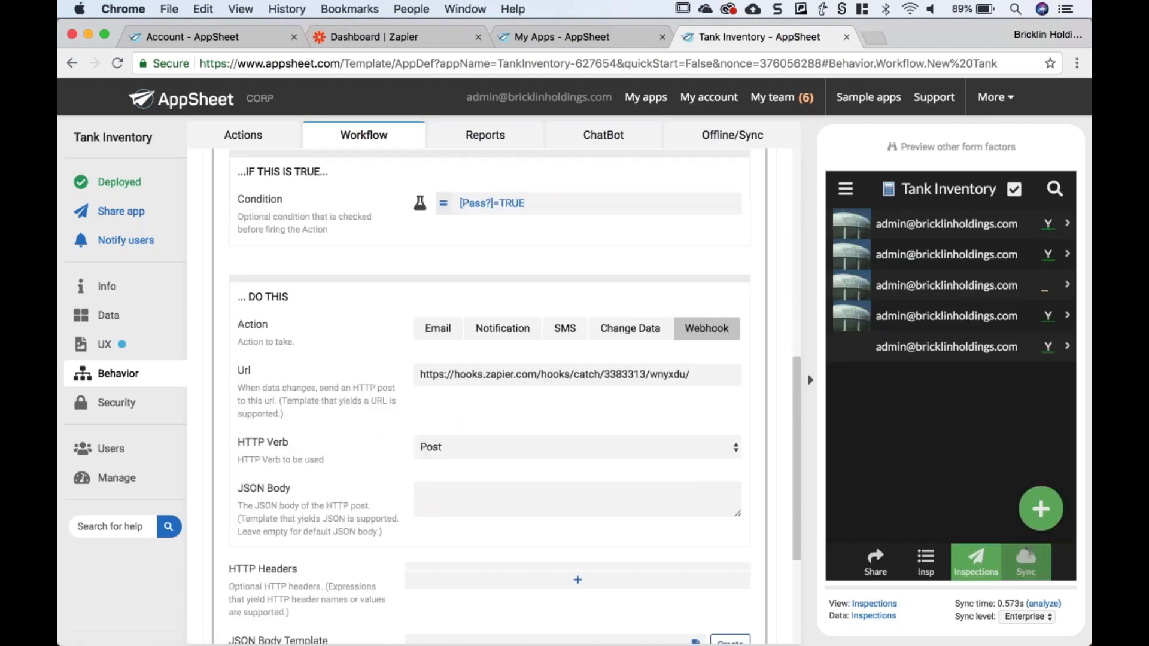
scroll(345, 375, "down", 3)
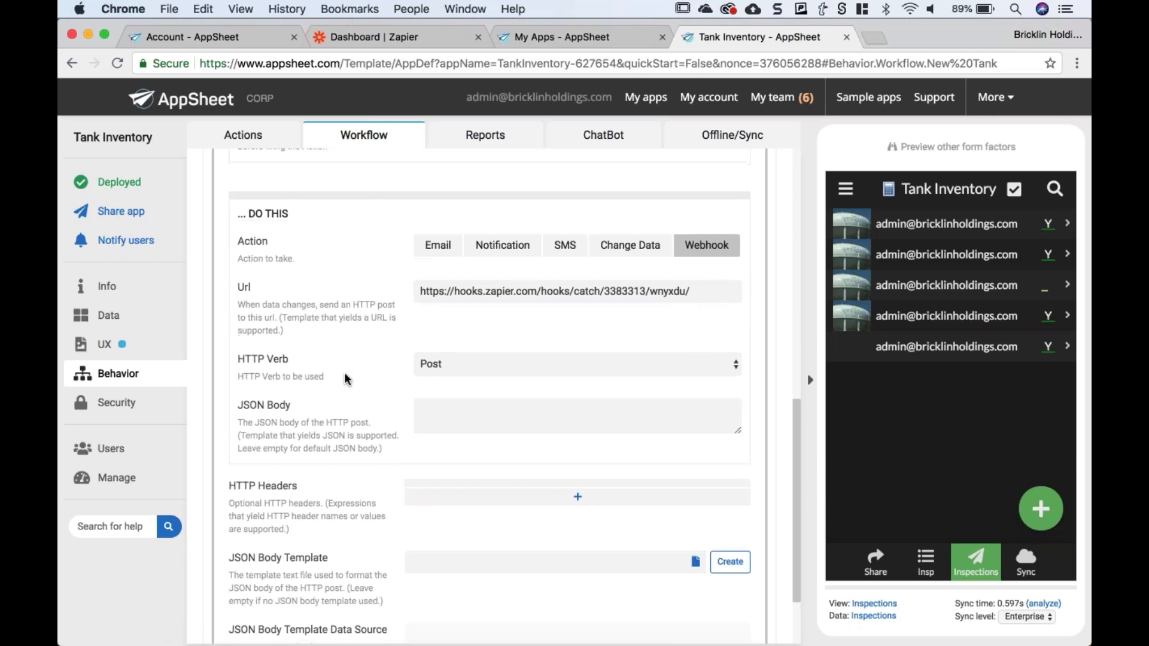
scroll(344, 374, "up", 3)
left_click_drag(705, 296, 390, 289)
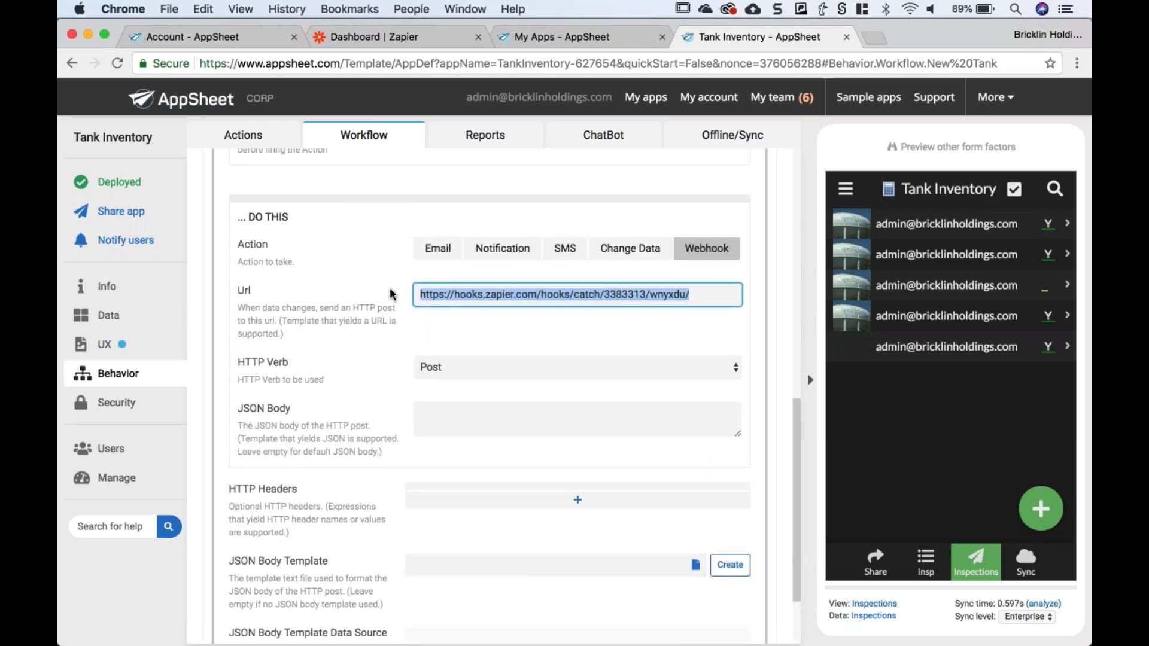
left_click(374, 288)
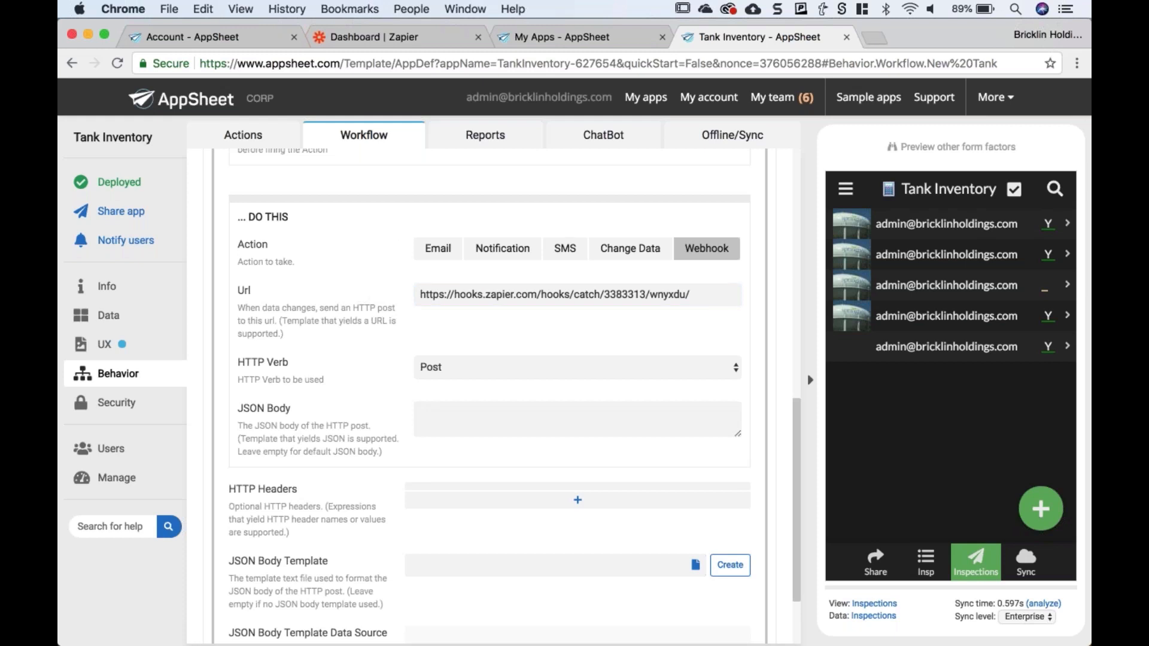
left_click(392, 38)
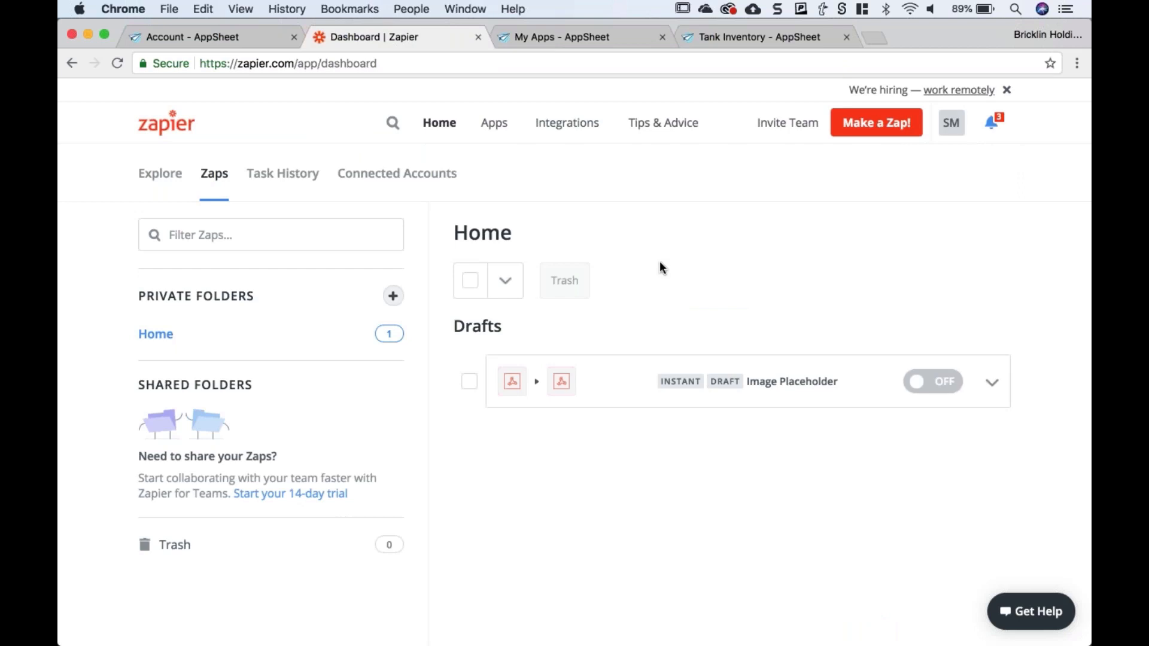
- Open the Image Placeholder zap, keep Webhooks Catch Hook, and review the hook's received data
left_click(763, 386)
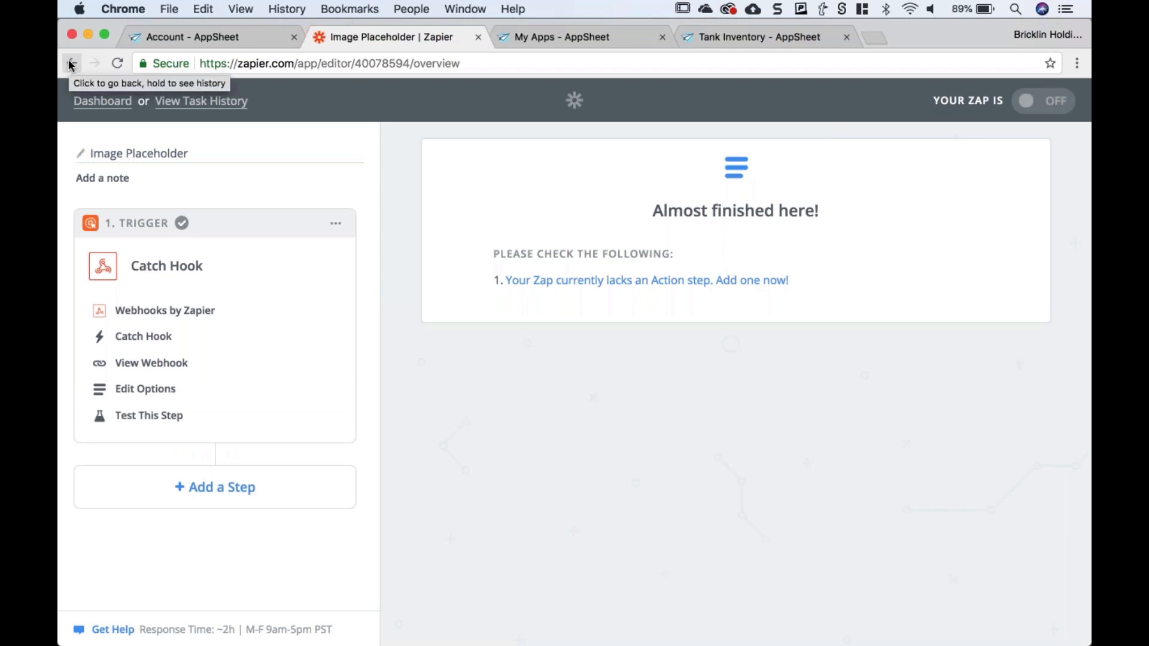
left_click(166, 274)
left_click(167, 274)
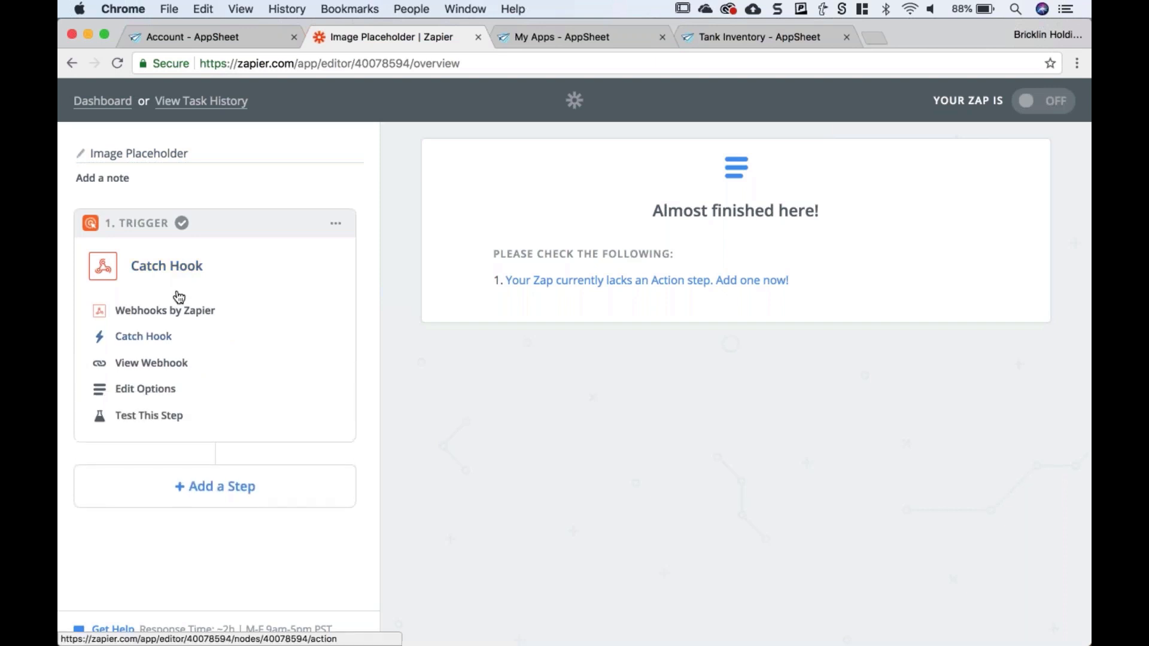
left_click(177, 312)
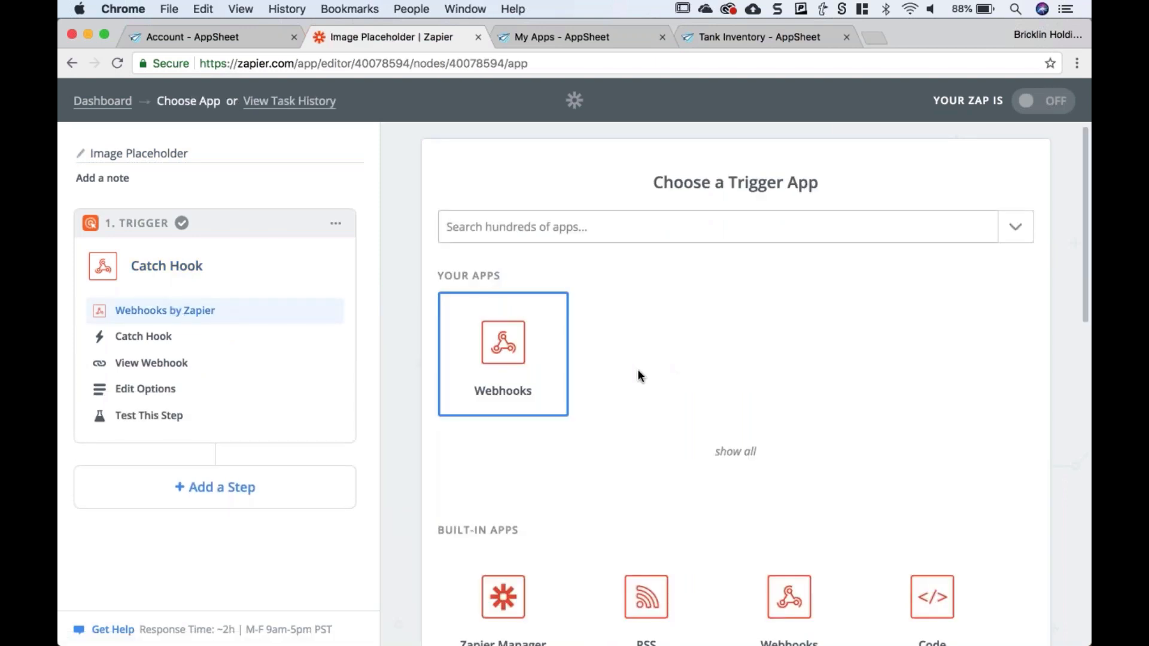
left_click(518, 351)
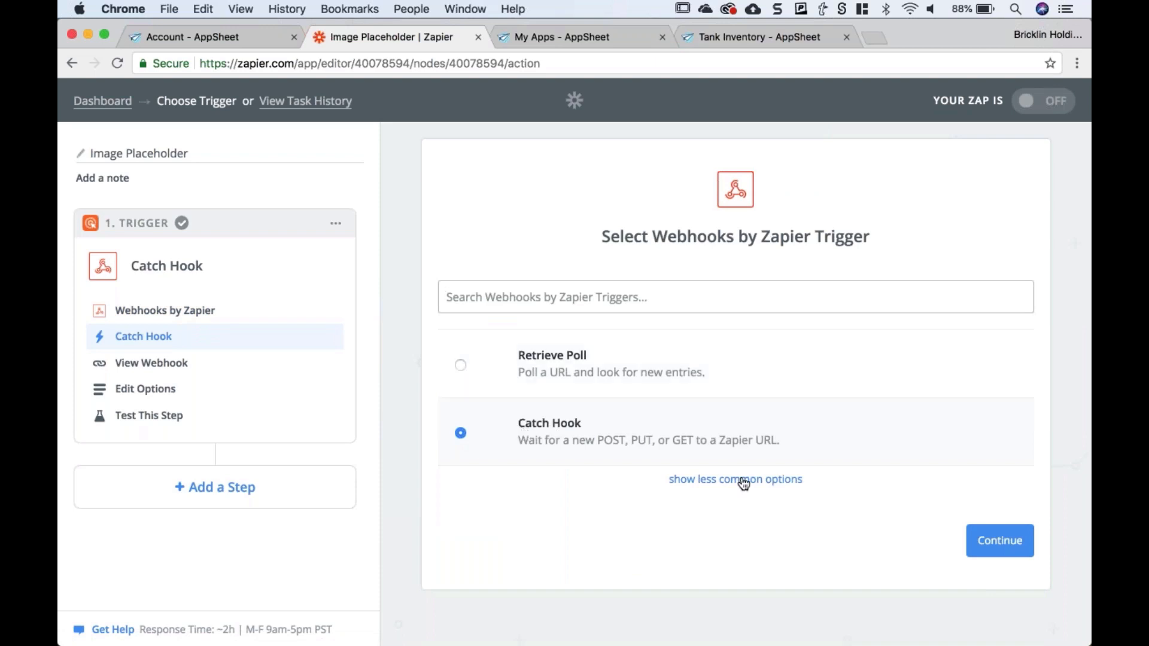
left_click(1000, 546)
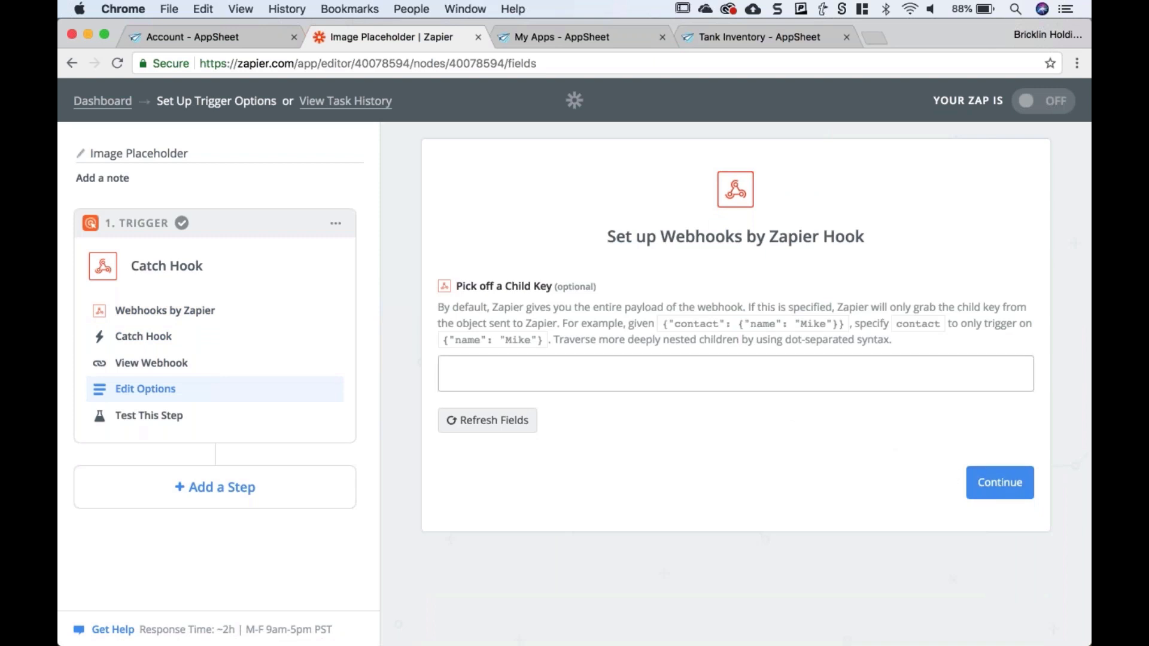
left_click(996, 485)
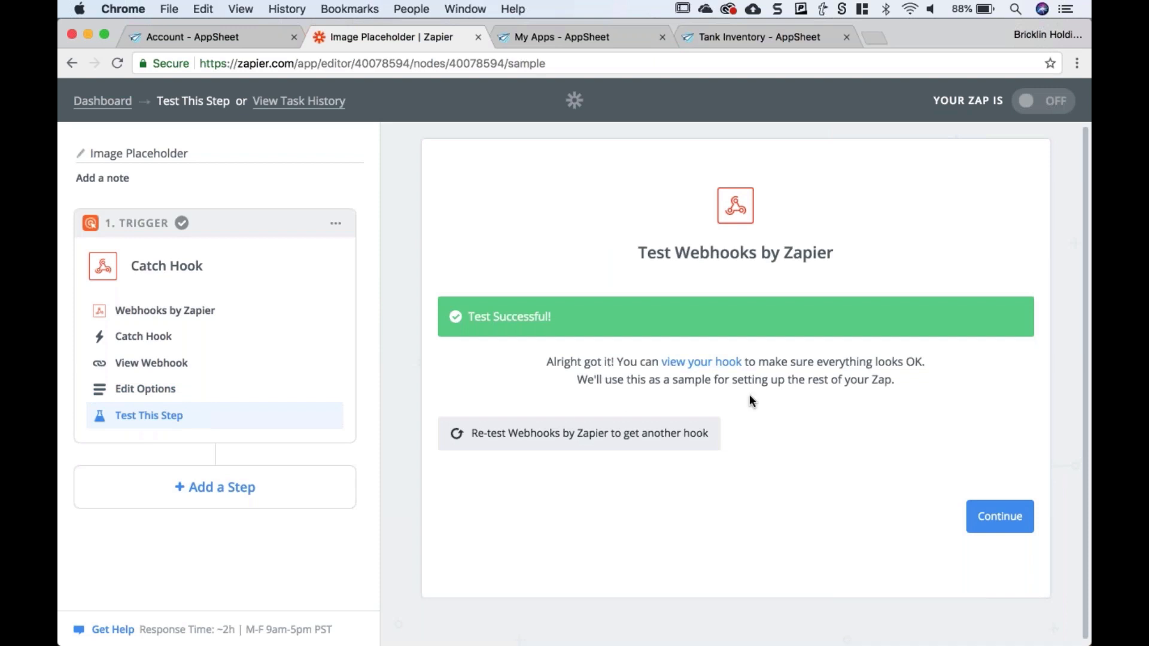
left_click(710, 363)
scroll(735, 383, "down", 5)
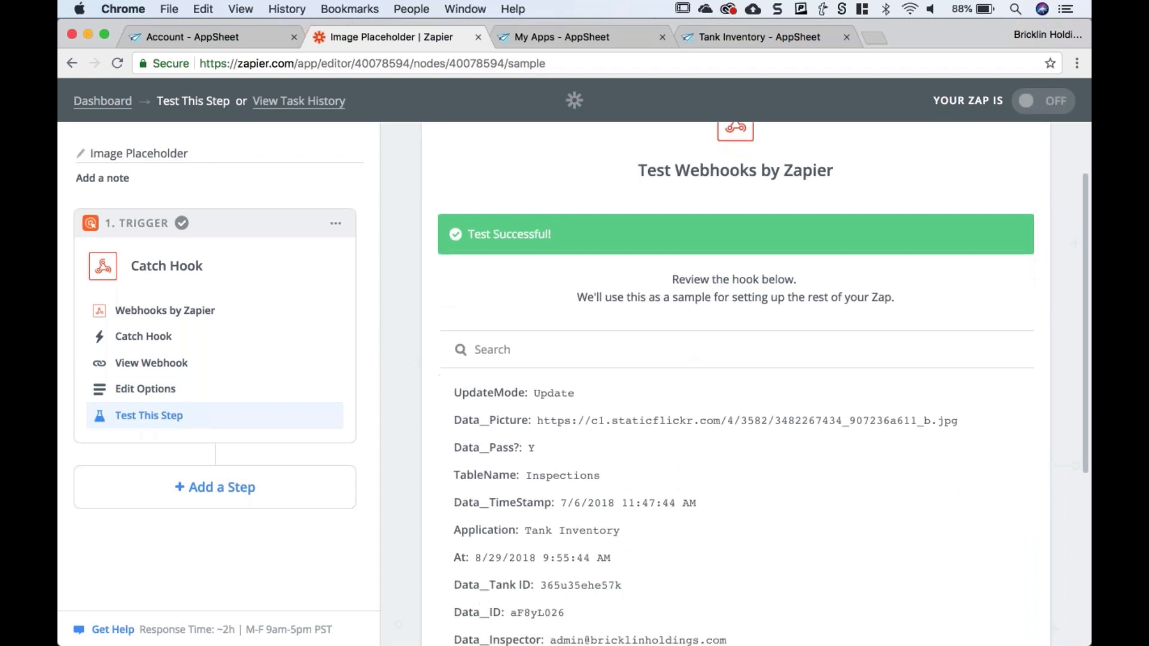
scroll(390, 287, "up", 6)
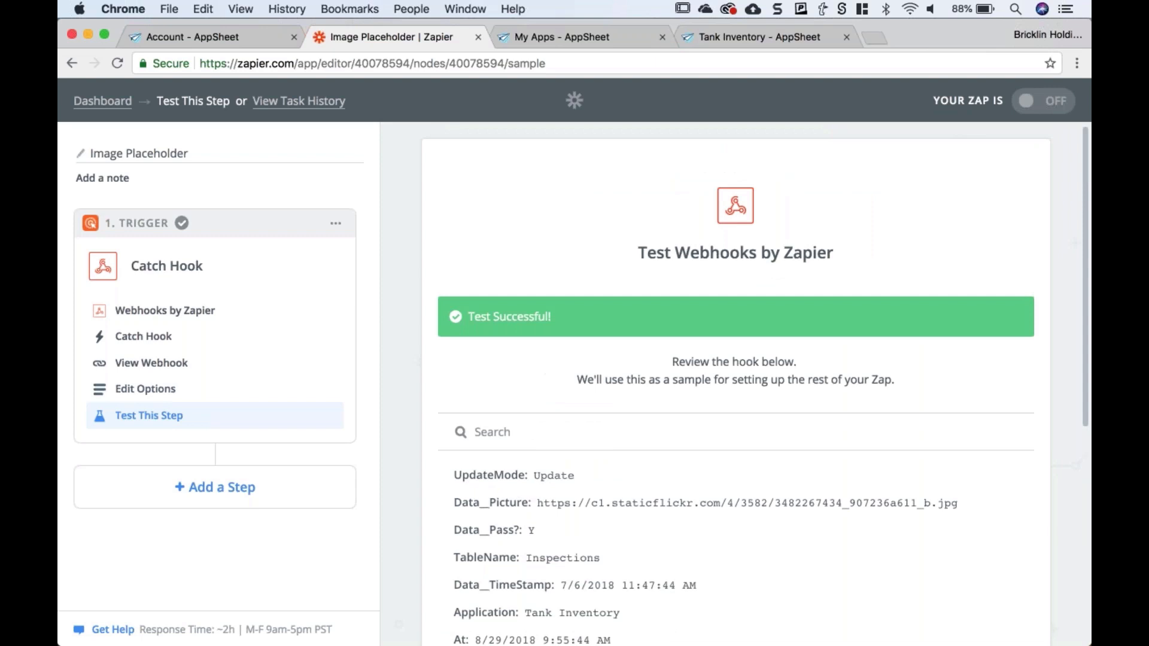
- Reconfirm the Catch Hook trigger, retest it and finish the trigger step
left_click(155, 342)
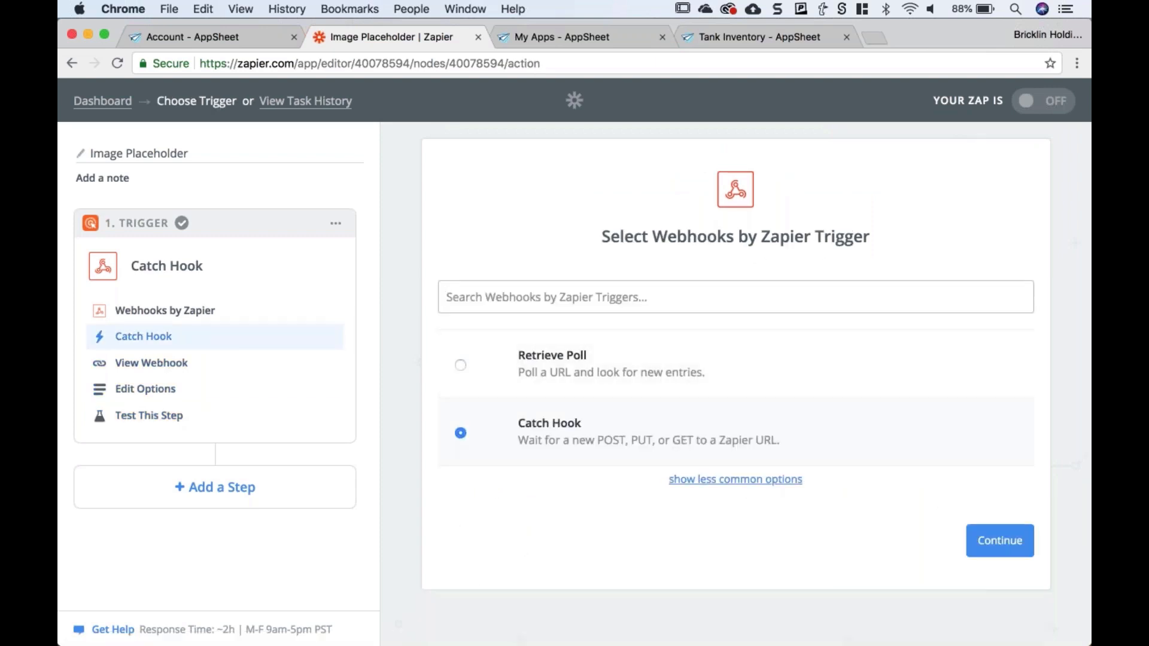
left_click(999, 547)
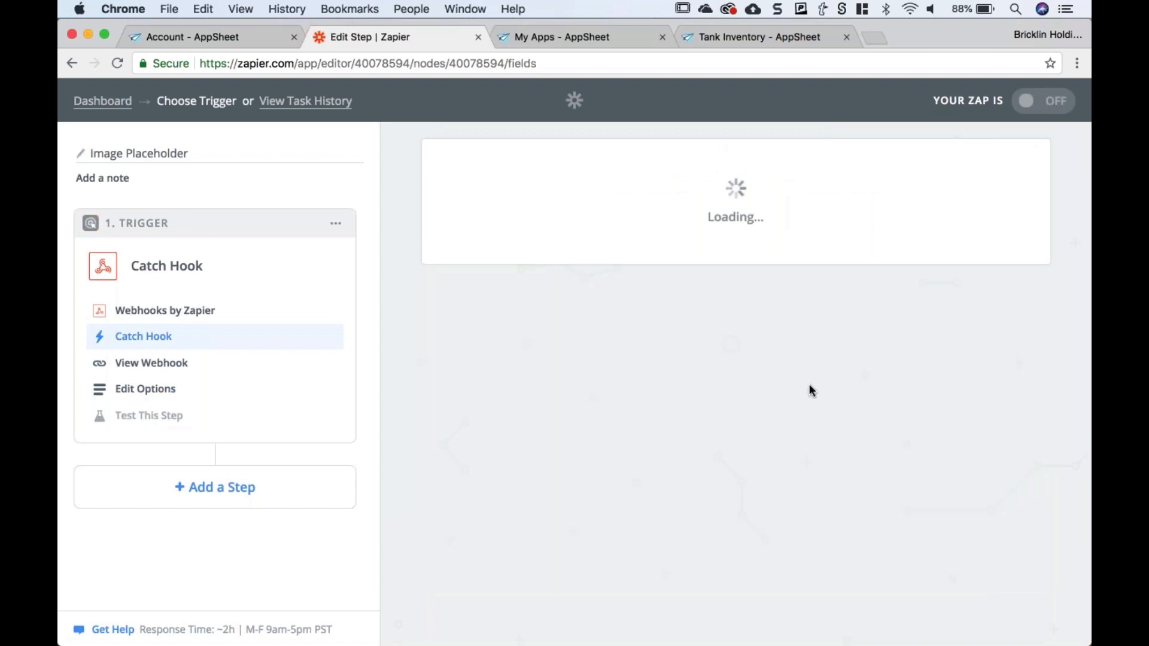
left_click(997, 483)
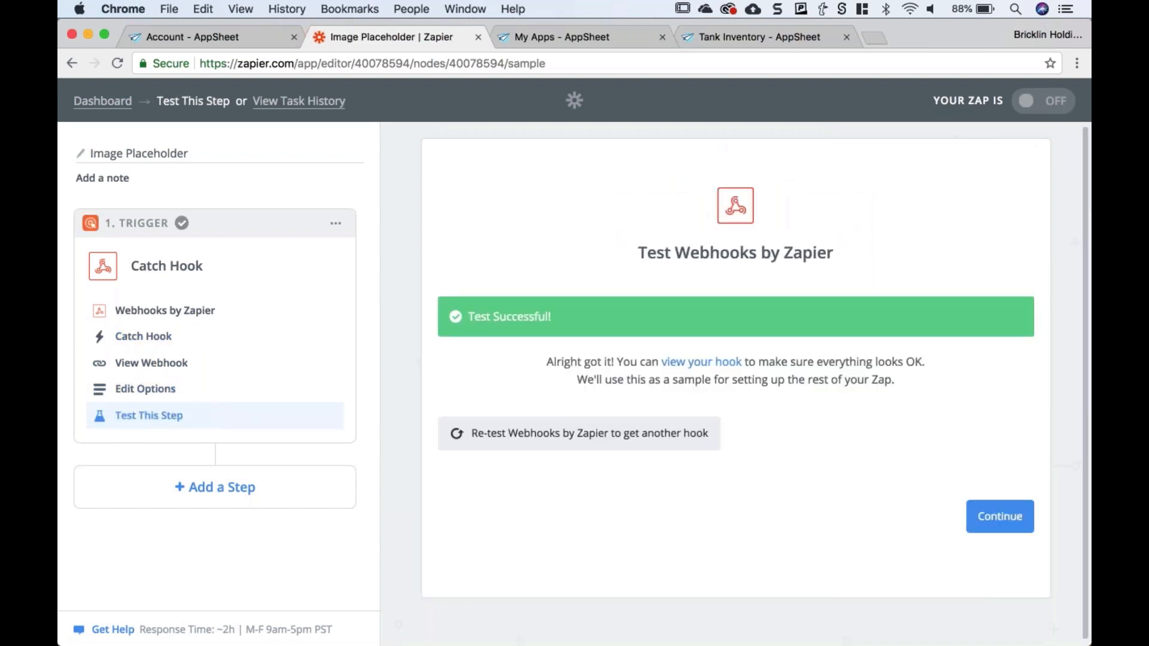
left_click(998, 518)
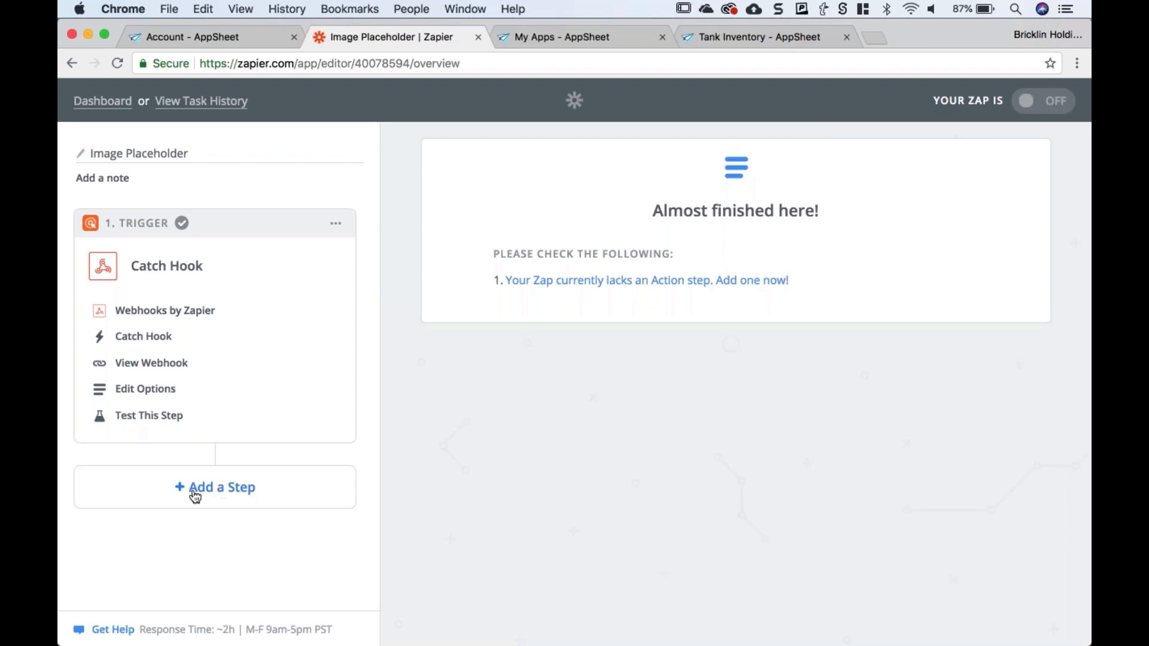
- Add an action step using AppSheet (1.0.0) with Invoke Action, and save it
left_click(222, 497)
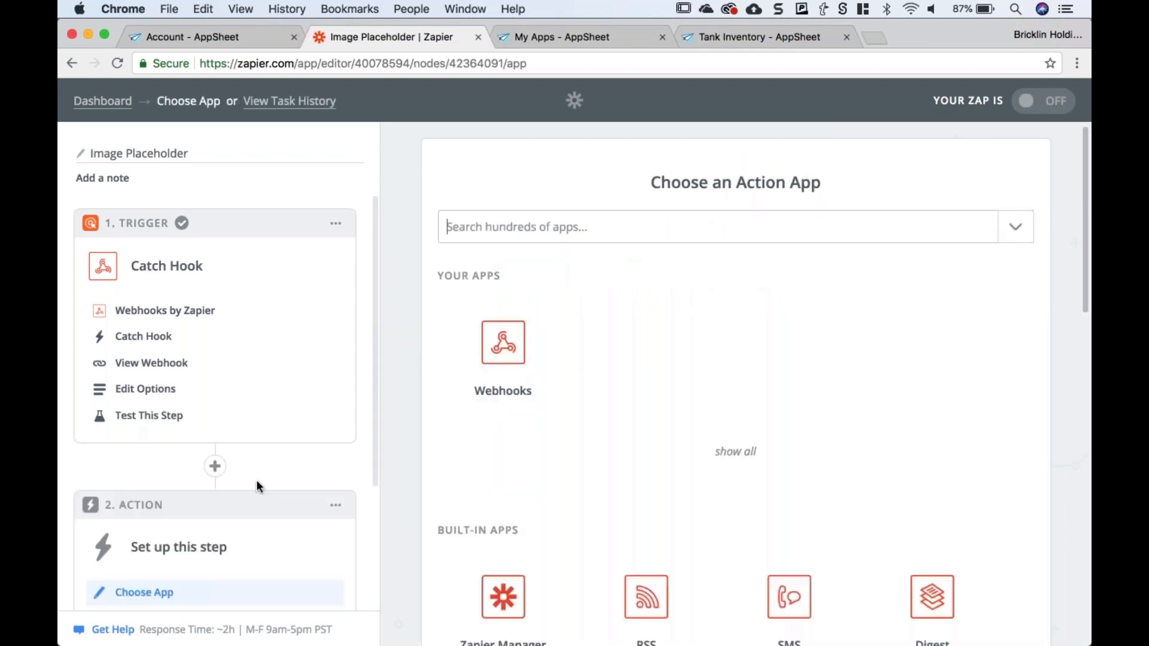
type("appsheet")
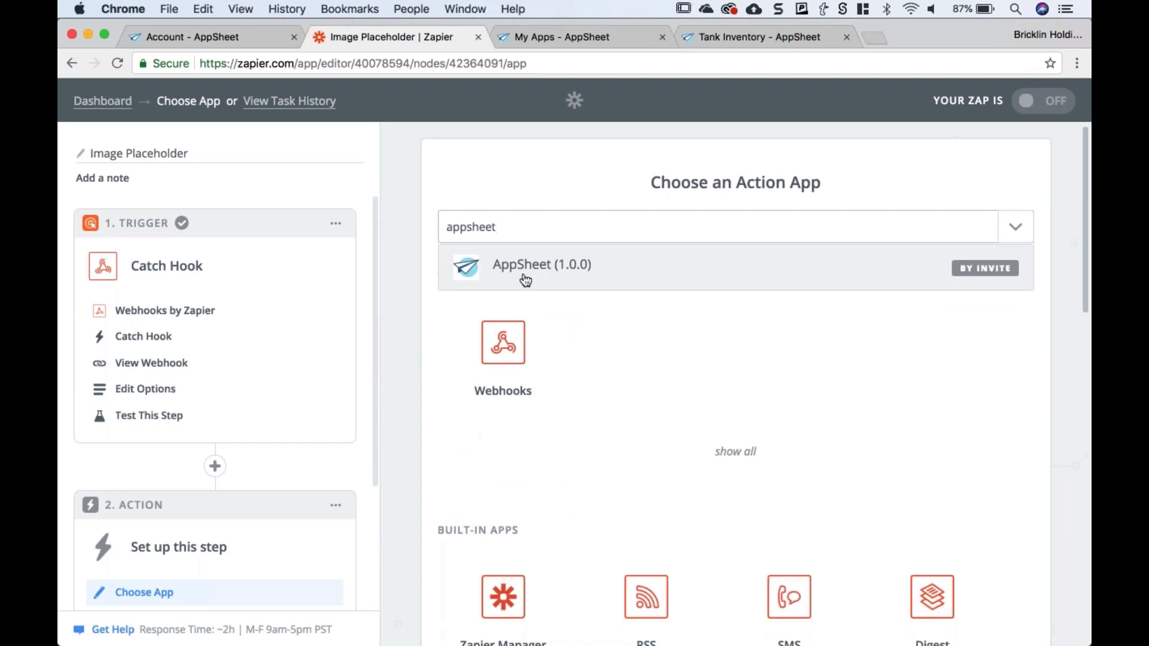
left_click(523, 276)
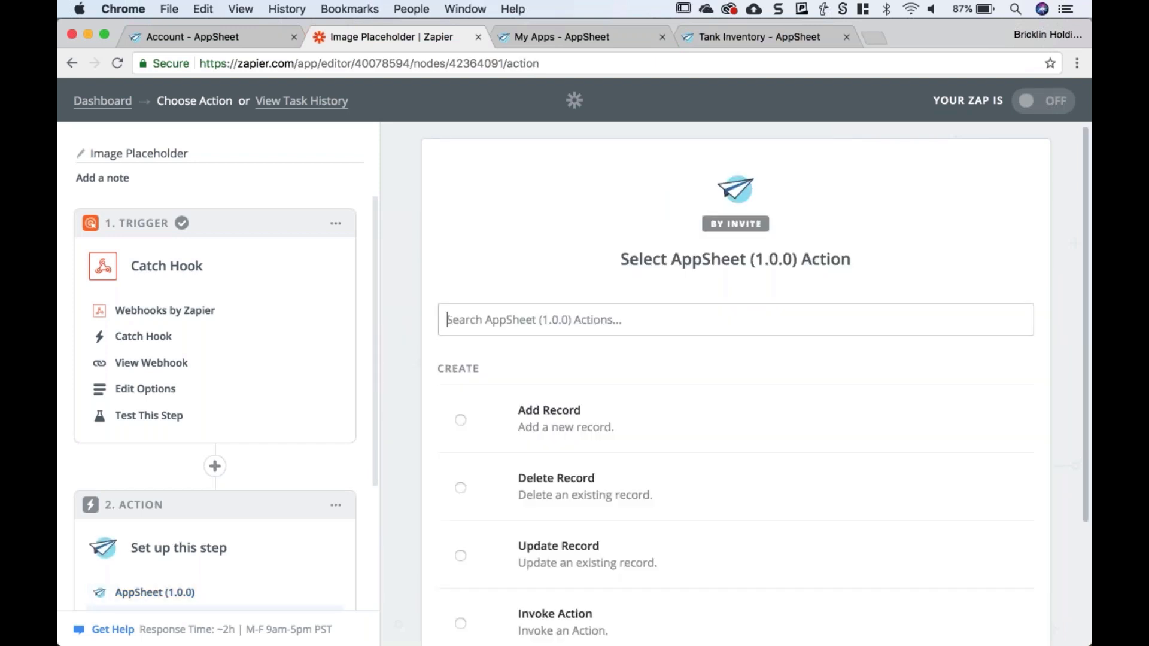
scroll(422, 375, "down", 1)
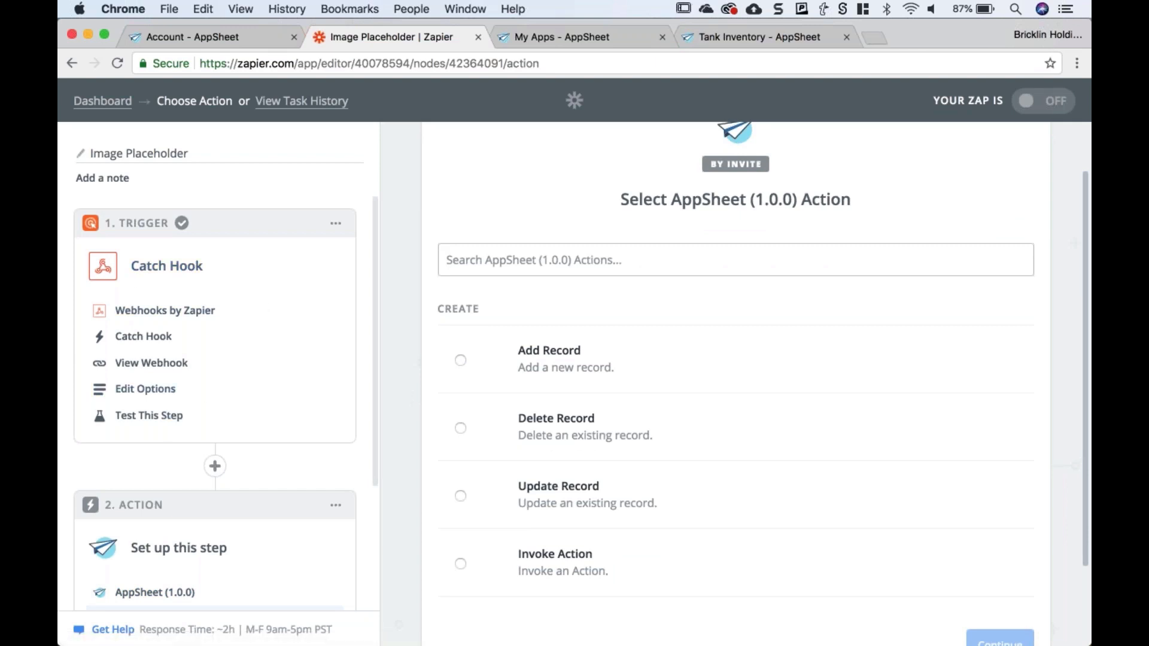
scroll(500, 400, "down", 1)
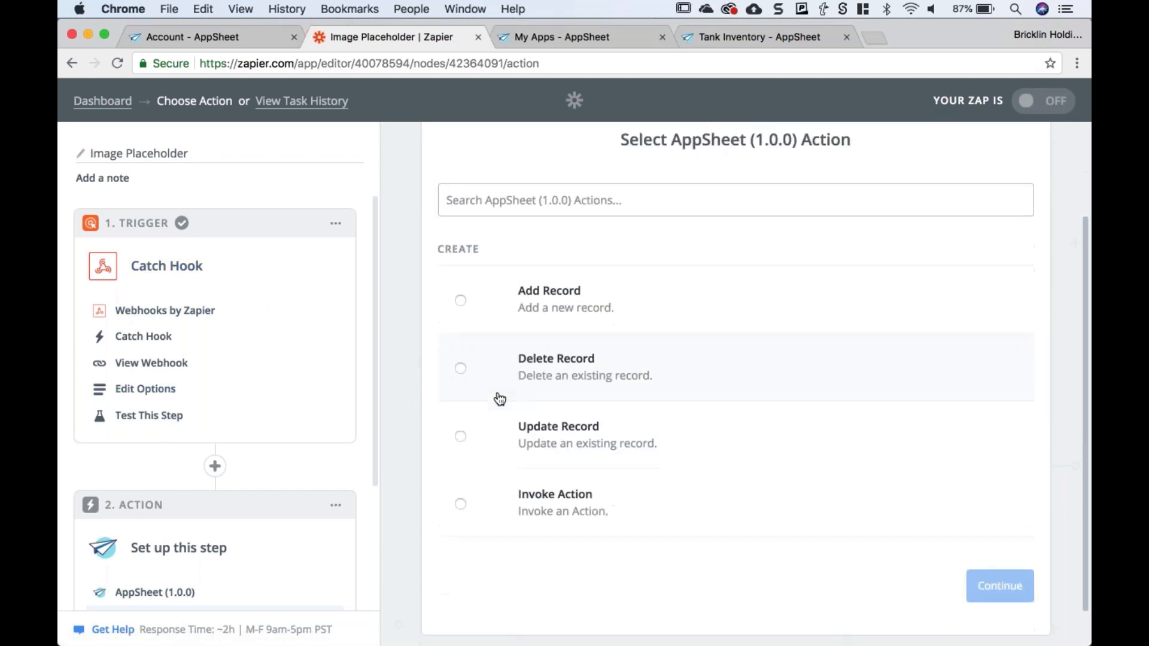
left_click(459, 503)
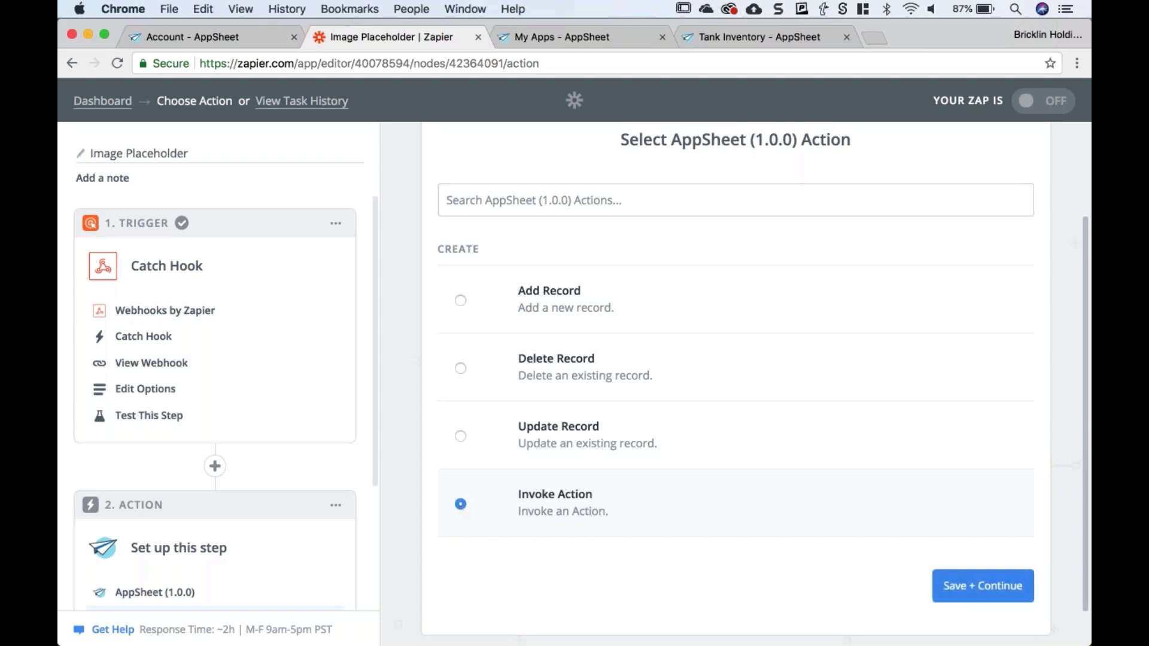
left_click(977, 598)
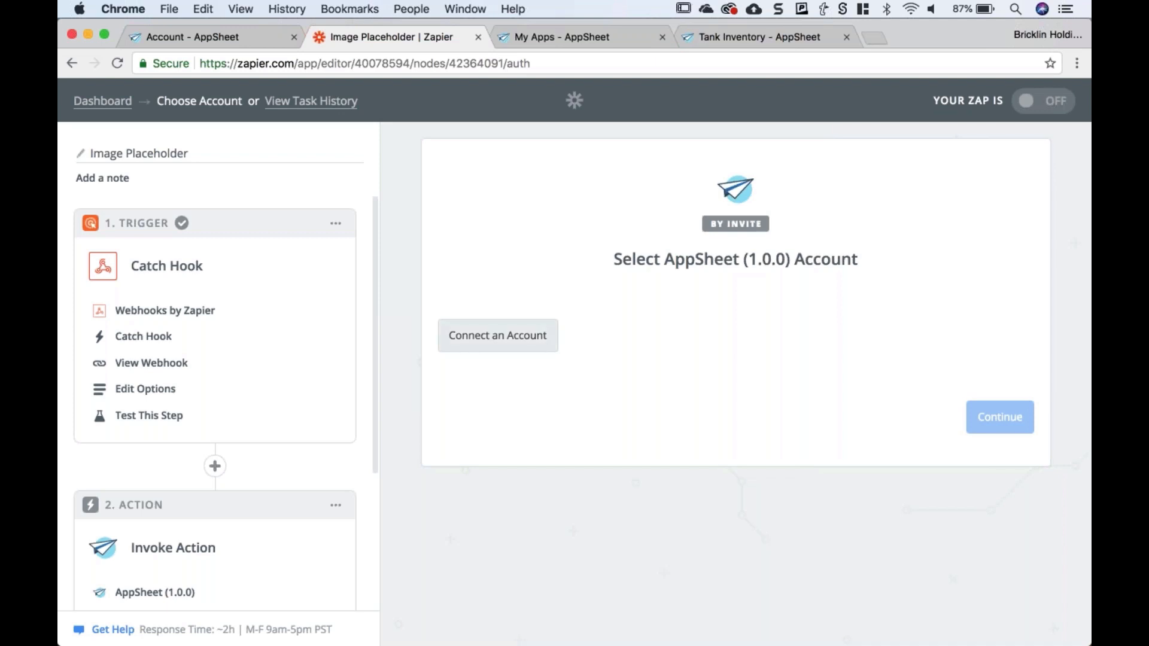
- Open the AppSheet connection window and highlight its Account ID and Account Access Key fields
left_click(493, 338)
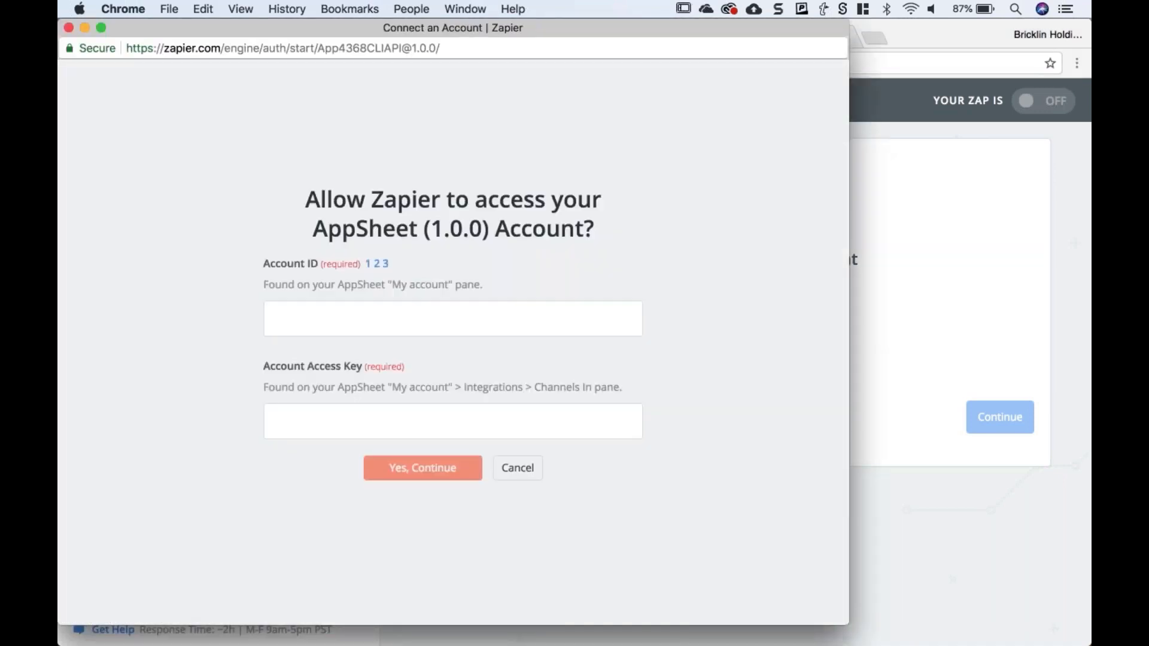
left_click_drag(509, 35, 707, 56)
left_click_drag(463, 286, 525, 291)
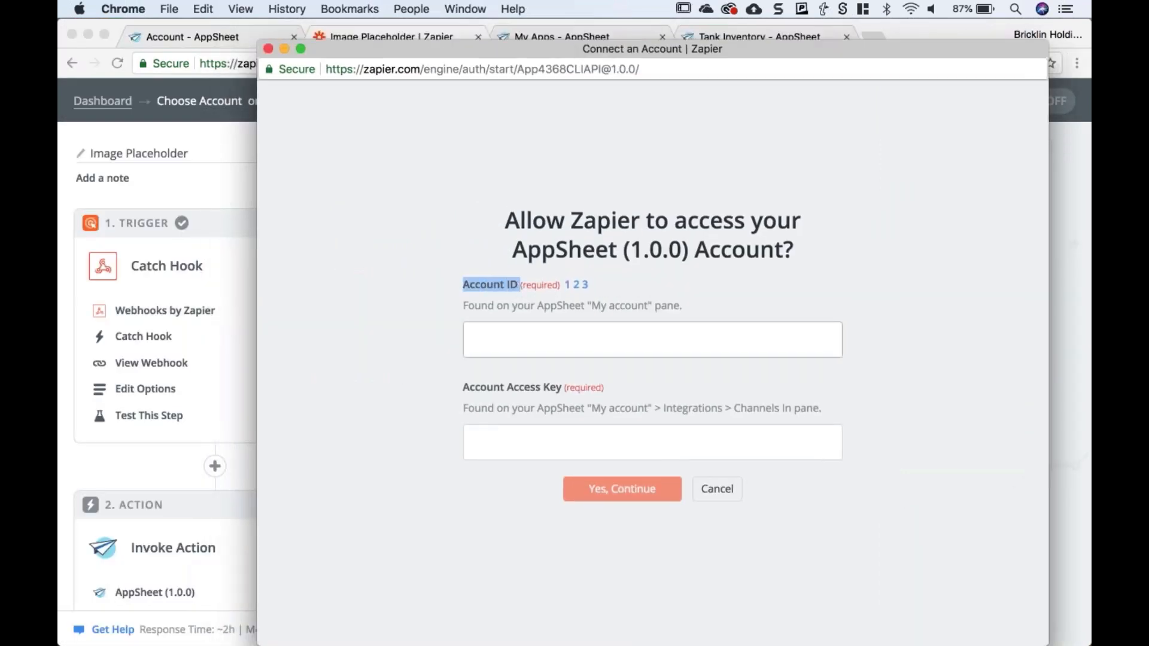
left_click(464, 388)
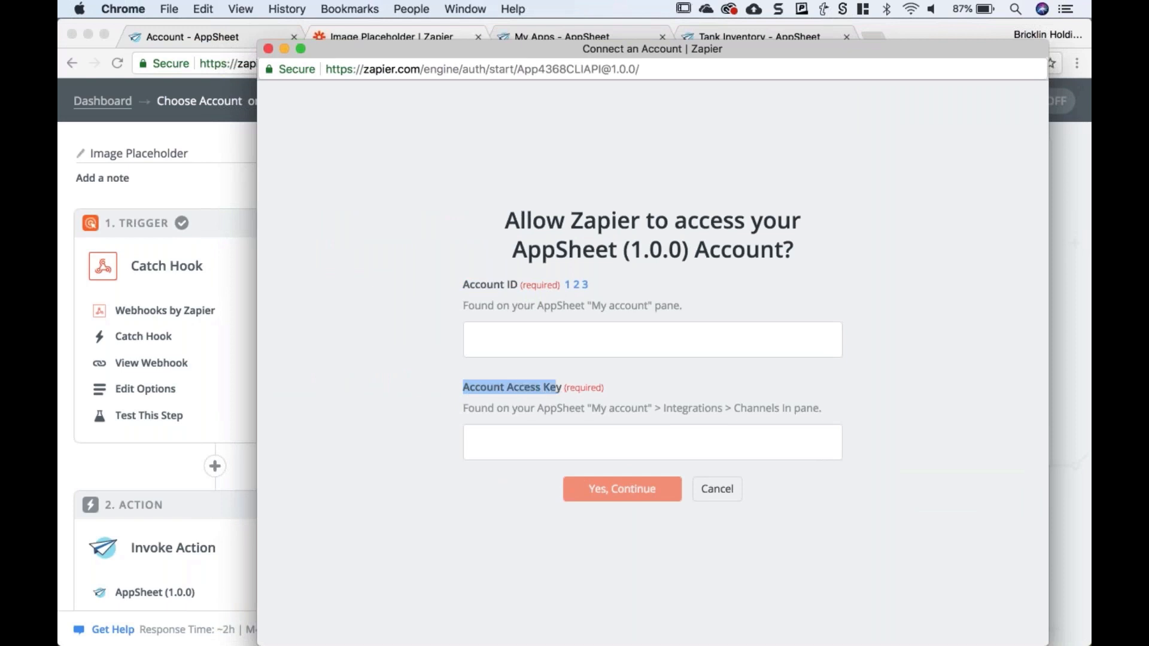
left_click_drag(556, 388, 561, 387)
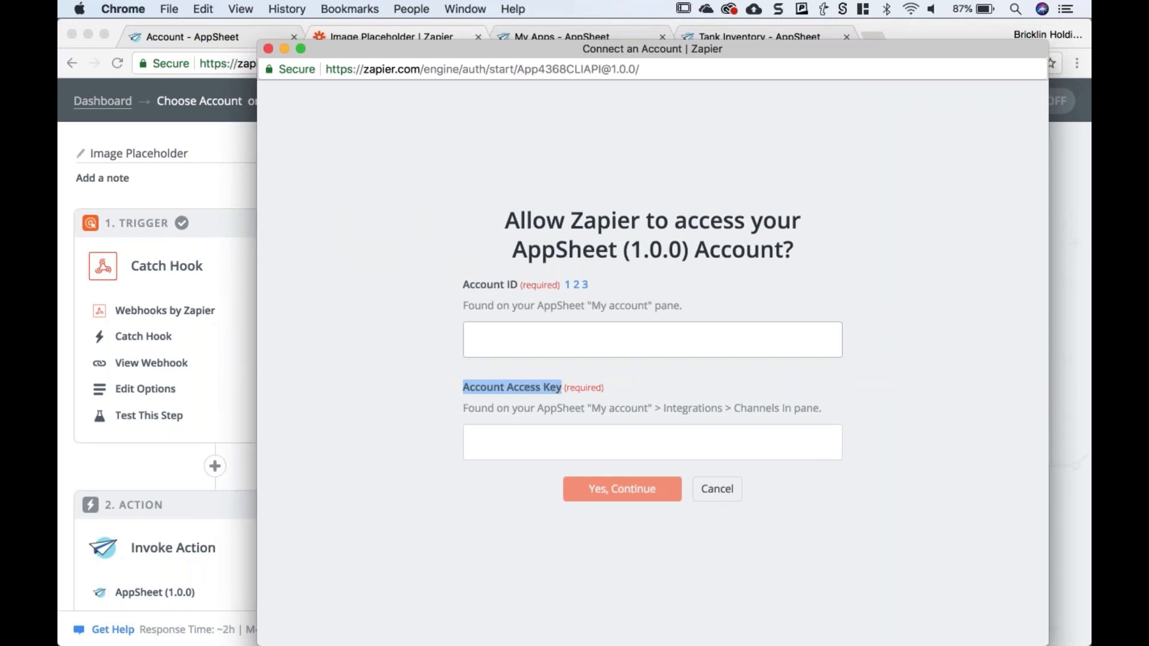
left_click(435, 303)
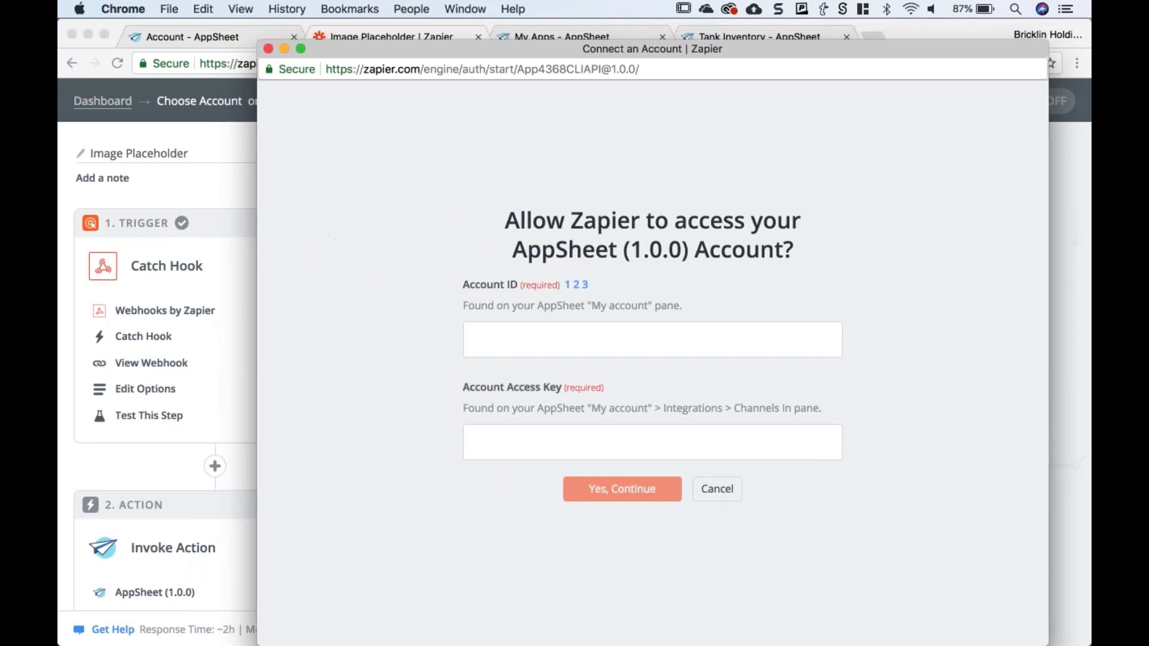
left_click(187, 26)
- Copy the AppSheet Account ID into the Account ID field of Zapier's connection window
left_click(189, 35)
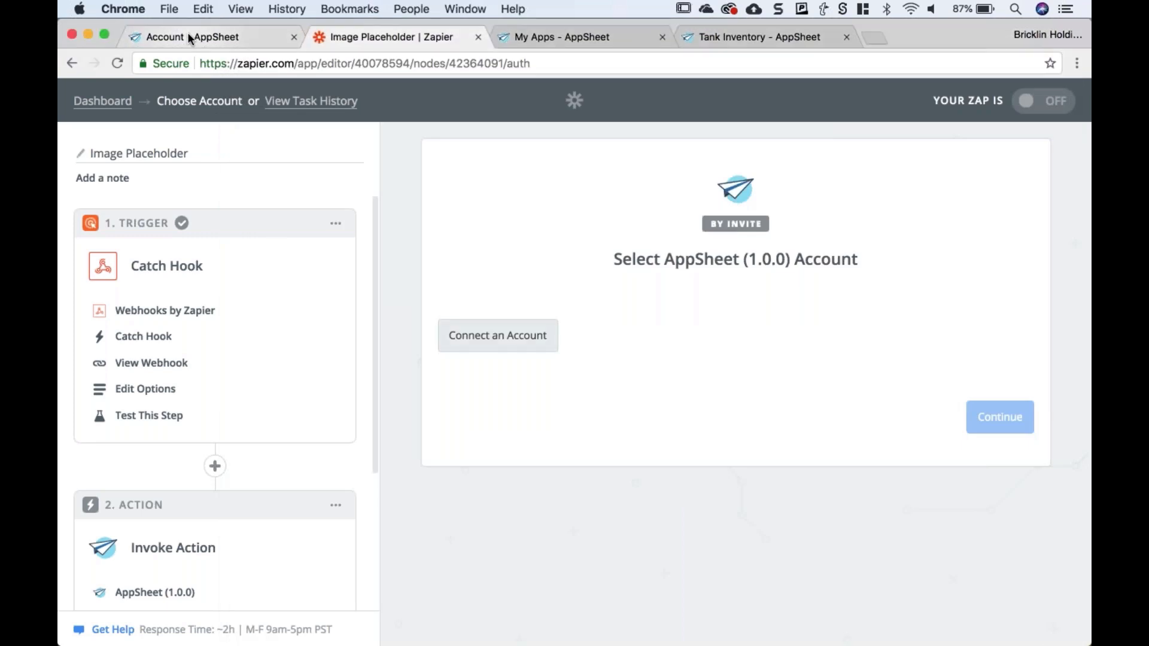
scroll(328, 268, "up", 2)
scroll(328, 268, "up", 5)
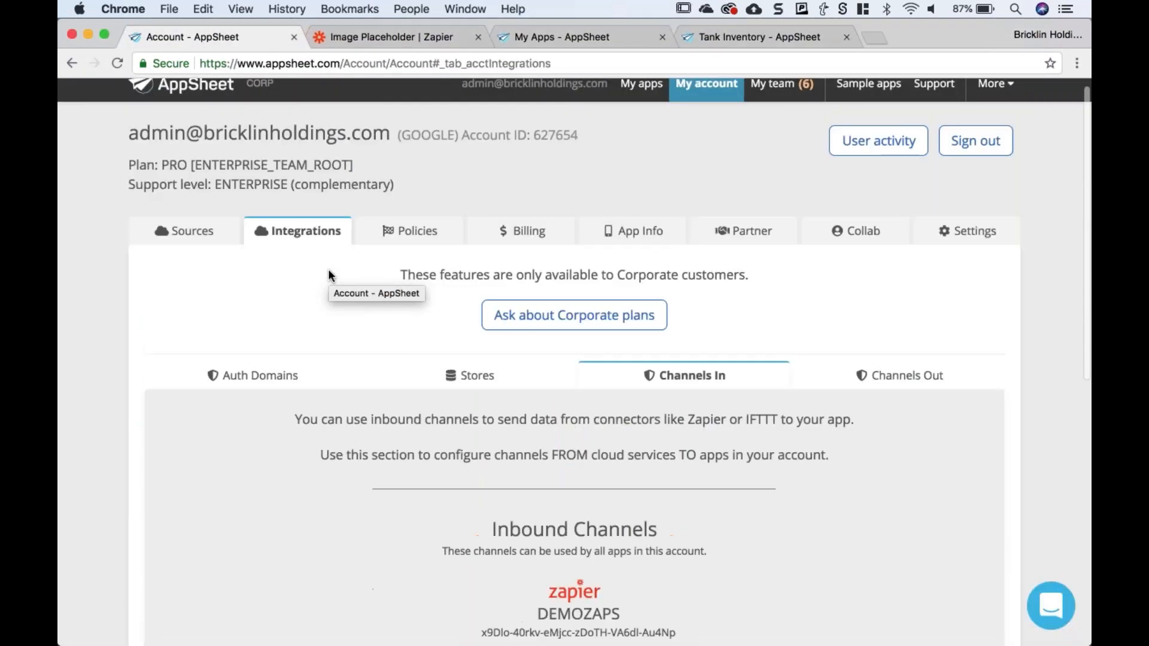
left_click_drag(533, 149, 578, 149)
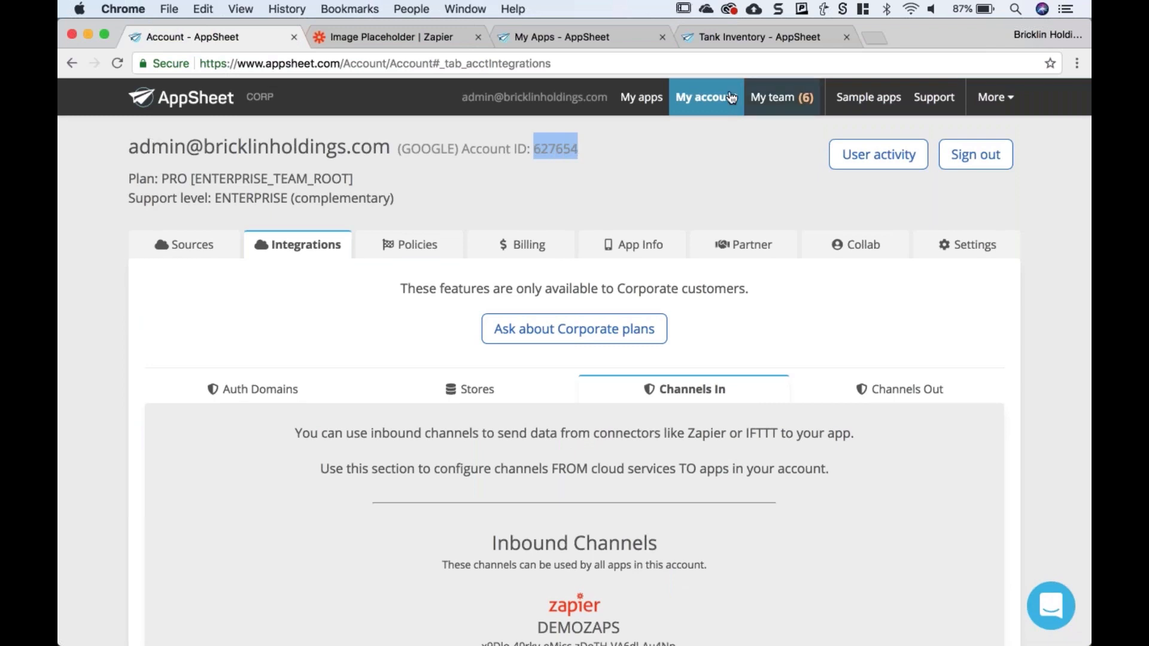
key("super+c")
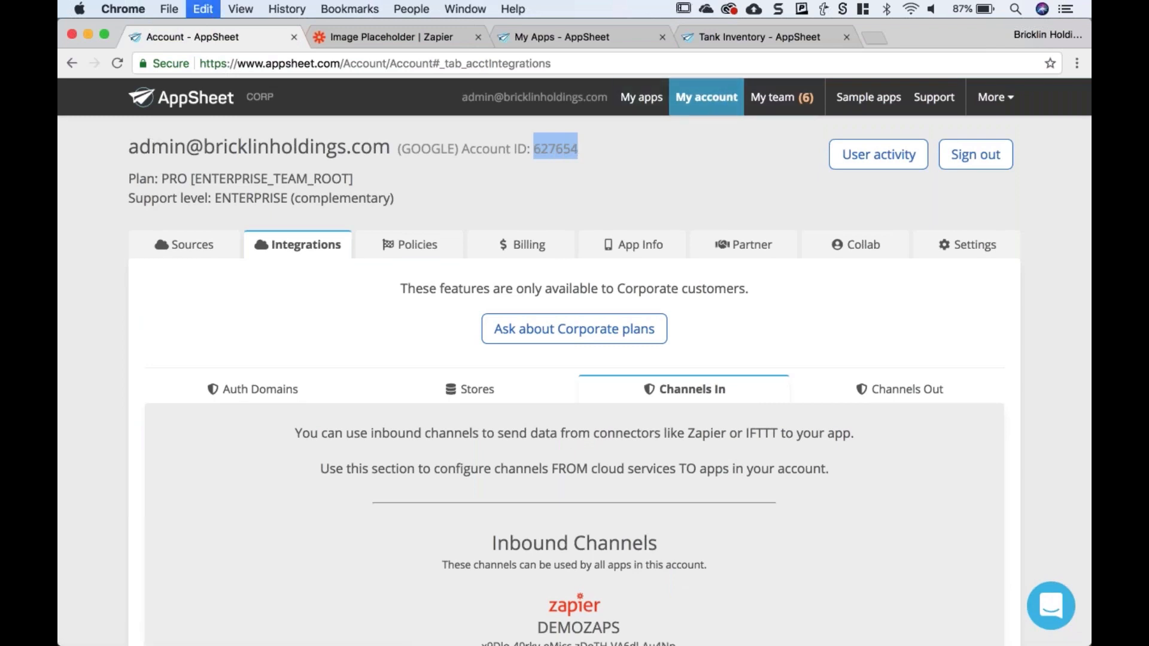
left_click(392, 38)
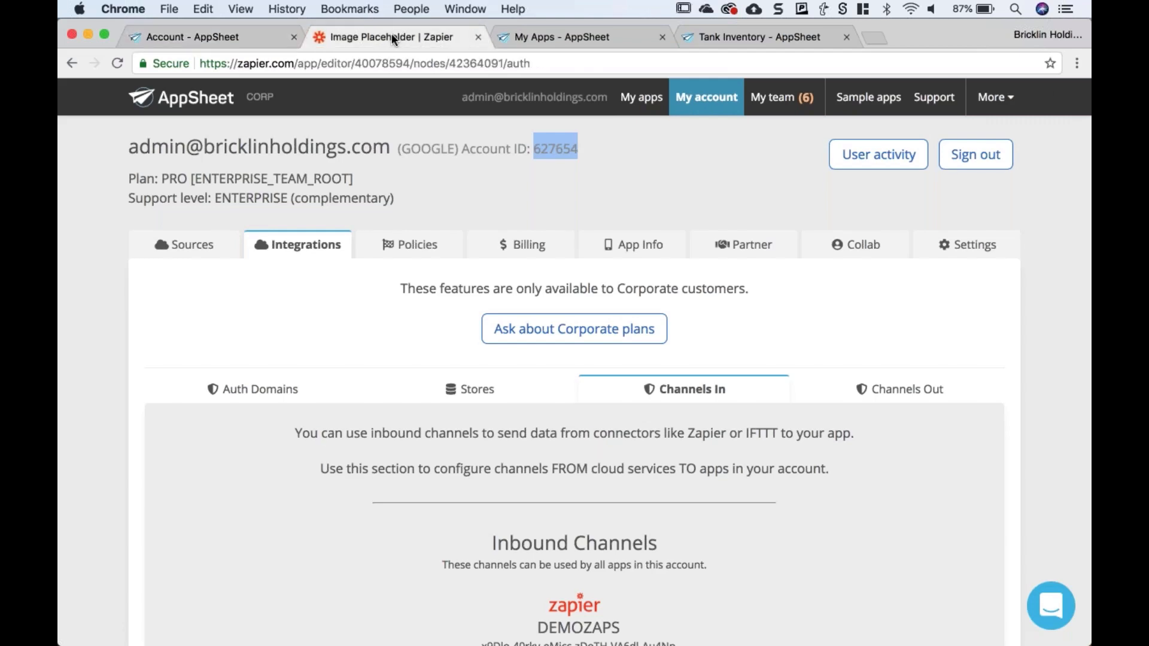
mouse_move(471, 644)
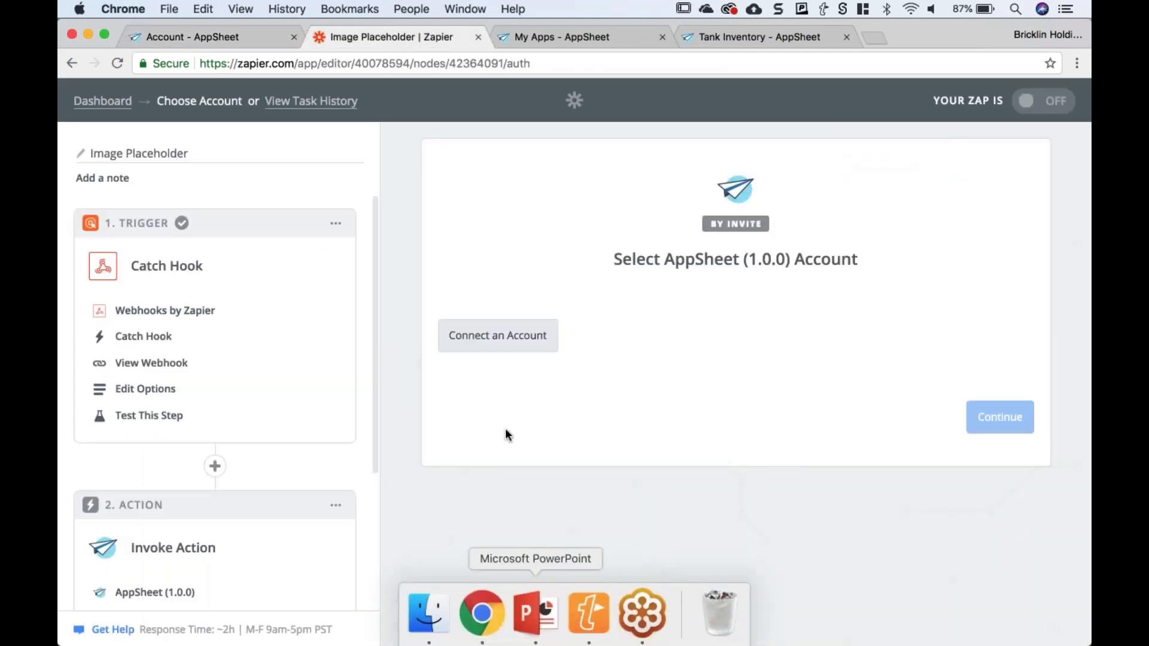
key("ctrl+Up")
left_click(846, 260)
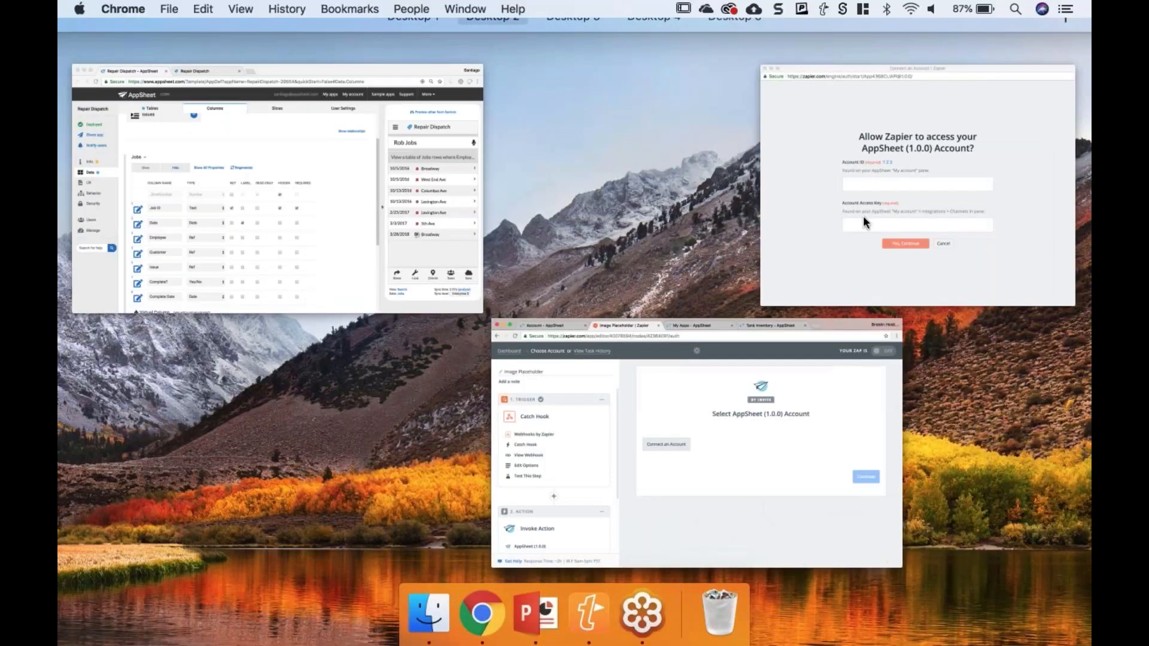
key("super+v")
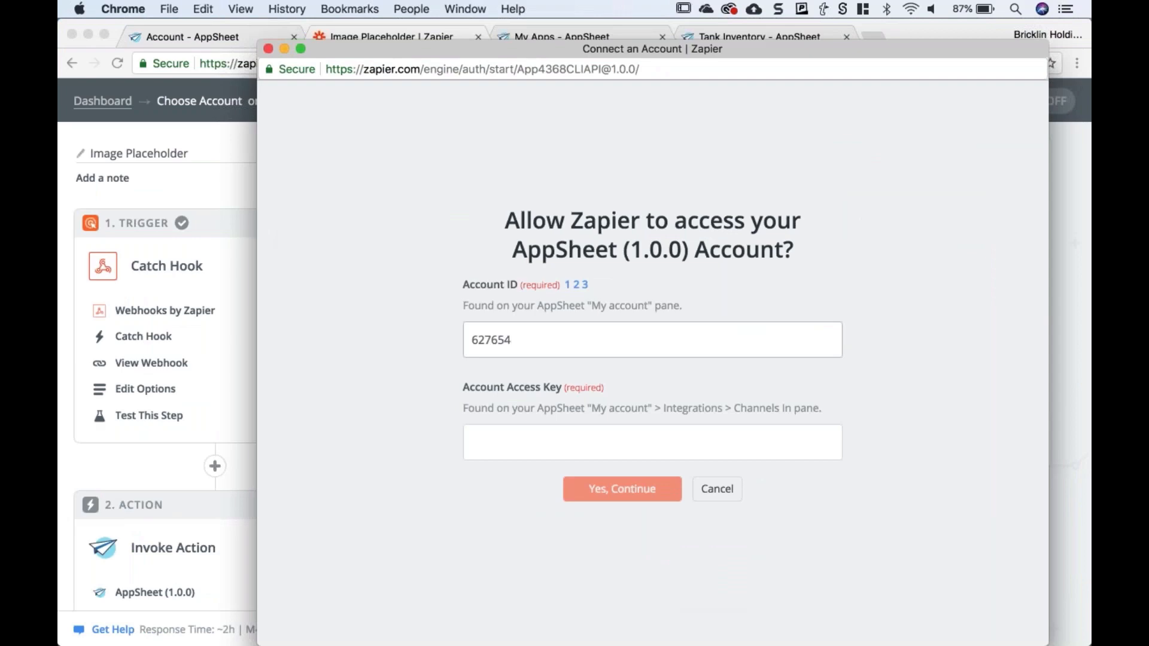
- Paste the Zapier inbound channel's access key into Account Access Key and submit the authorization
key("ctrl+Up")
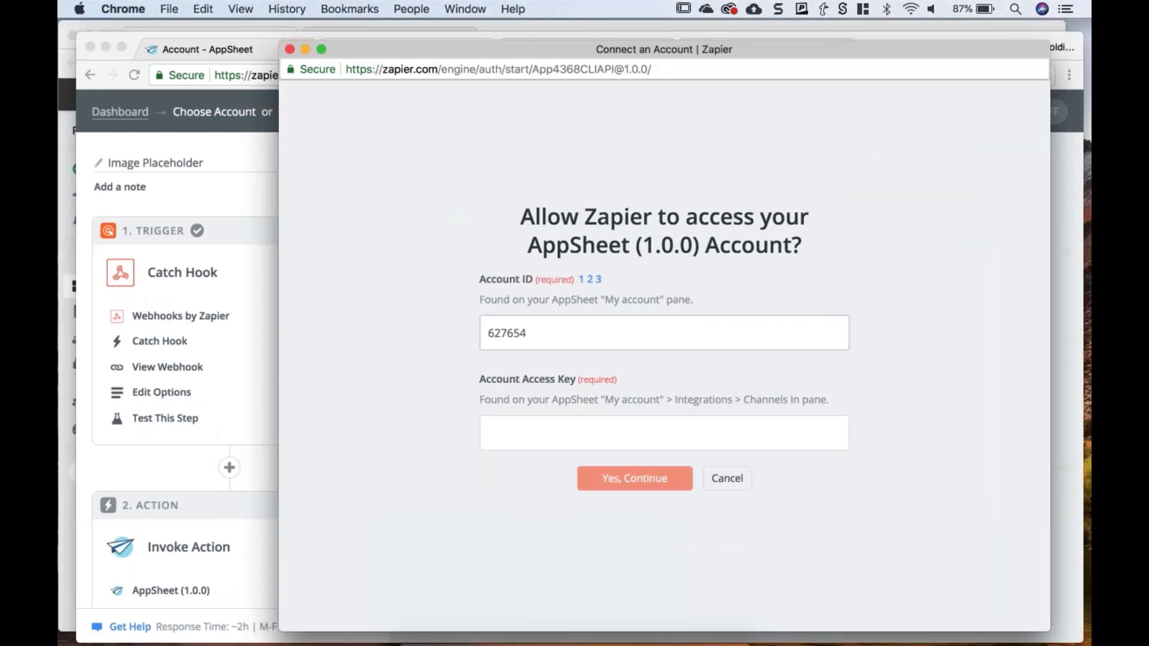
key("ctrl+Up")
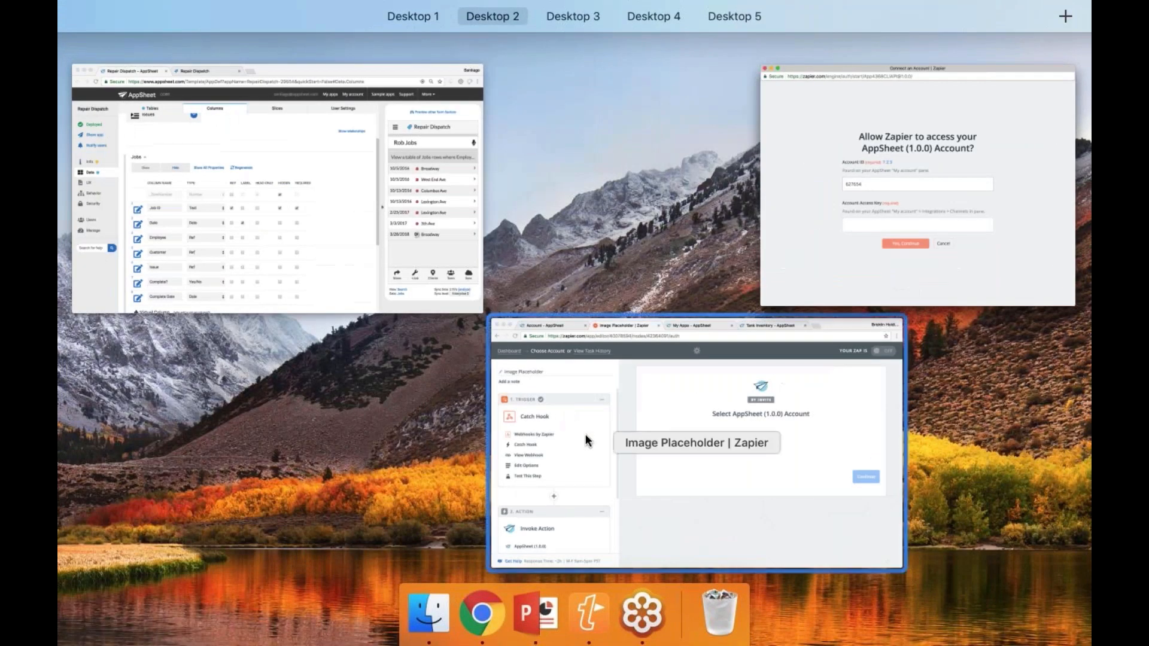
left_click(589, 441)
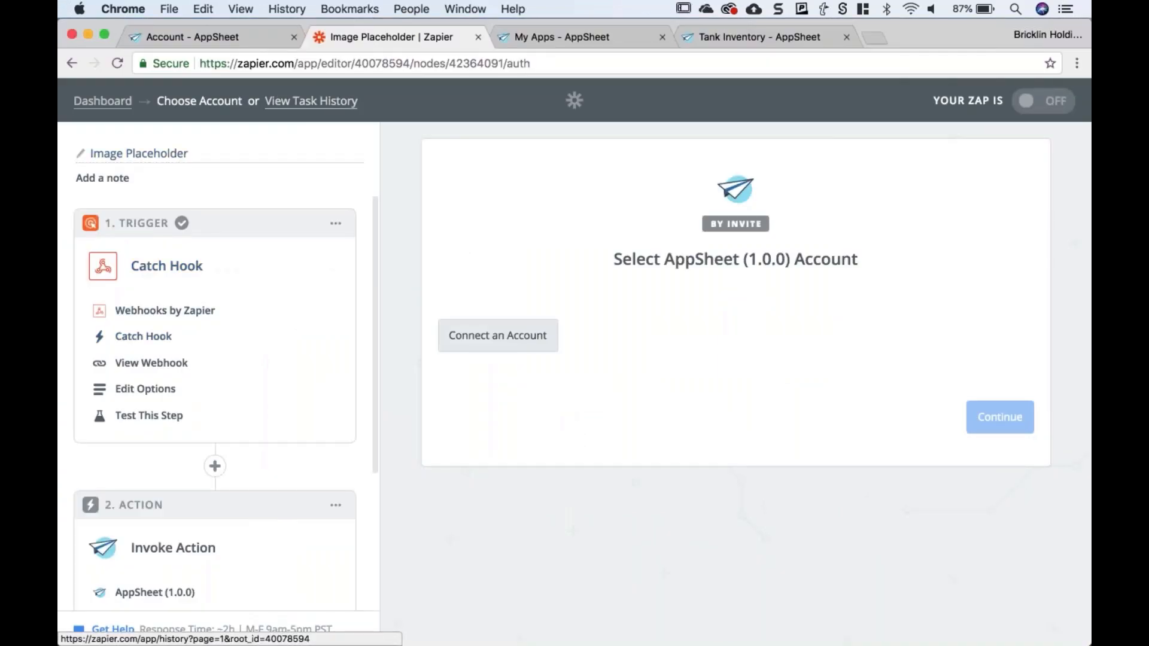
left_click(207, 36)
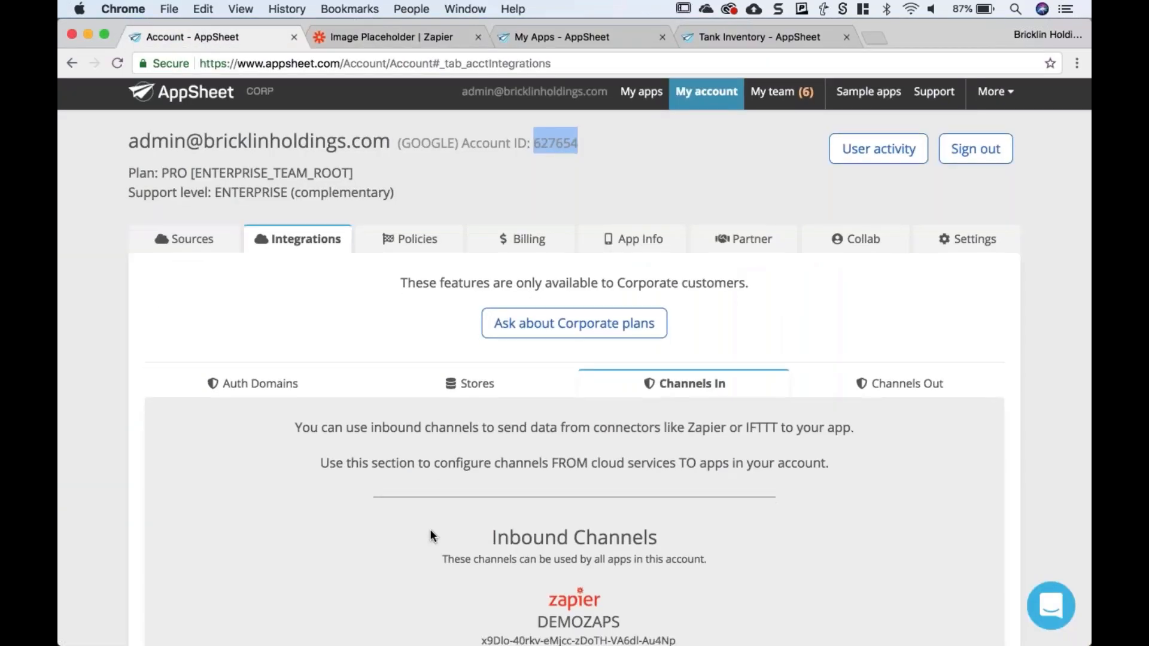
scroll(429, 529, "down", 3)
left_click_drag(481, 506, 674, 506)
key("super+c")
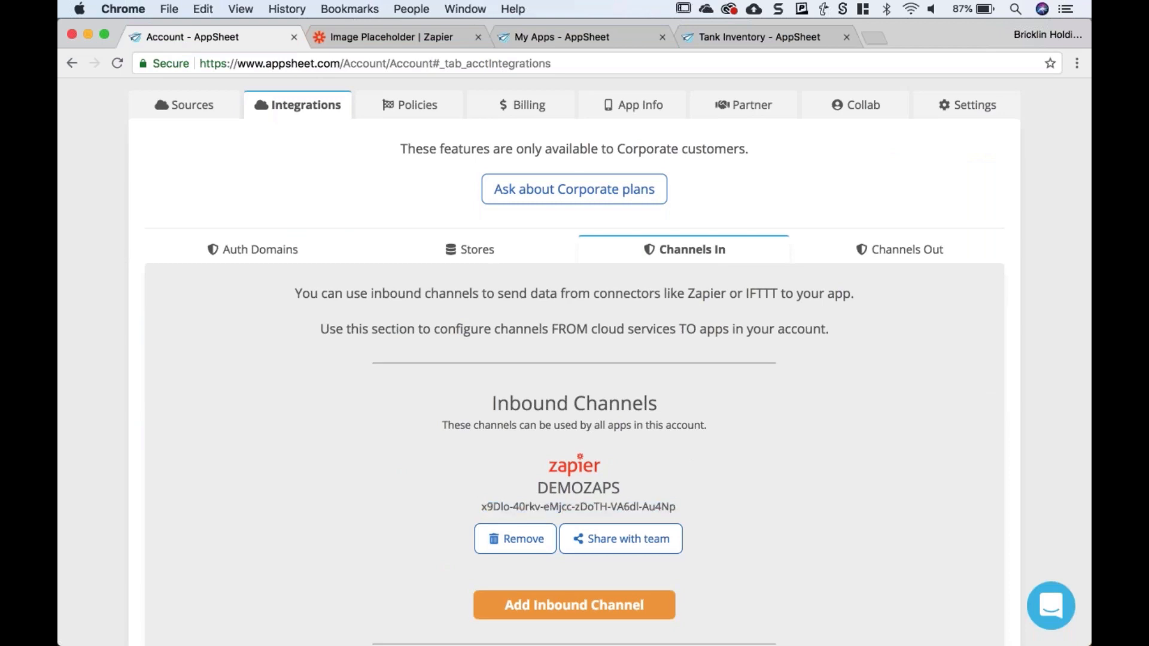
key("ctrl+Up")
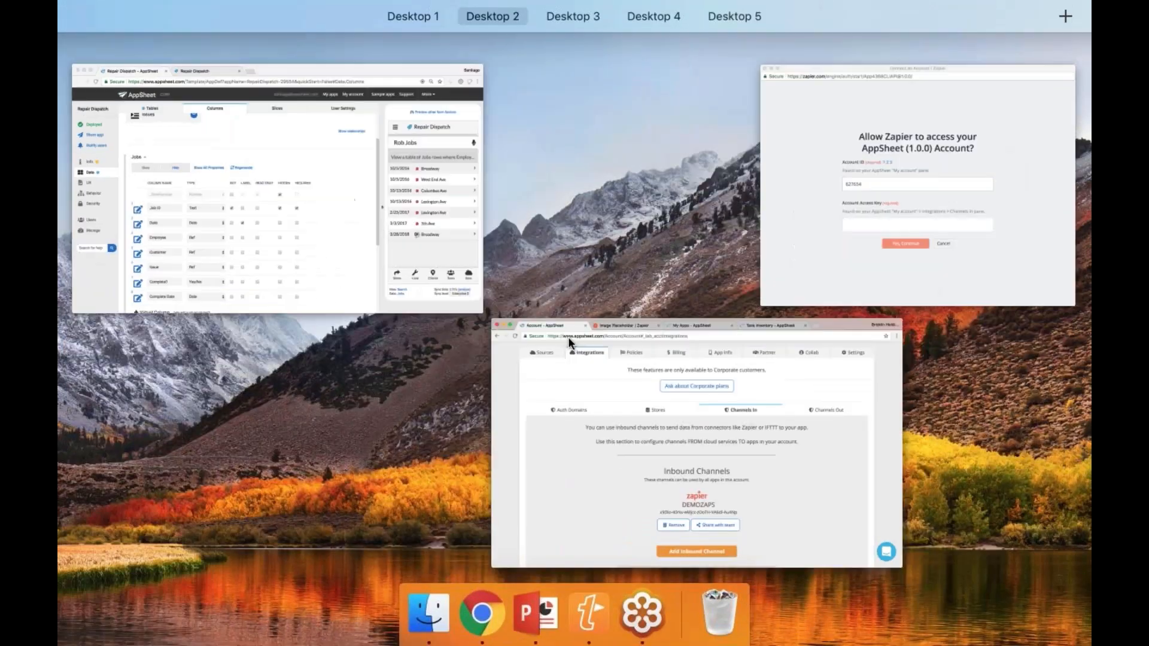
left_click(835, 198)
left_click(564, 429)
key("super+v")
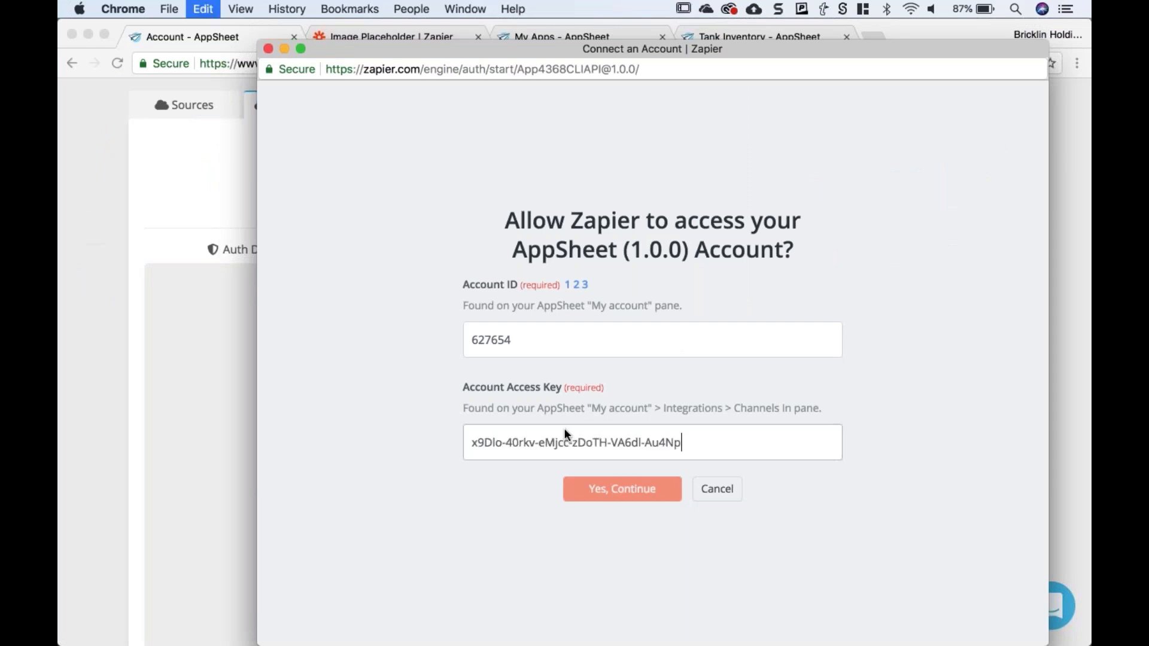
key("Return")
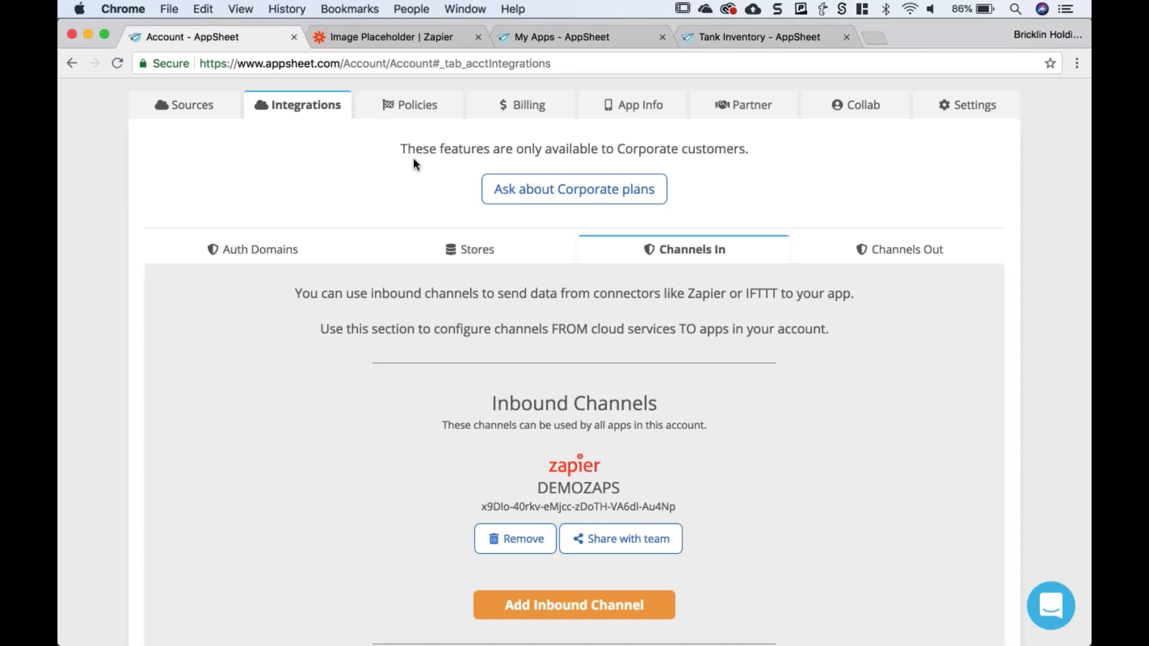
- Continue the AppSheet action with the DEMOZAPS account and dismiss the Sneak Peek popup
left_click(393, 37)
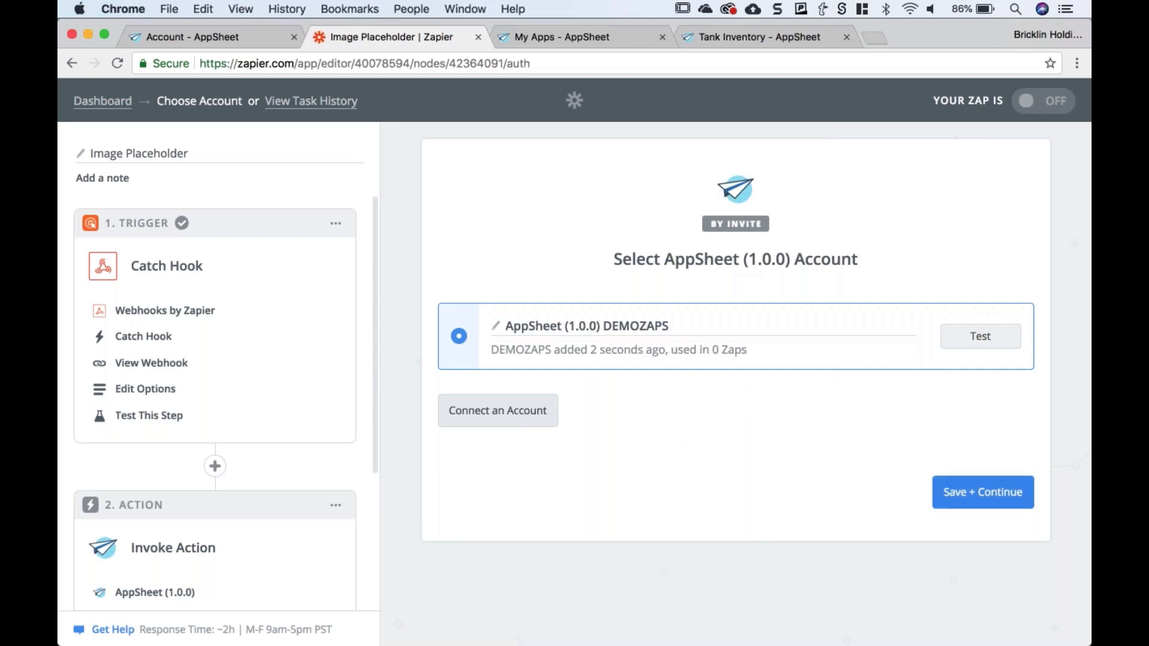
left_click(987, 499)
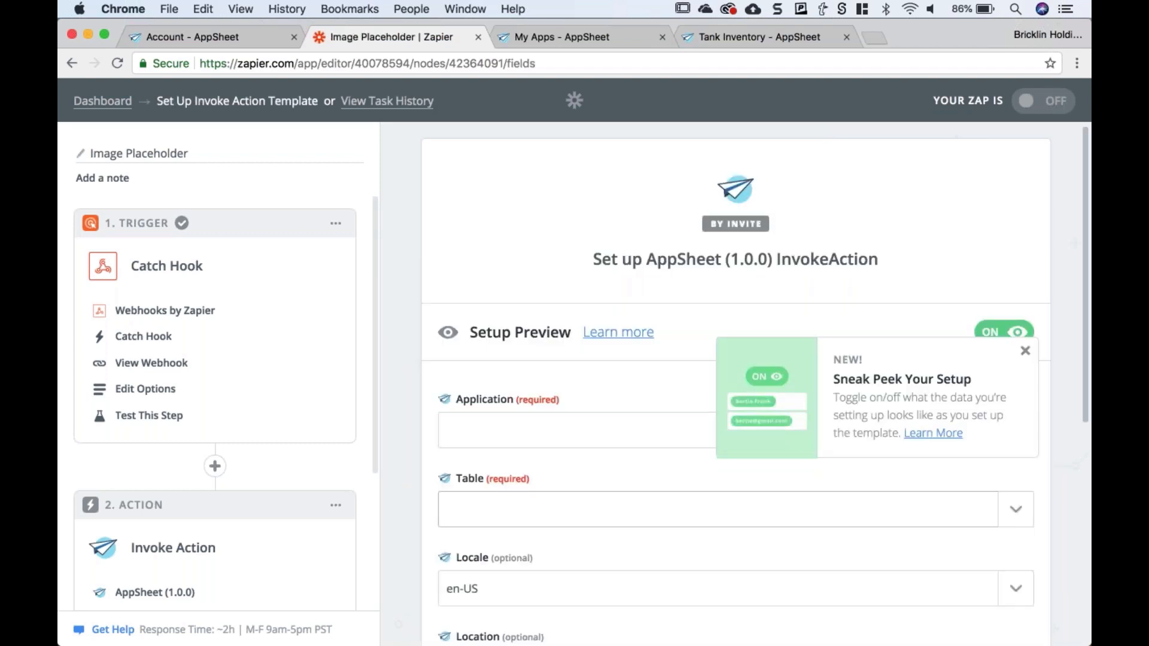
left_click(1025, 353)
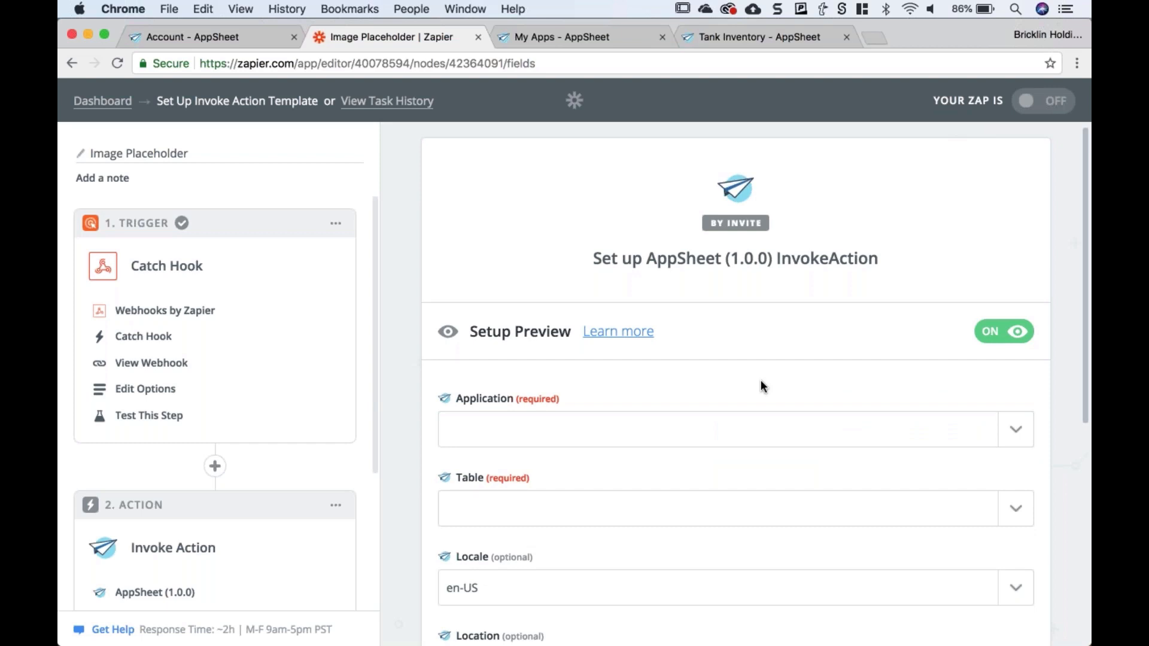
scroll(761, 383, "down", 2)
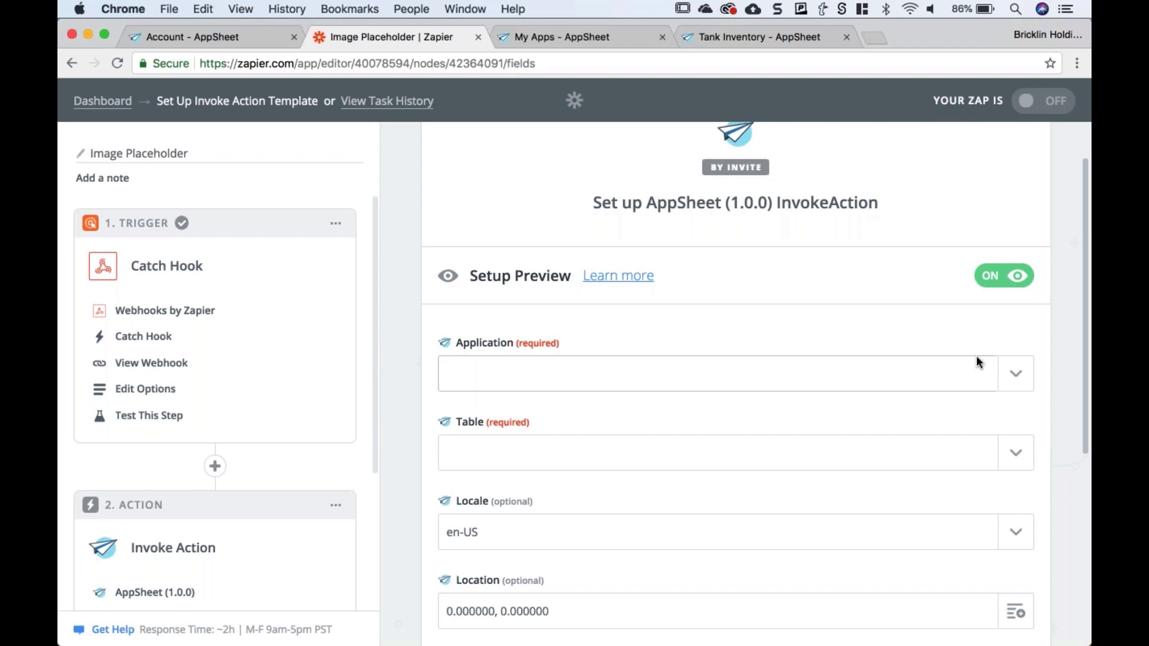
- Check the Application list, find it empty, and return to the Tank Inventory editor
left_click(1016, 385)
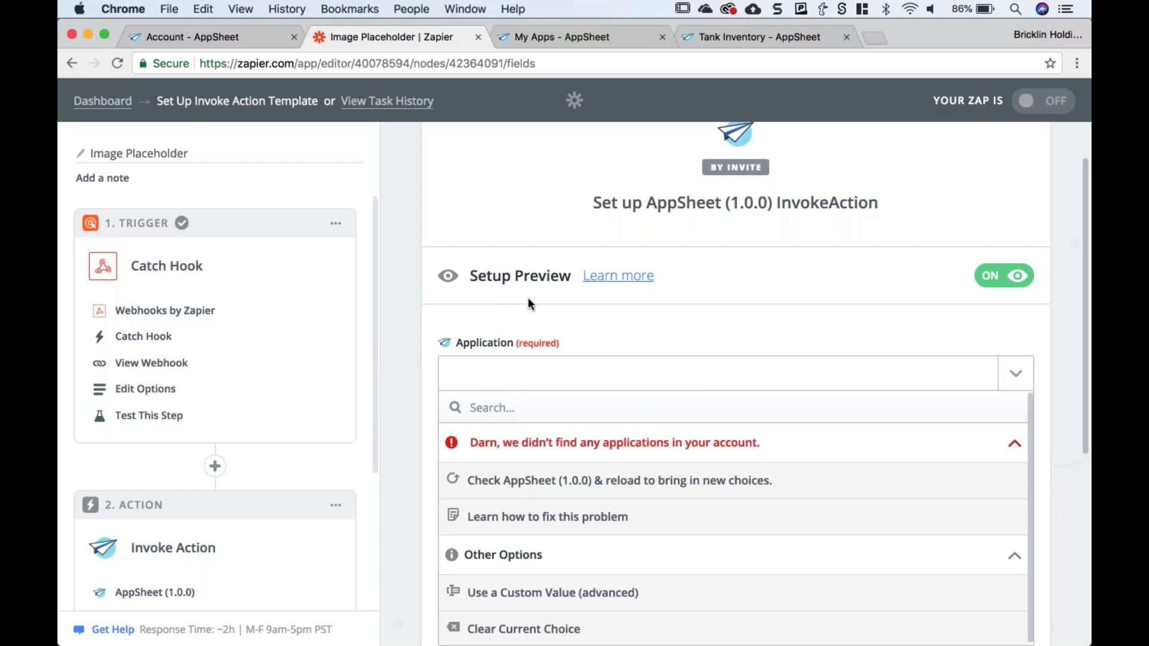
scroll(527, 304, "down", 1)
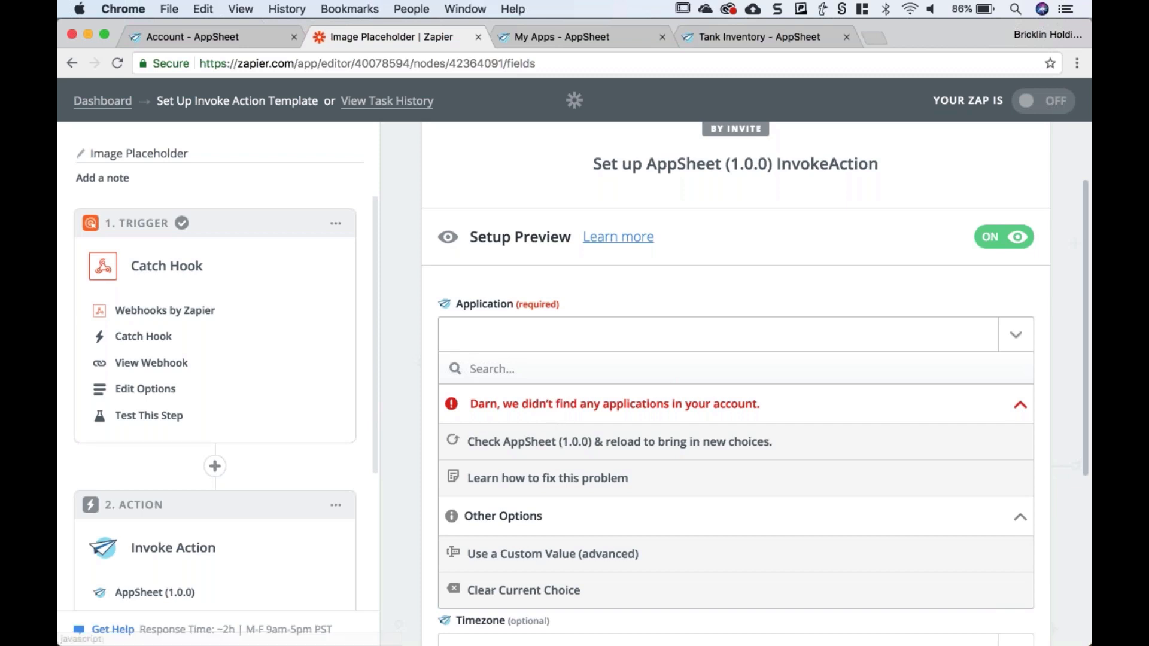
key("Escape")
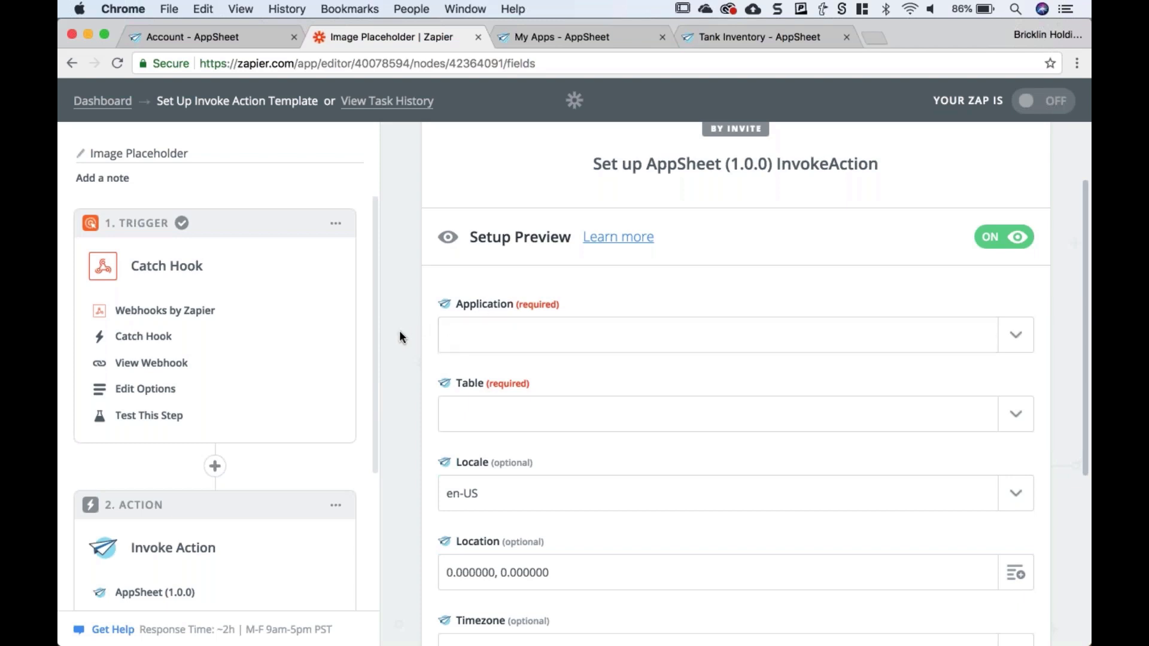
left_click(723, 40)
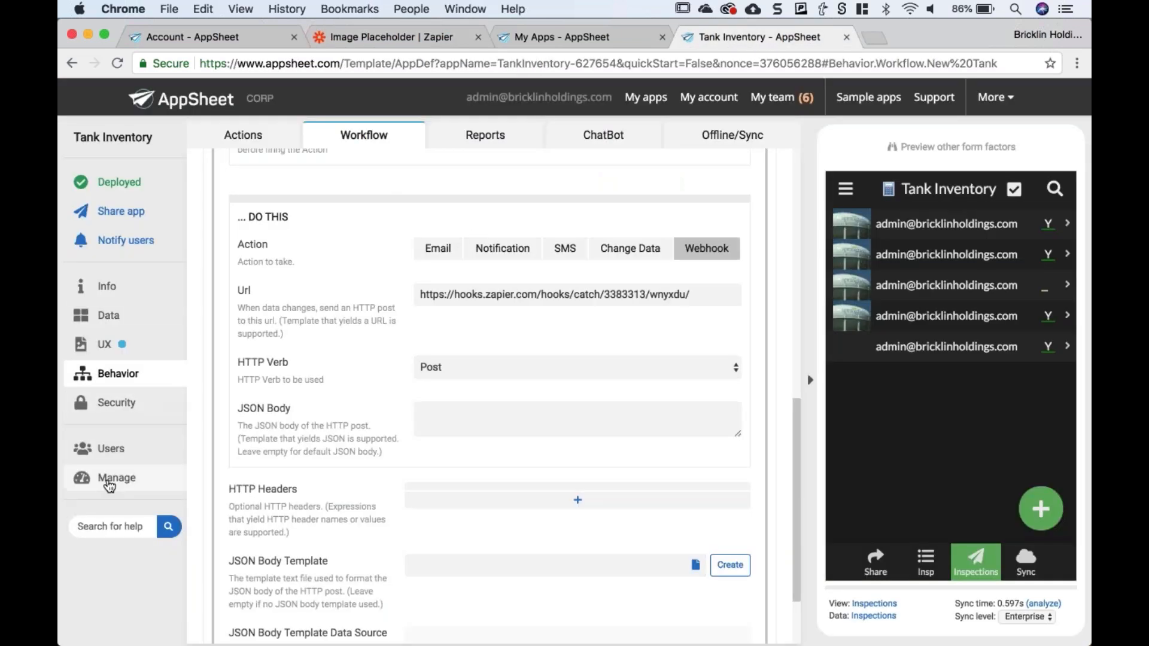
- Turn on 'IN: from cloud services' under Manage > Integrations and save the API settings
left_click(111, 478)
left_click(473, 137)
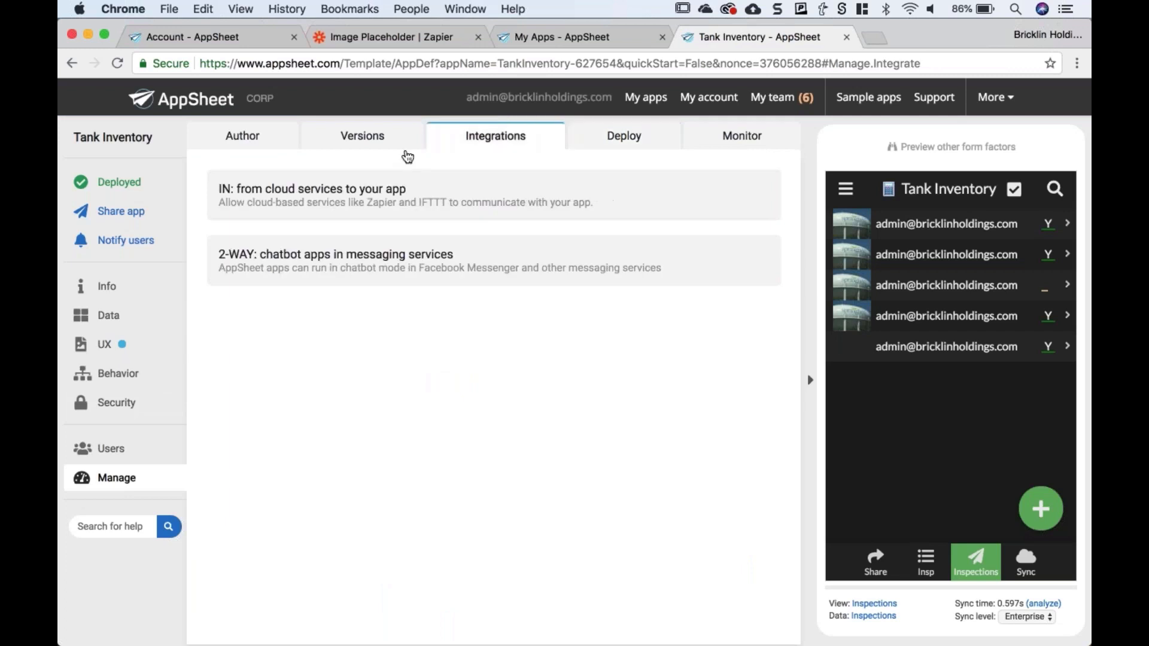
left_click(226, 201)
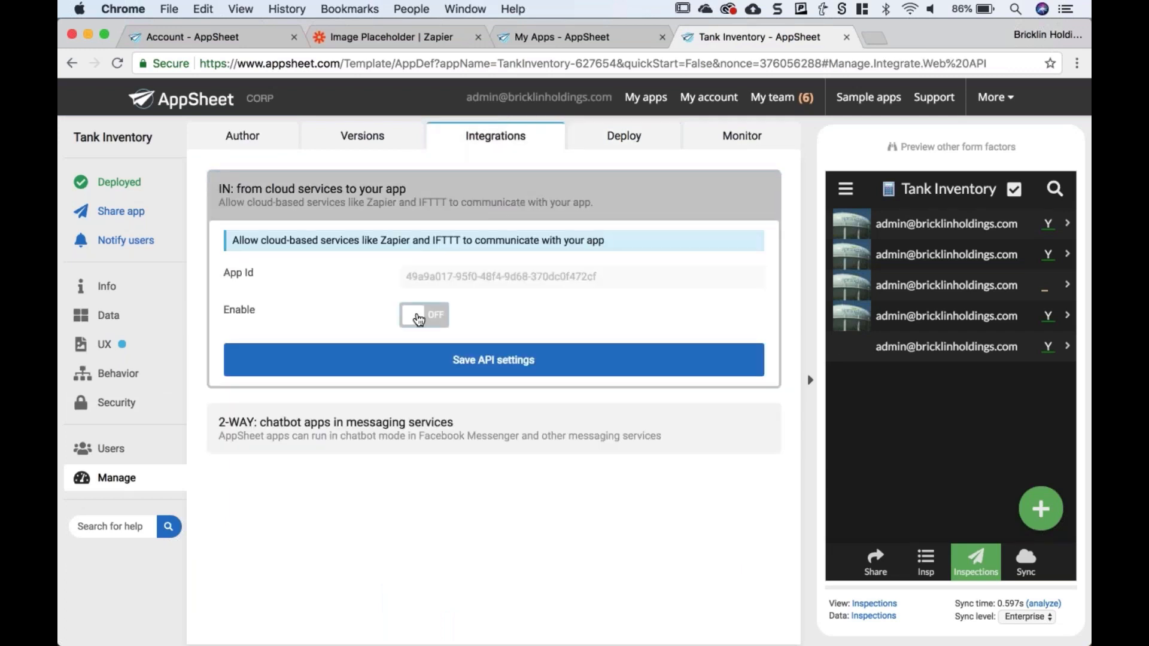
left_click(419, 314)
left_click(484, 495)
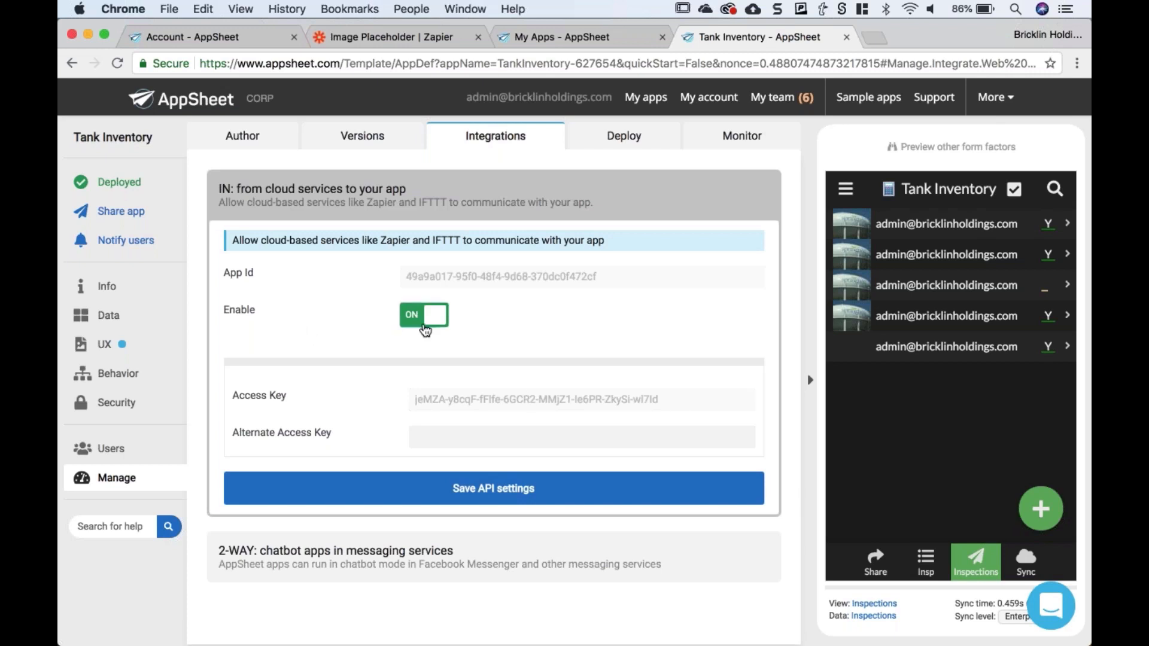
left_click(387, 37)
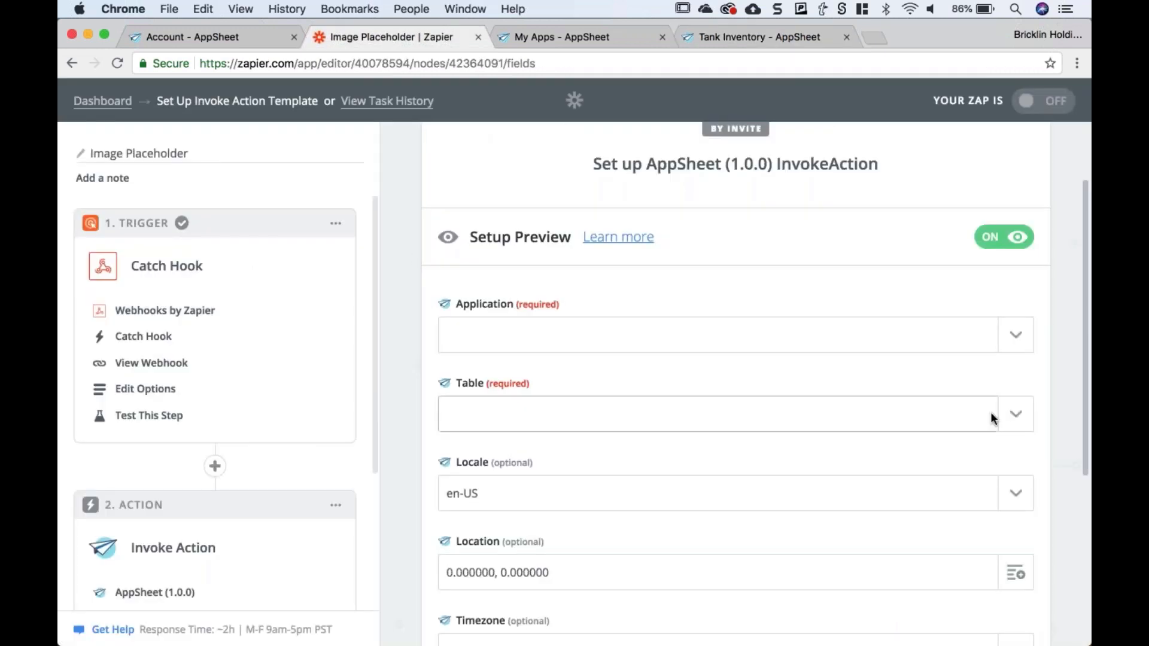
- Reload AppSheet apps, then choose the Tank Inventory application and its Inspections table
left_click(1020, 339)
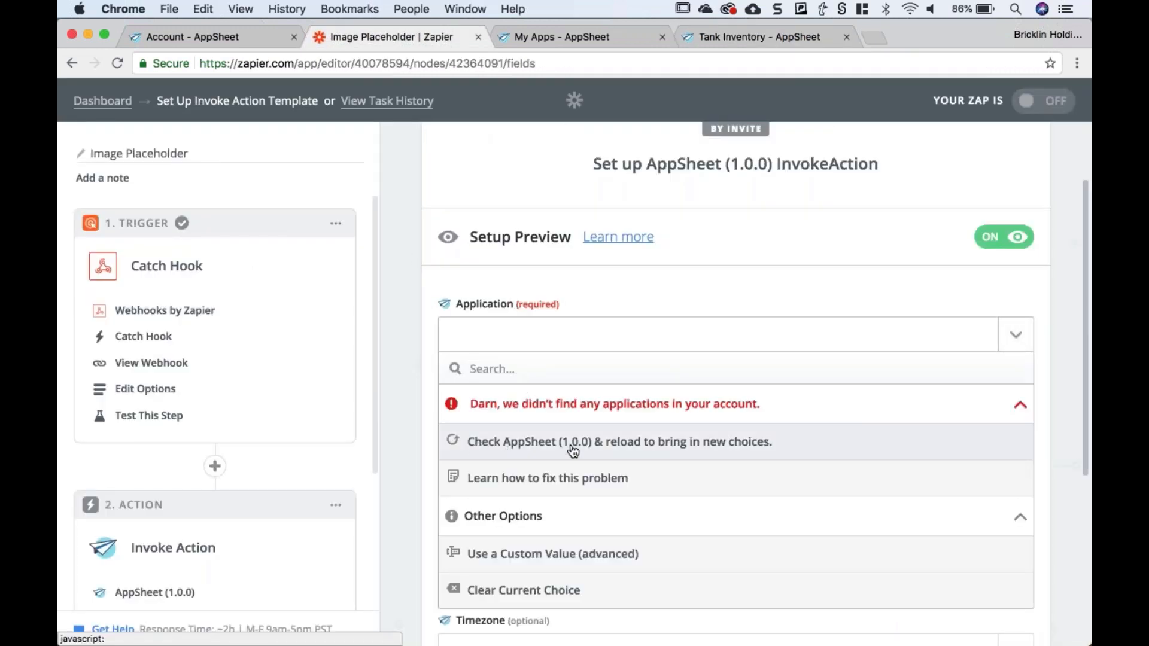
left_click(485, 443)
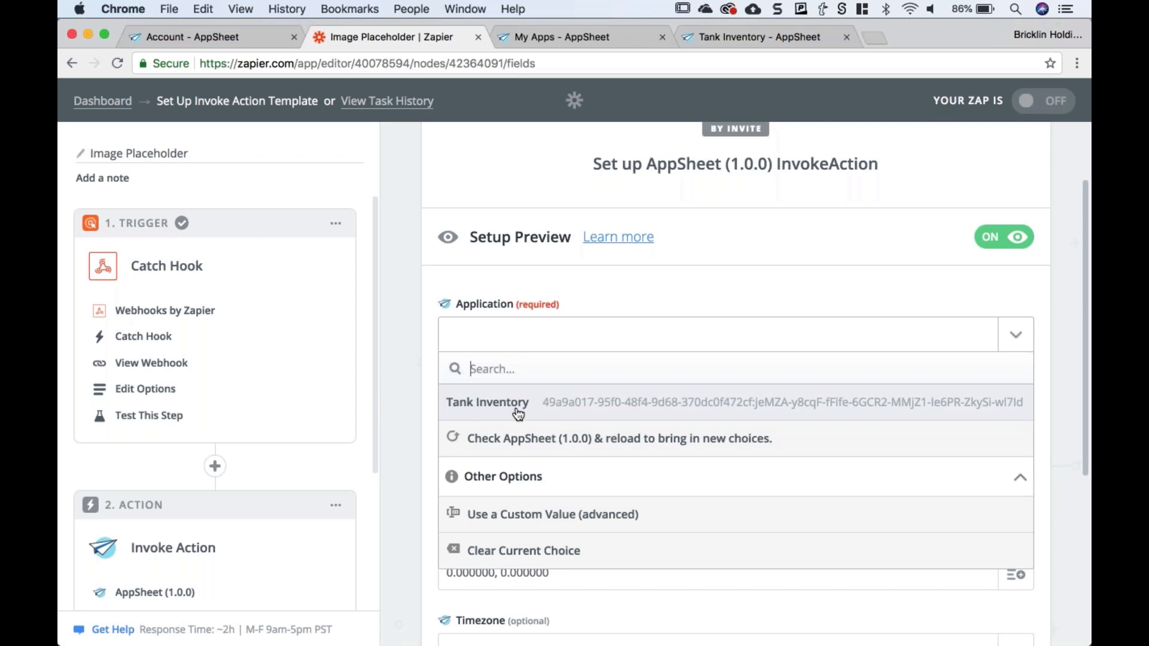
left_click(510, 412)
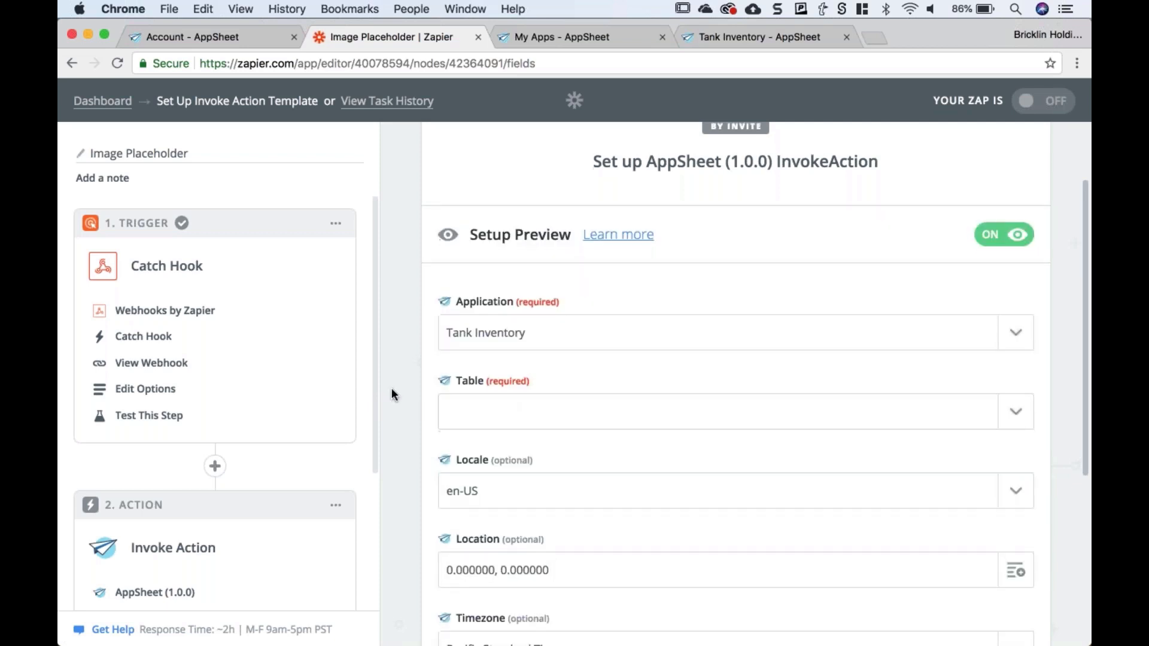
scroll(392, 394, "down", 2)
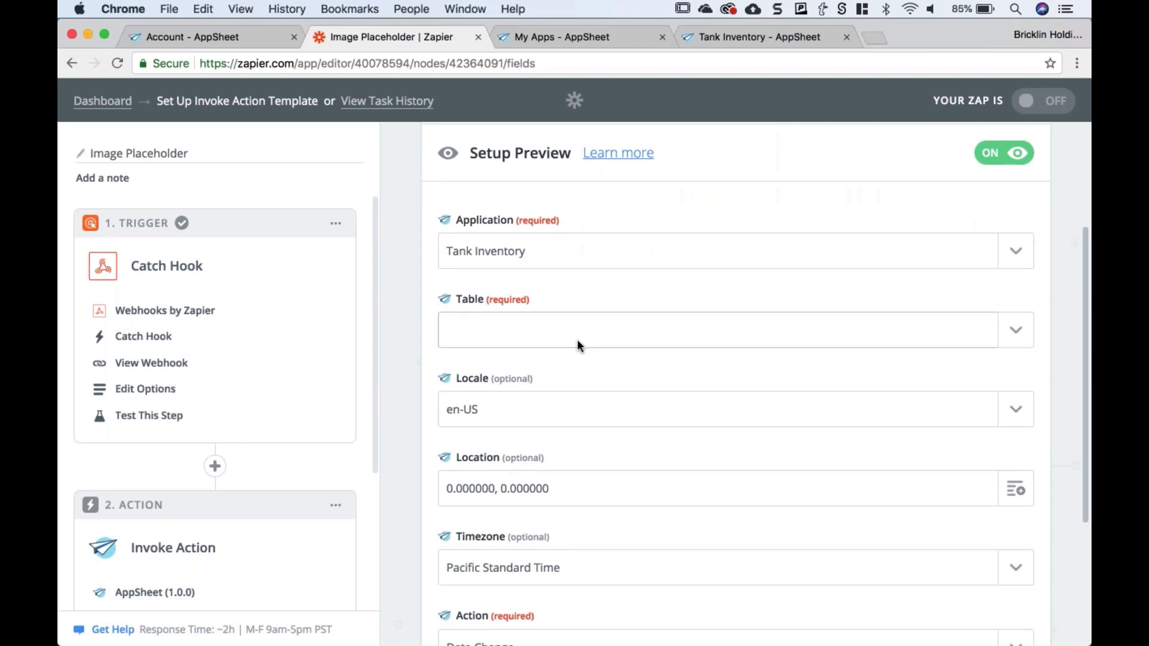
left_click(620, 333)
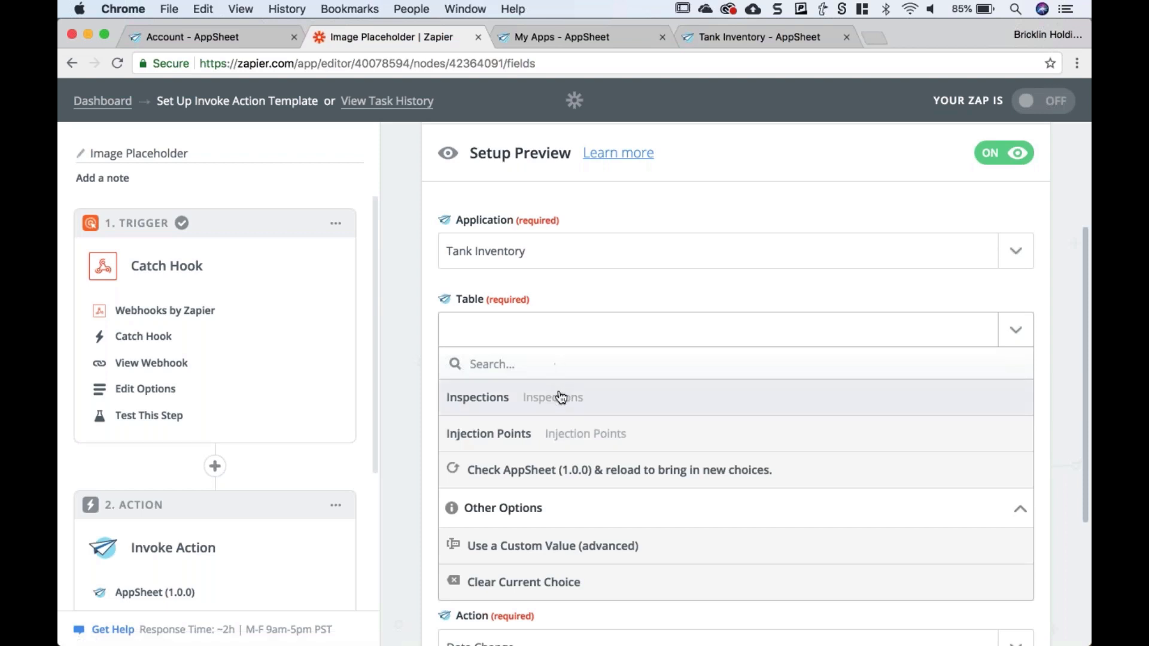
left_click(499, 409)
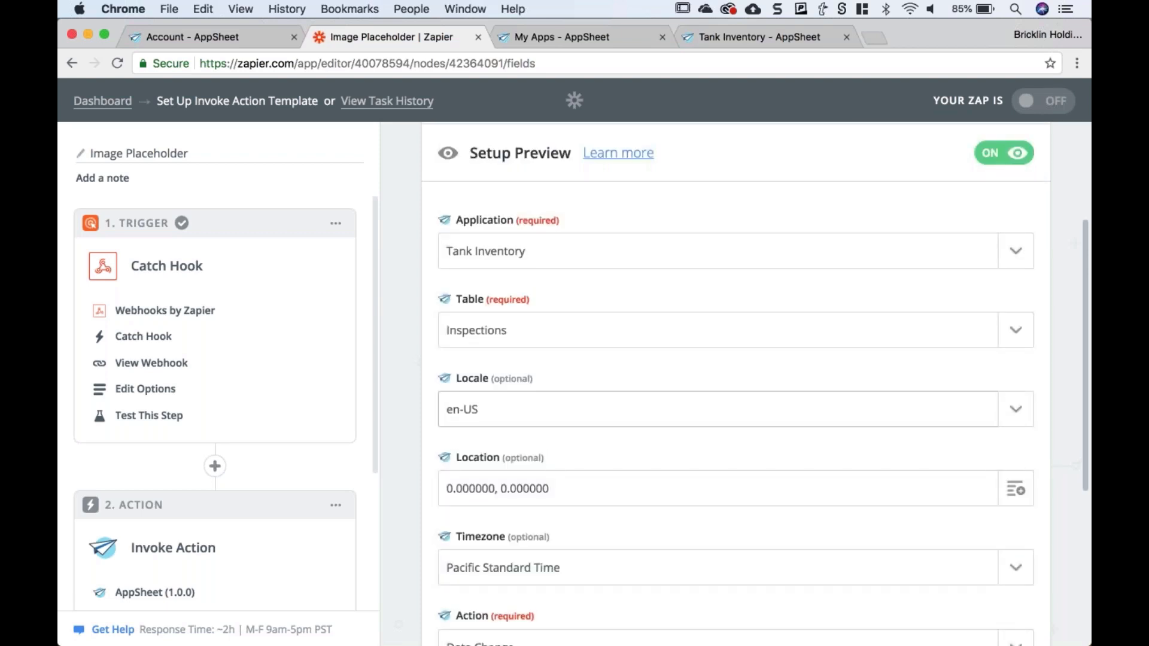
scroll(400, 392, "down", 3)
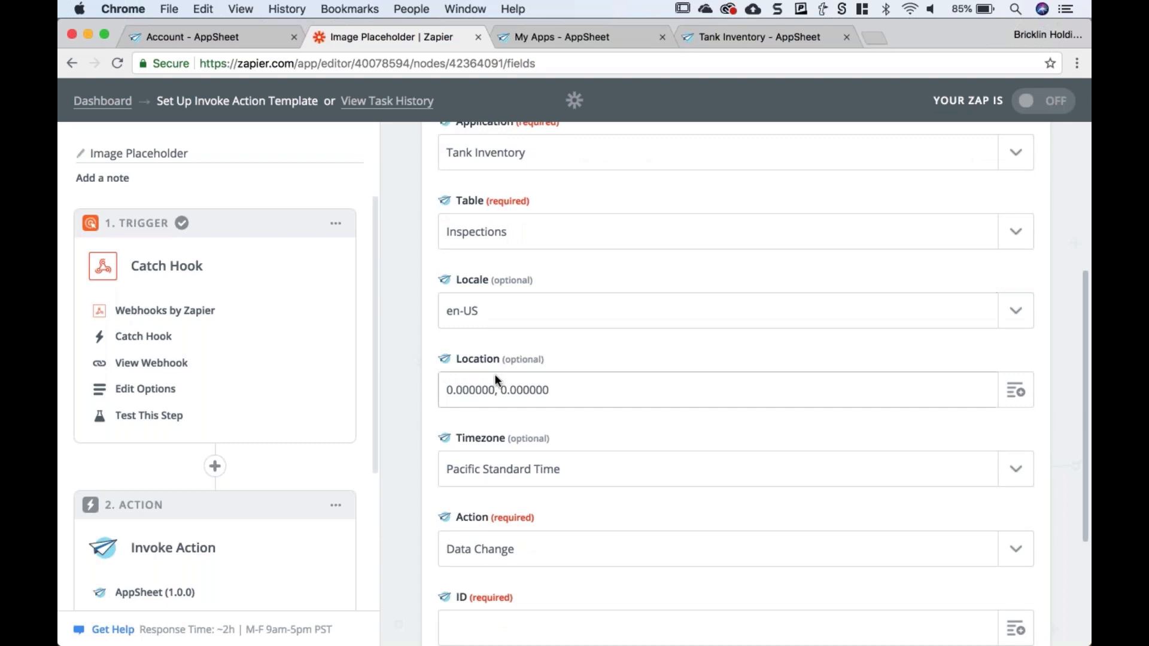
scroll(486, 474, "down", 1)
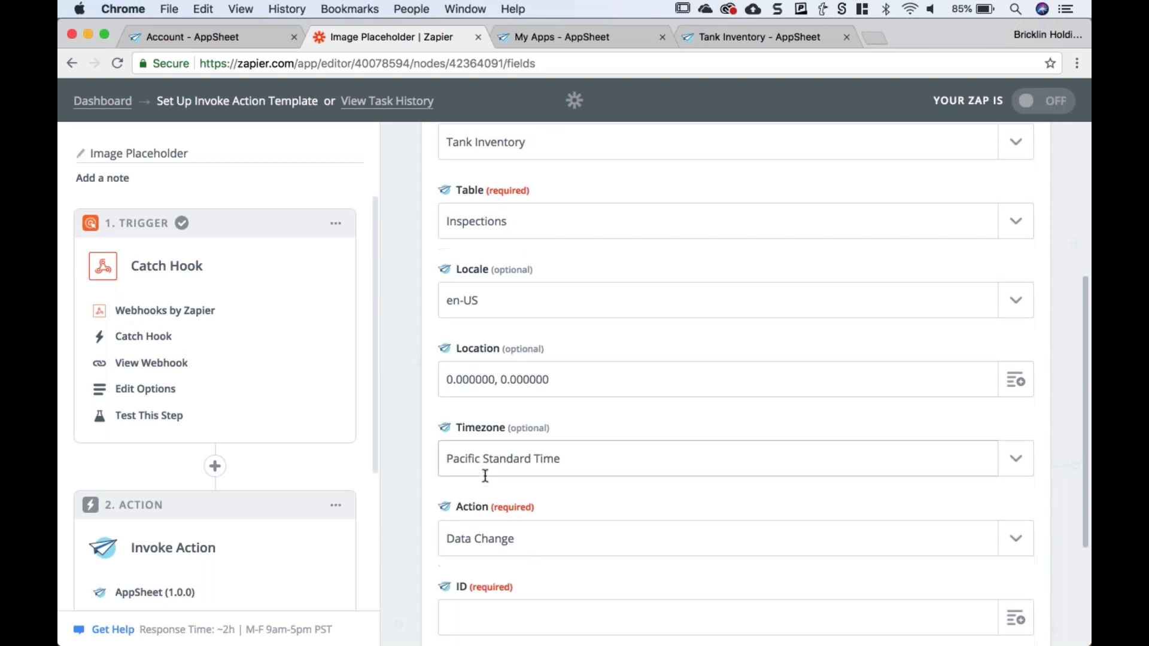
scroll(485, 474, "down", 3)
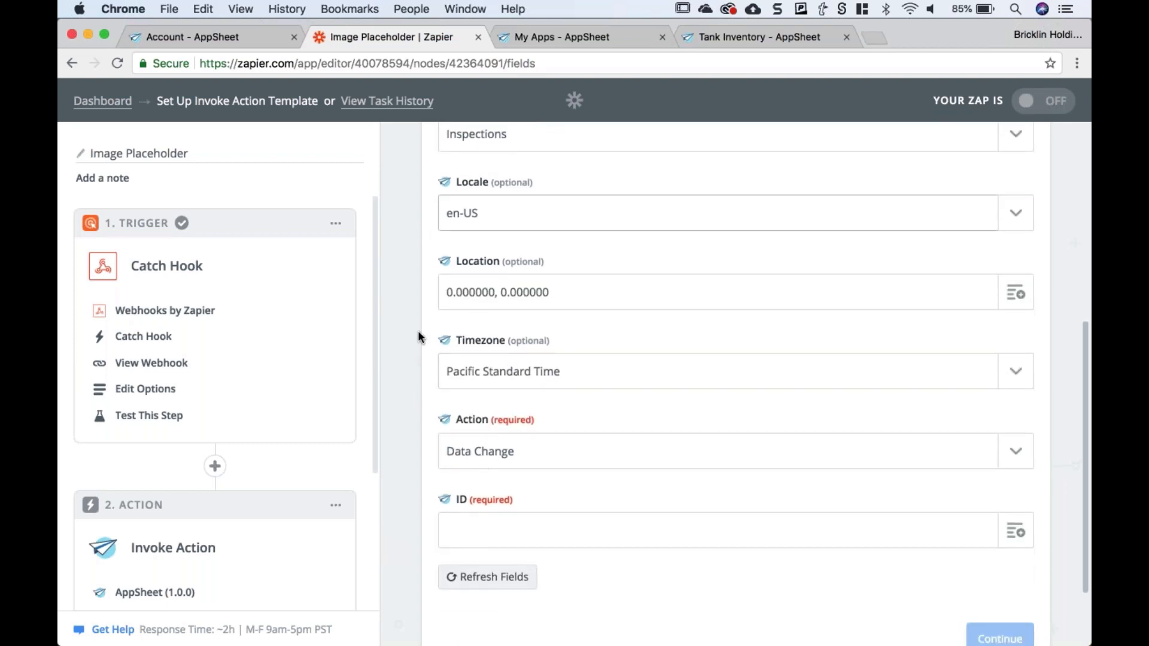
scroll(413, 350, "down", 1)
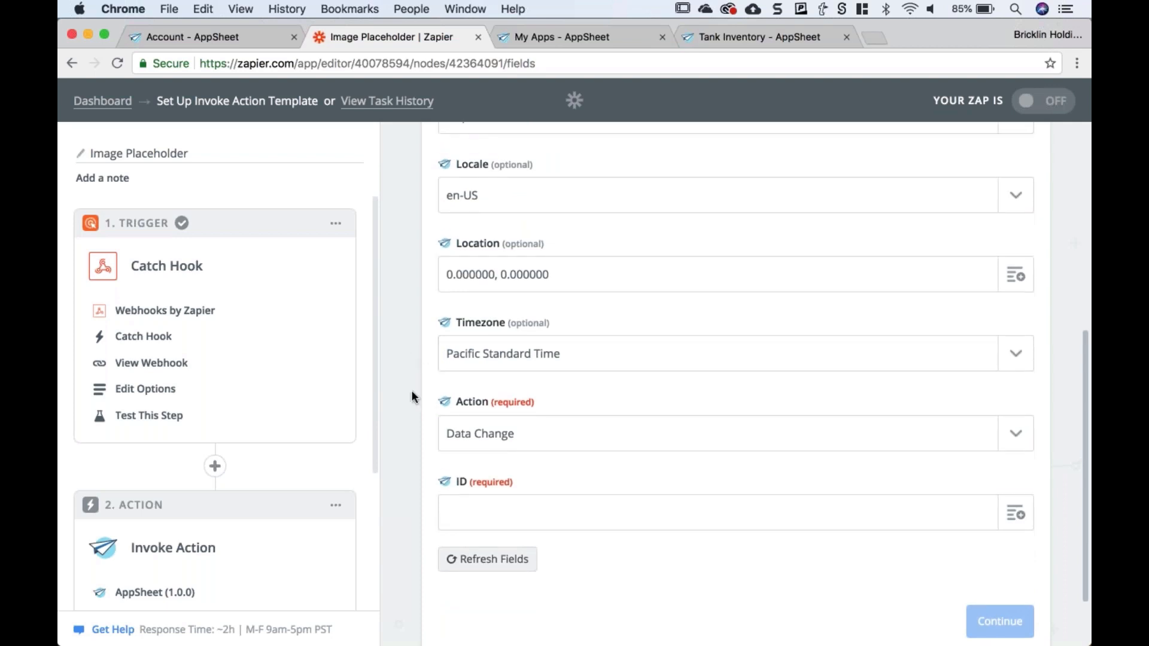
- Set the Invoke Action step to use the Placeholder Image action
left_click(533, 431)
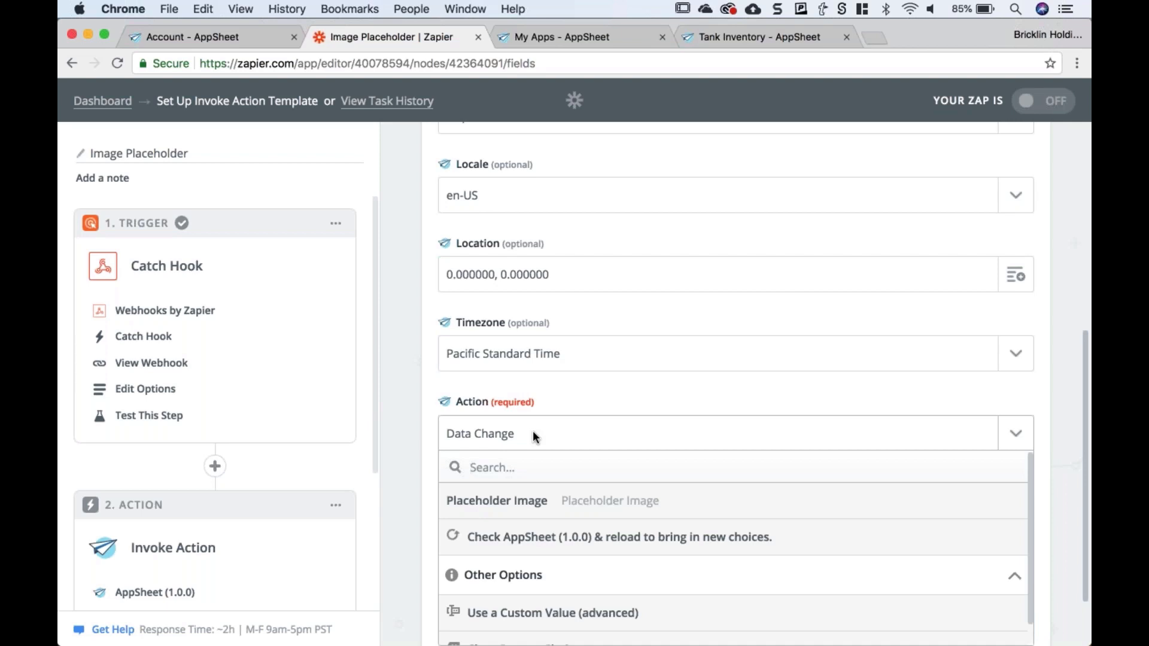
left_click(493, 510)
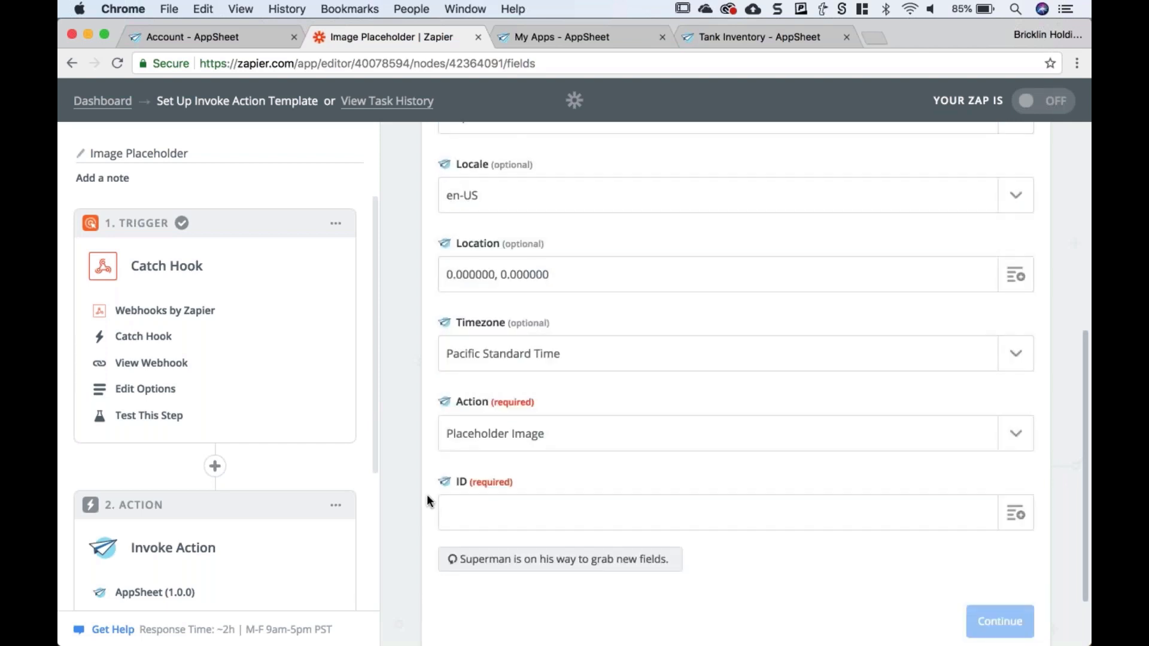
scroll(428, 500, "down", 3)
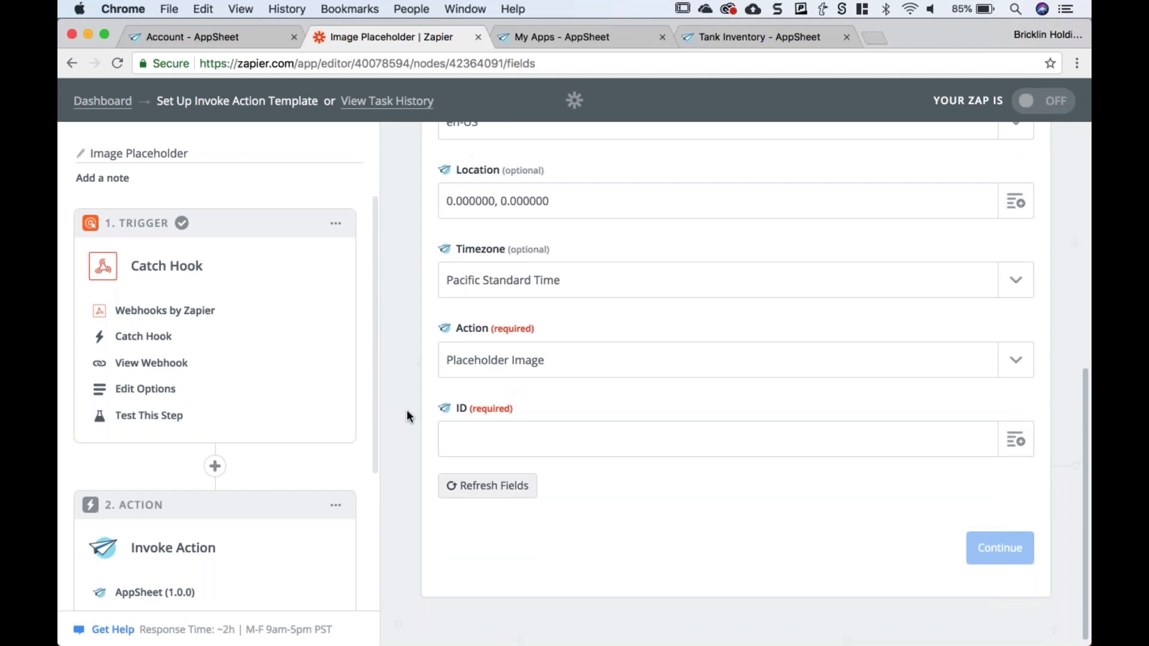
- Map the ID field to the Catch Hook trigger's Data ID (aF8yL026)
left_click(496, 432)
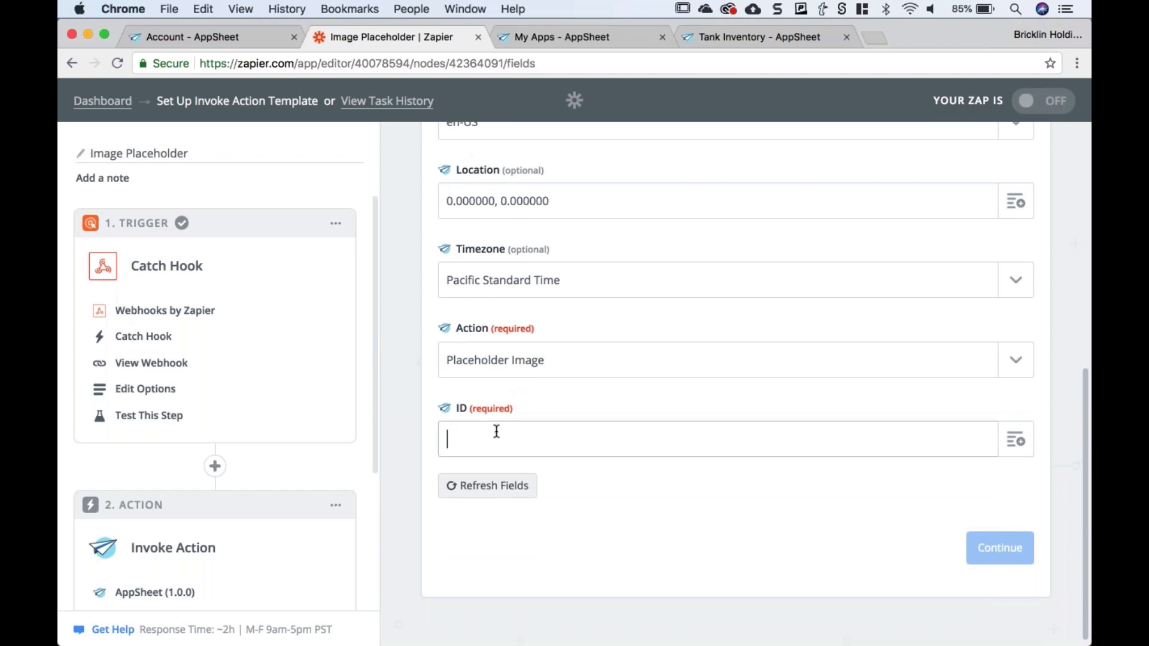
left_click(1015, 440)
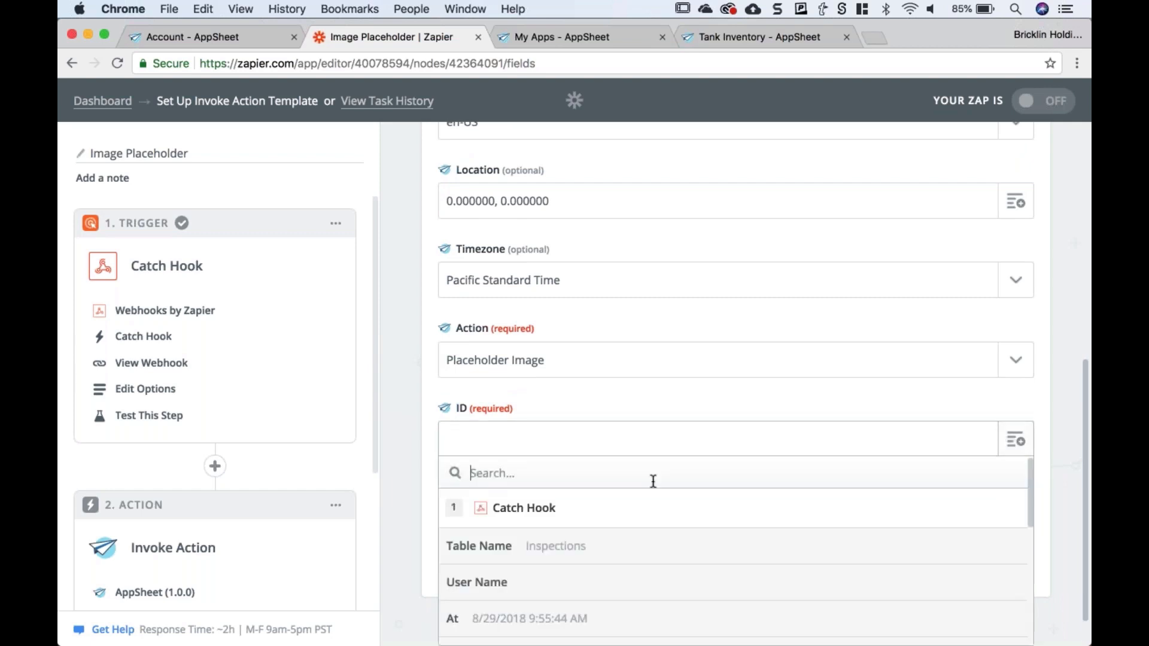
scroll(521, 511, "down", 2)
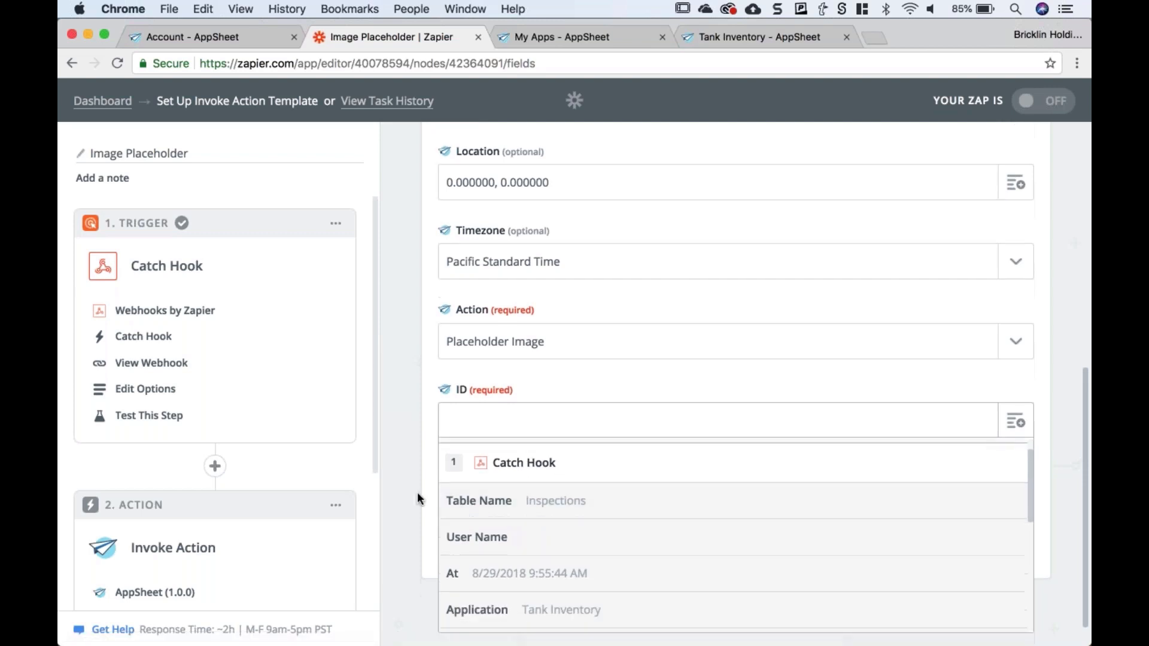
scroll(418, 492, "down", 3)
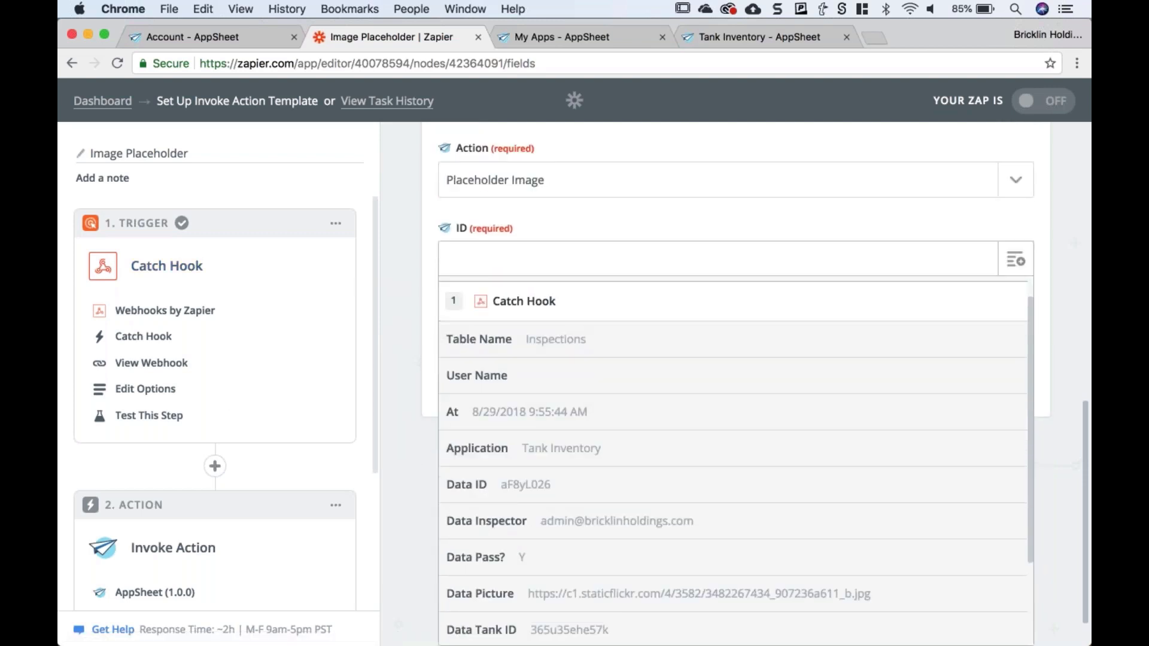
scroll(521, 399, "up", 1)
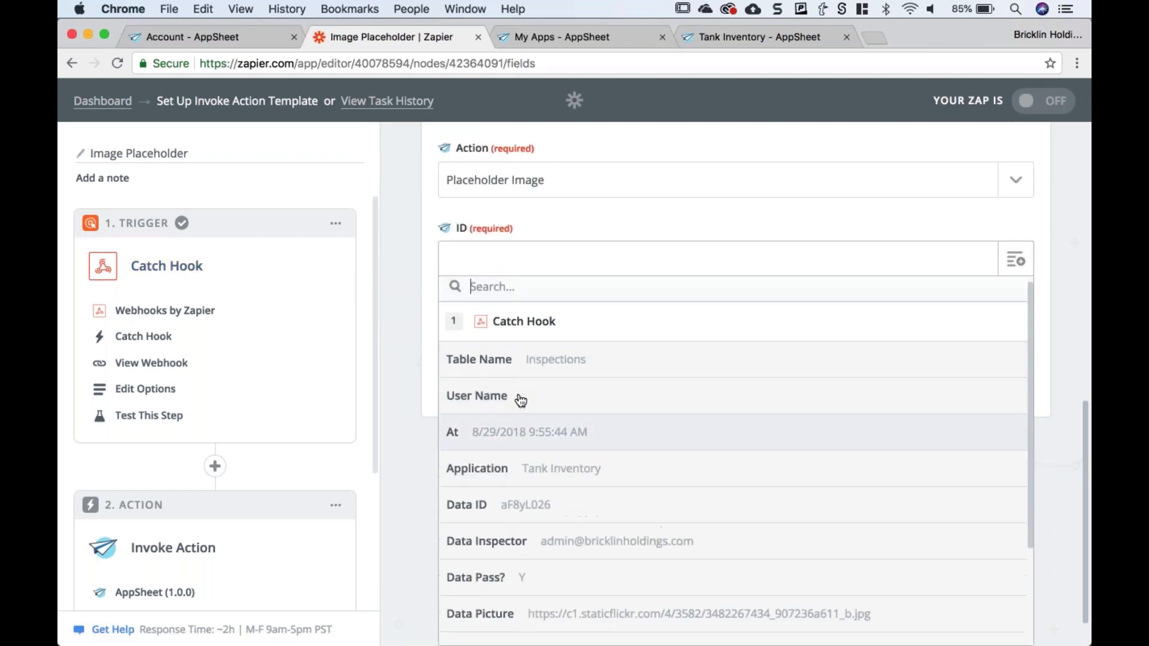
scroll(526, 472, "down", 2)
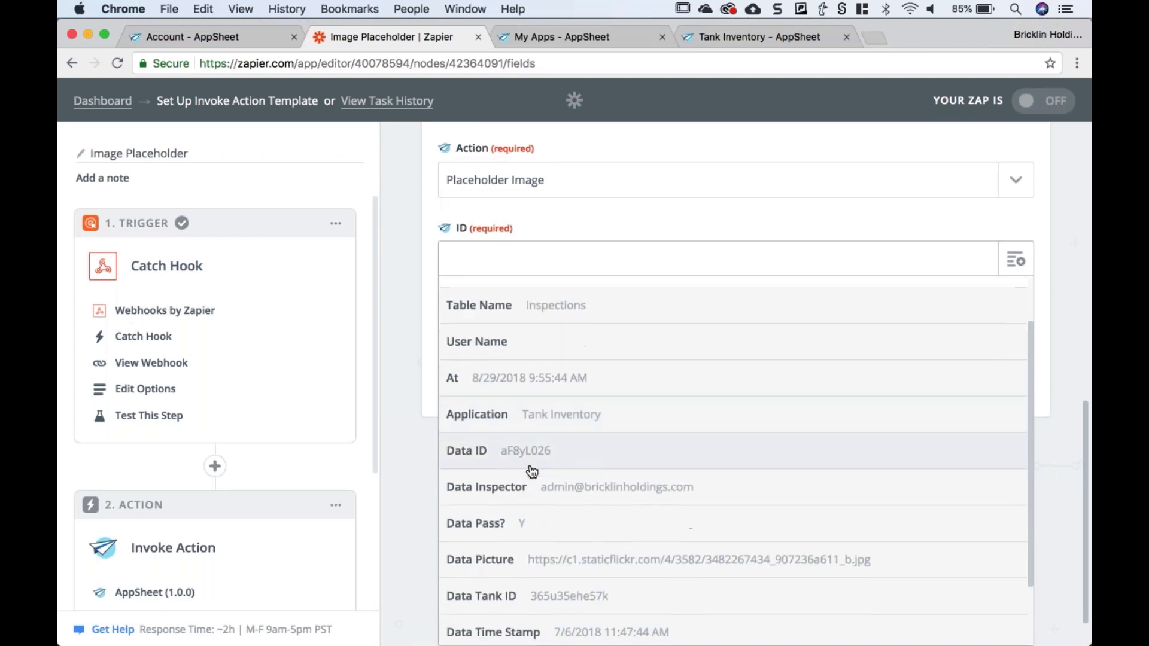
scroll(531, 469, "down", 2)
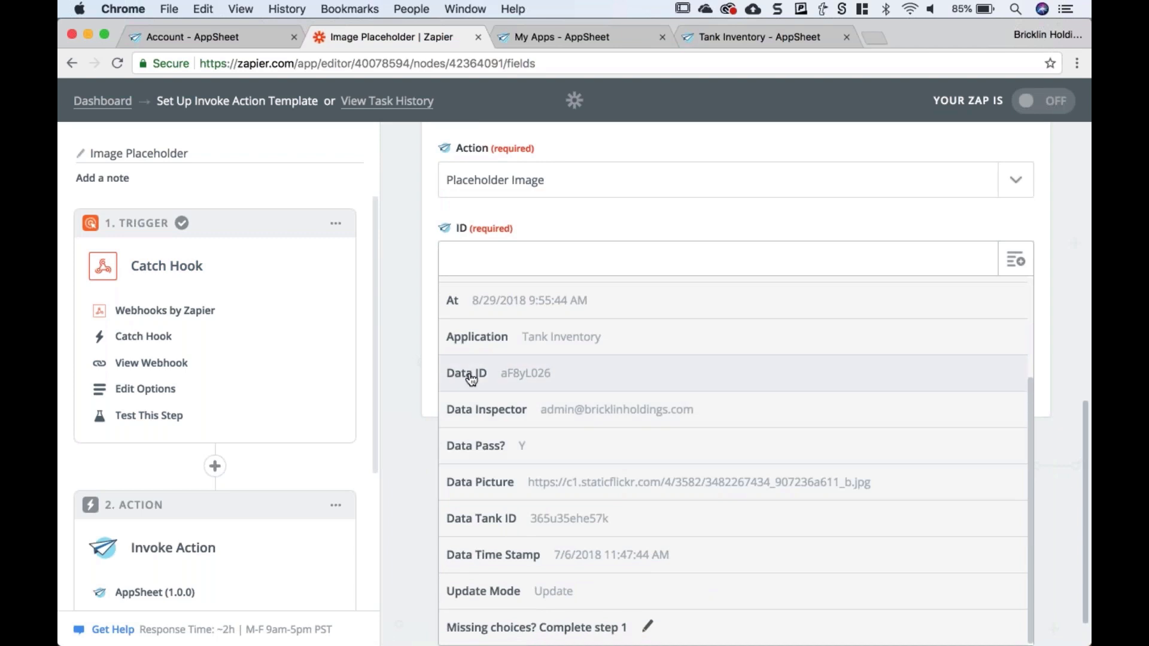
left_click(494, 376)
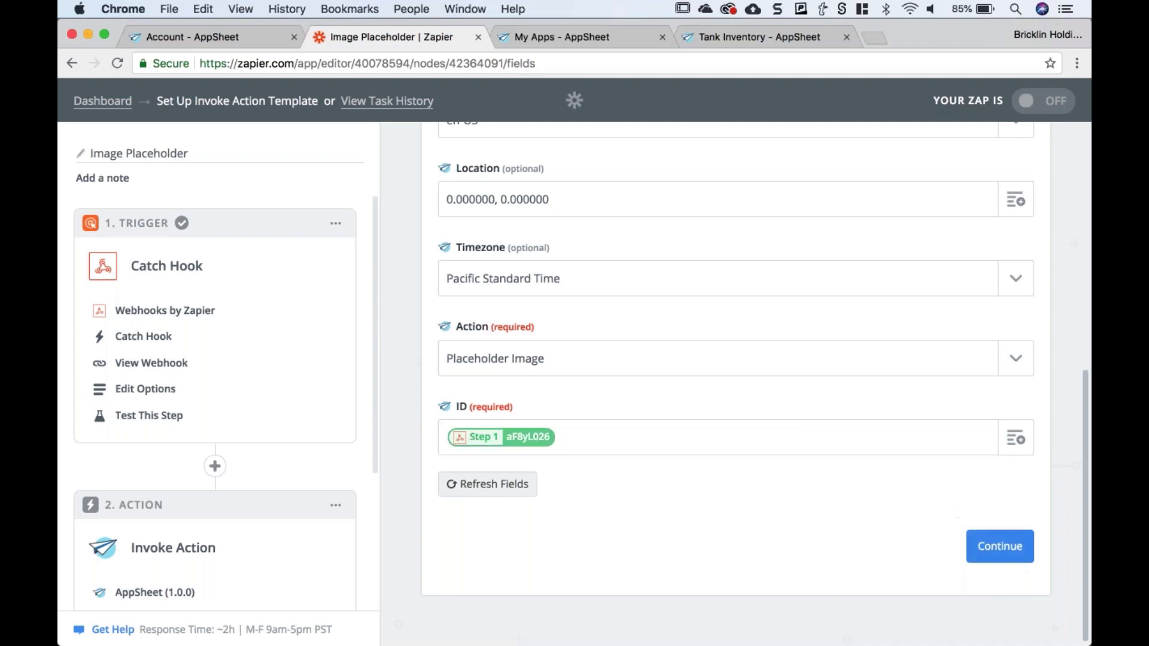
- Save the action fields and review the test sample for the Placeholder Image action
left_click(999, 546)
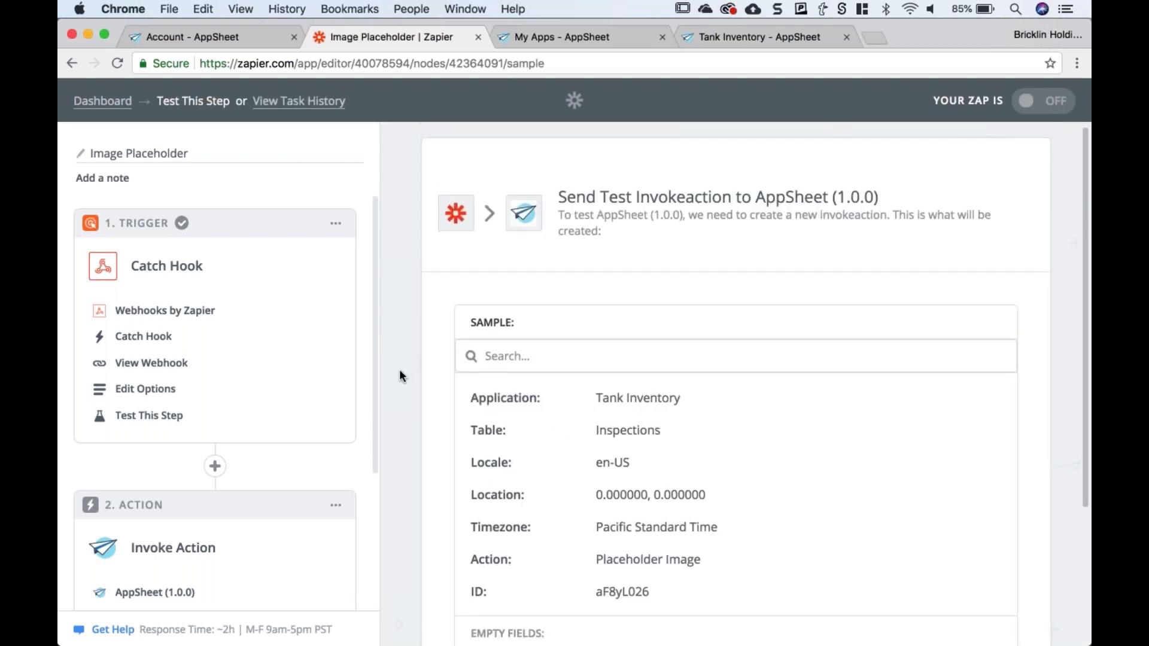
scroll(400, 371, "down", 1)
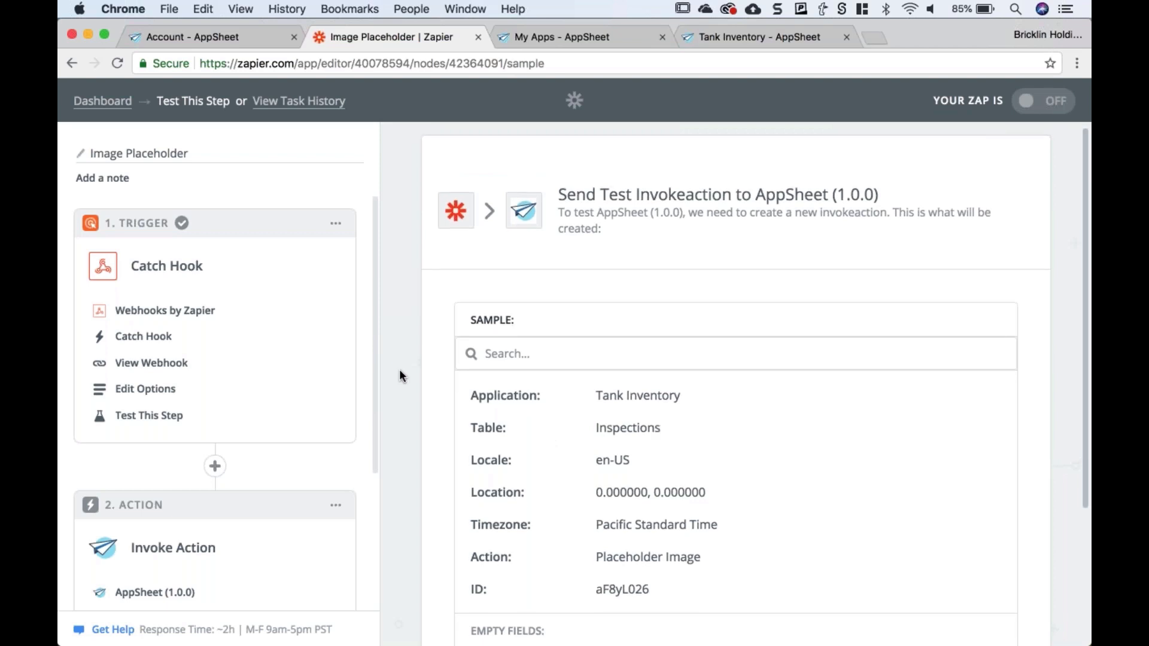
scroll(400, 376, "down", 3)
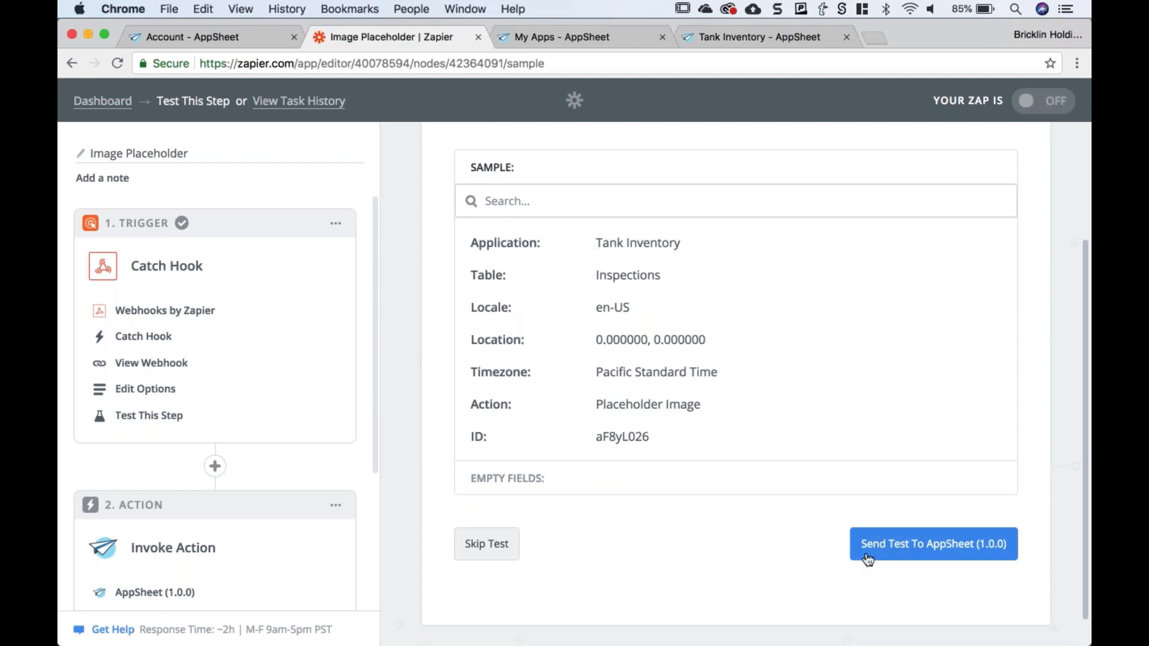
scroll(868, 560, "up", 3)
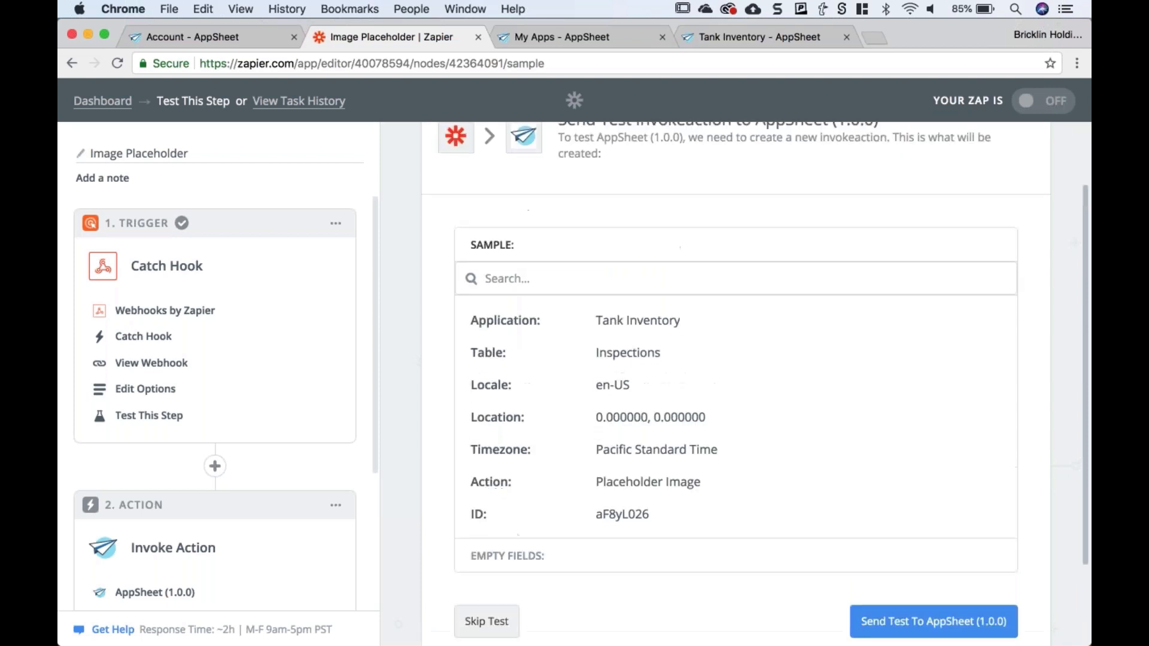
scroll(885, 563, "down", 2)
- Send the test to AppSheet and confirm it returns Success true with BackendVersion 5.1
left_click(885, 563)
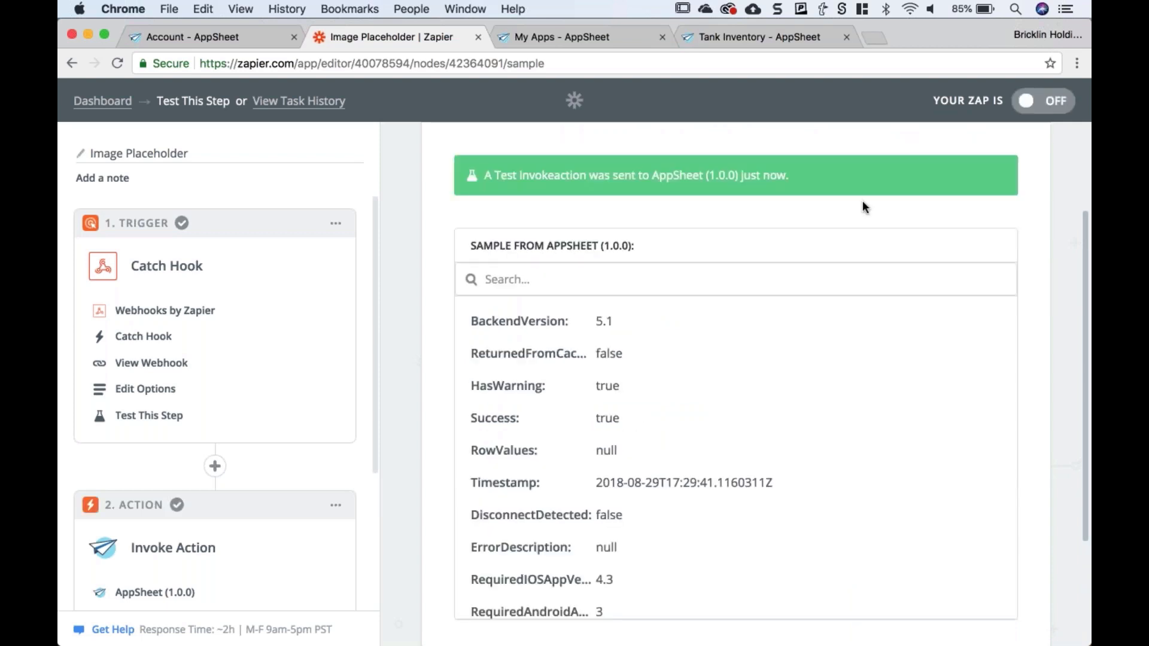
scroll(743, 461, "down", 1)
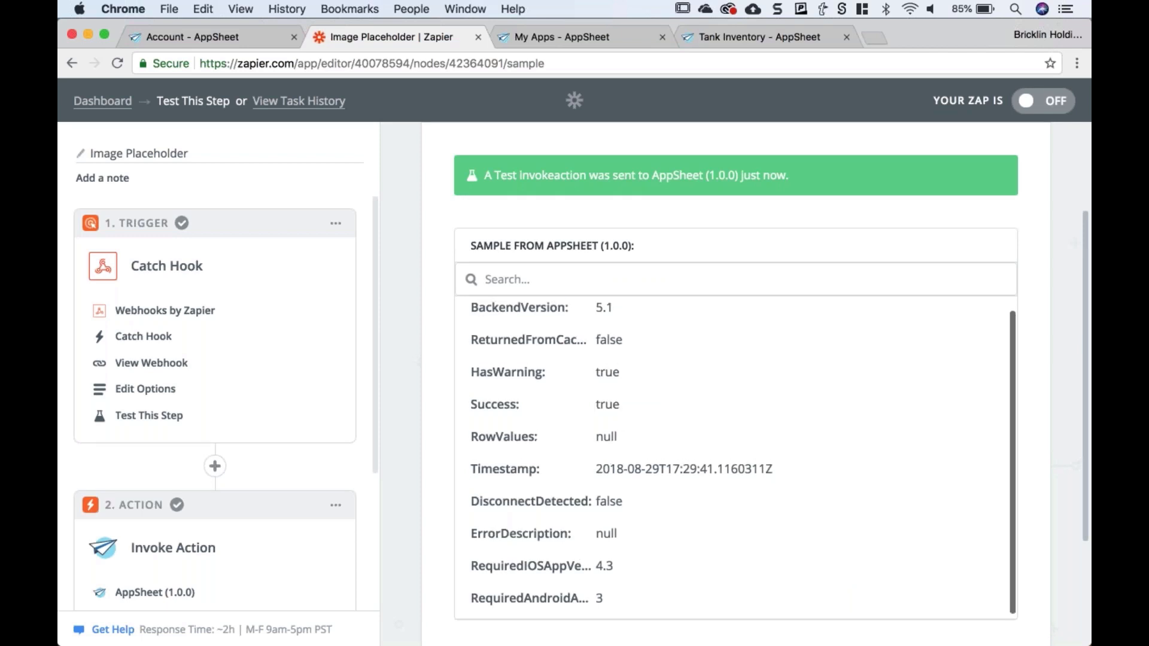
scroll(743, 458, "up", 1)
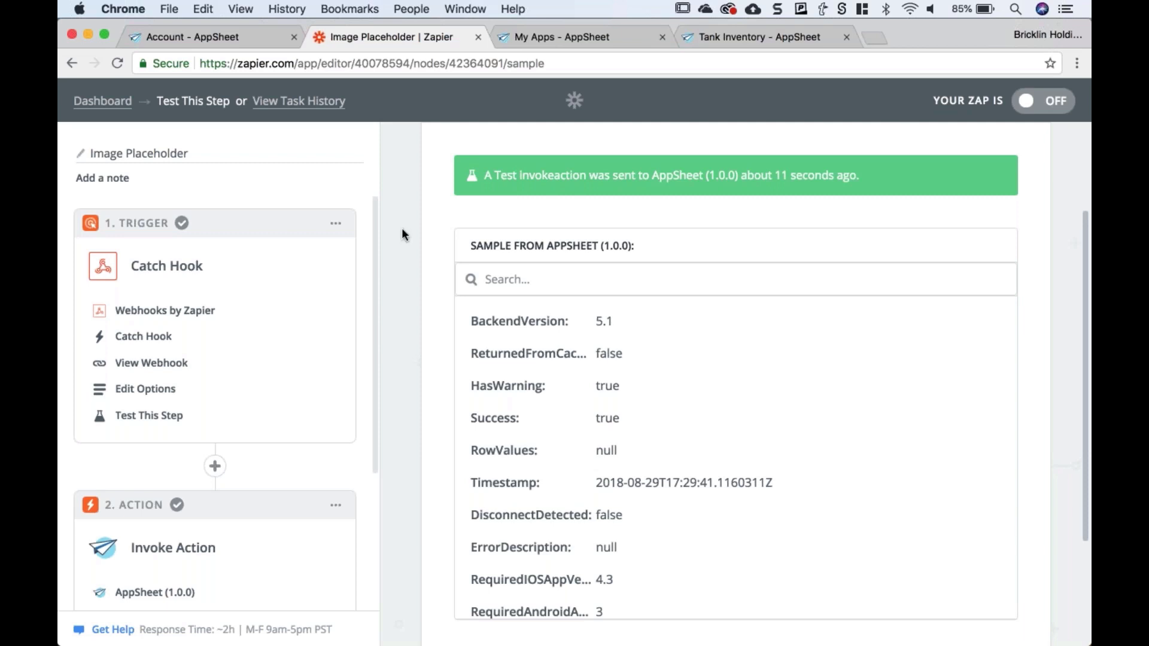
scroll(402, 234, "down", 4)
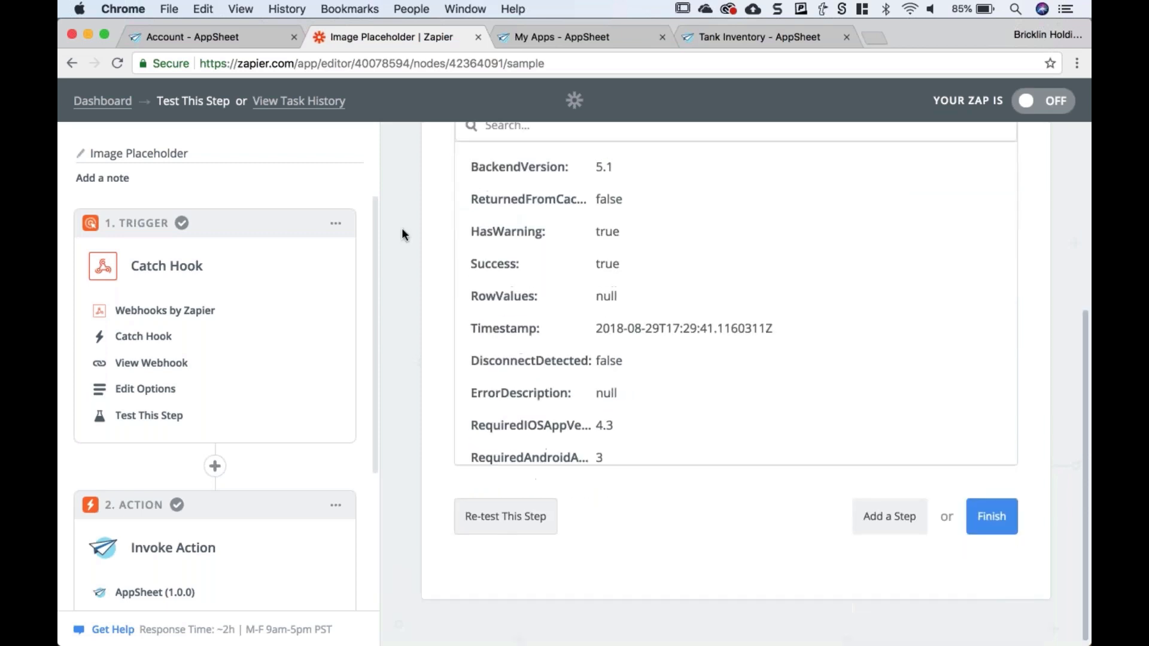
scroll(402, 234, "up", 5)
scroll(735, 479, "down", 1)
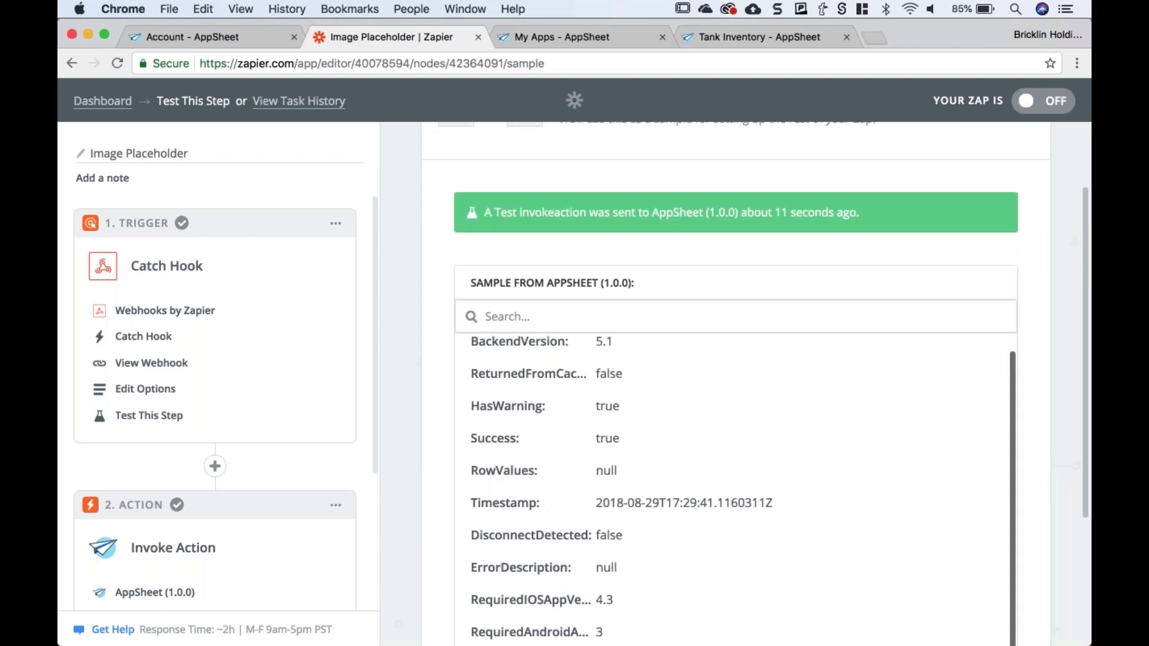
scroll(392, 385, "down", 5)
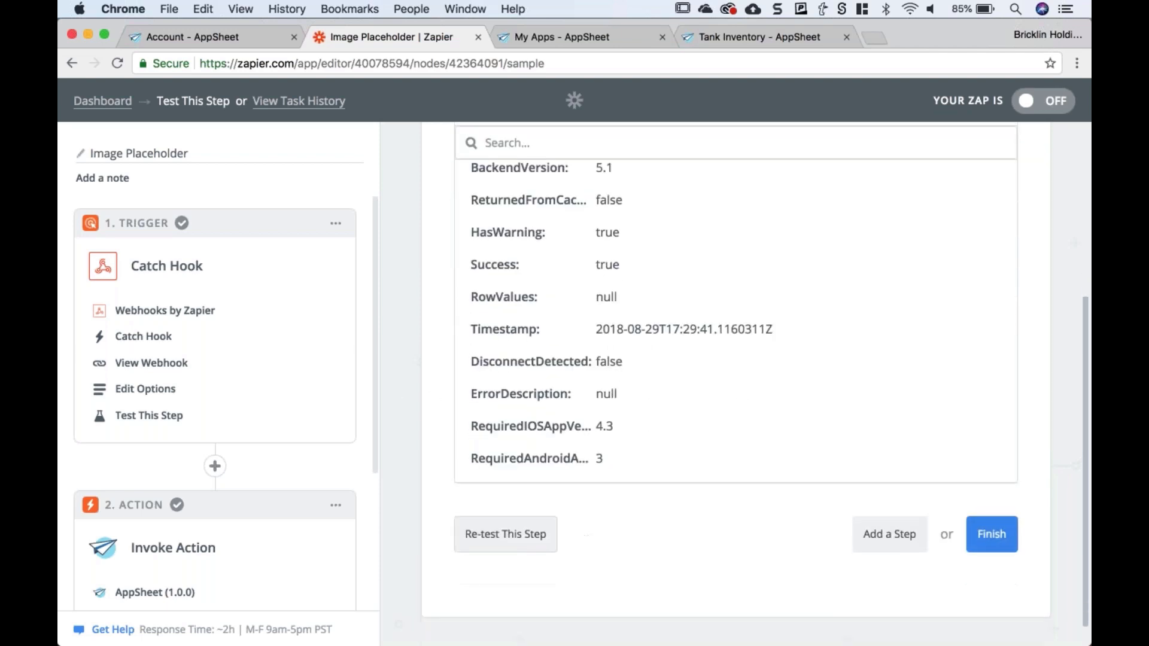
- Finish the Image Placeholder zap and switch it ON
left_click(998, 546)
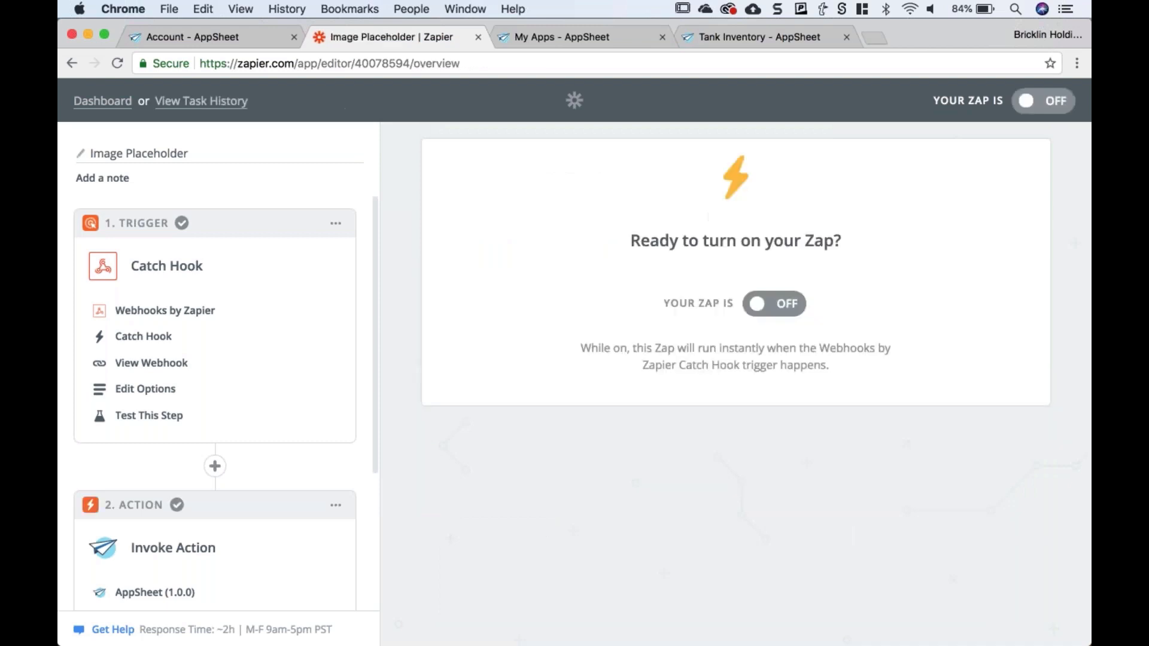
left_click(774, 303)
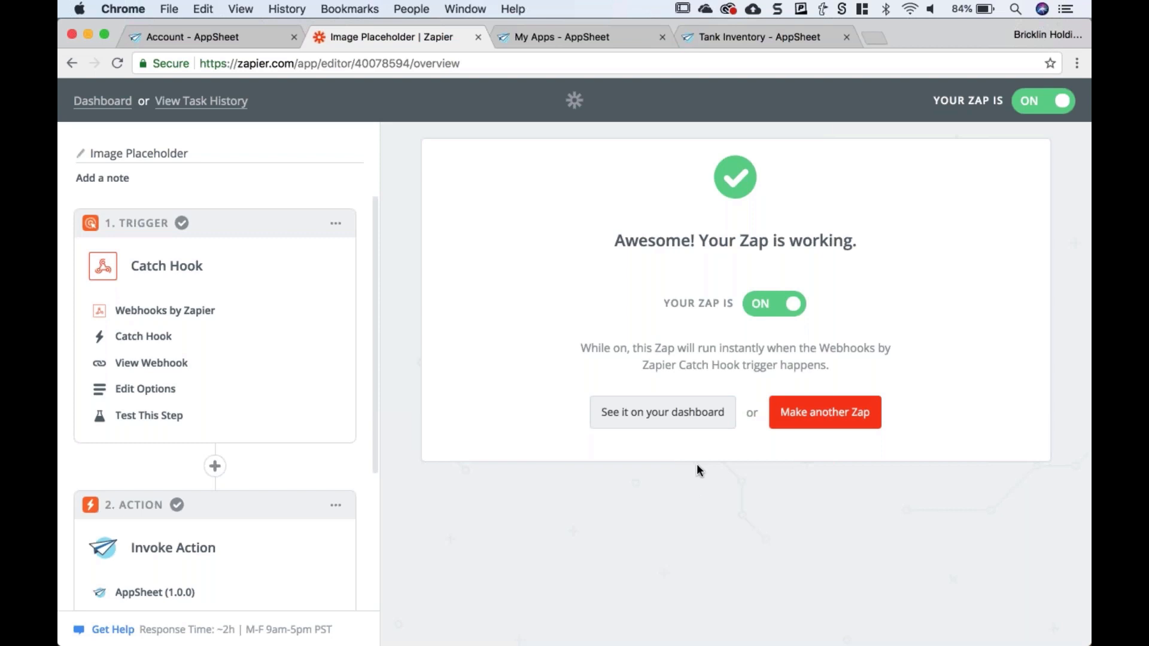
- Add a new inspection with Tank ID 'PARTNER DEMO' and Pass? set to Y, and save it
left_click(741, 37)
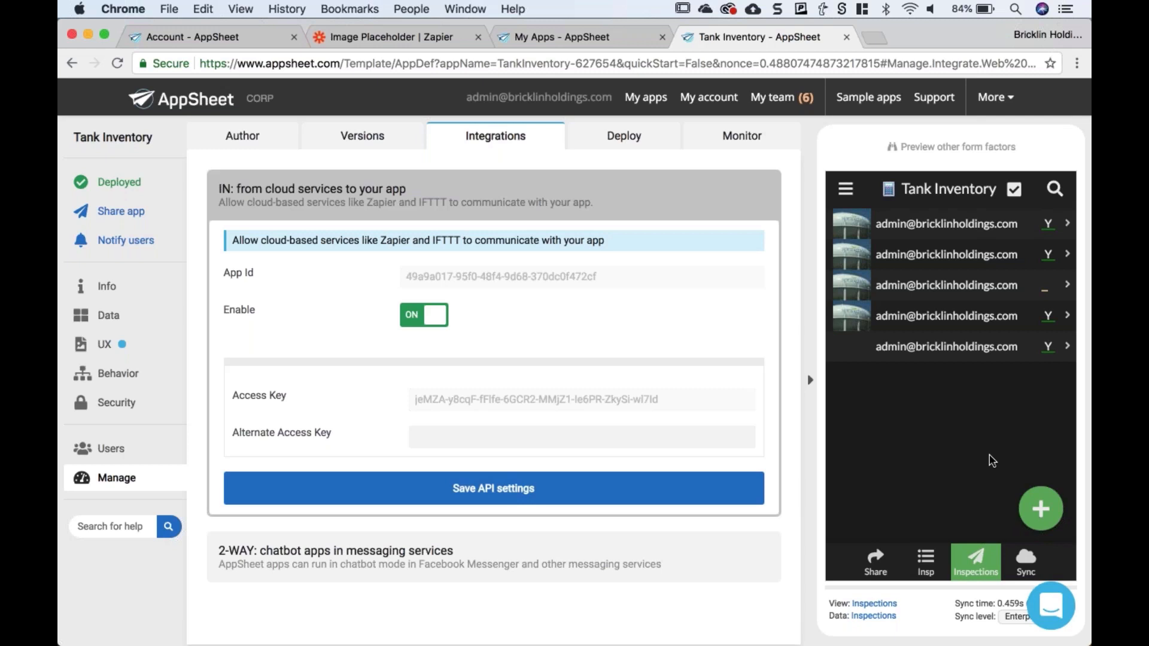
left_click(1039, 510)
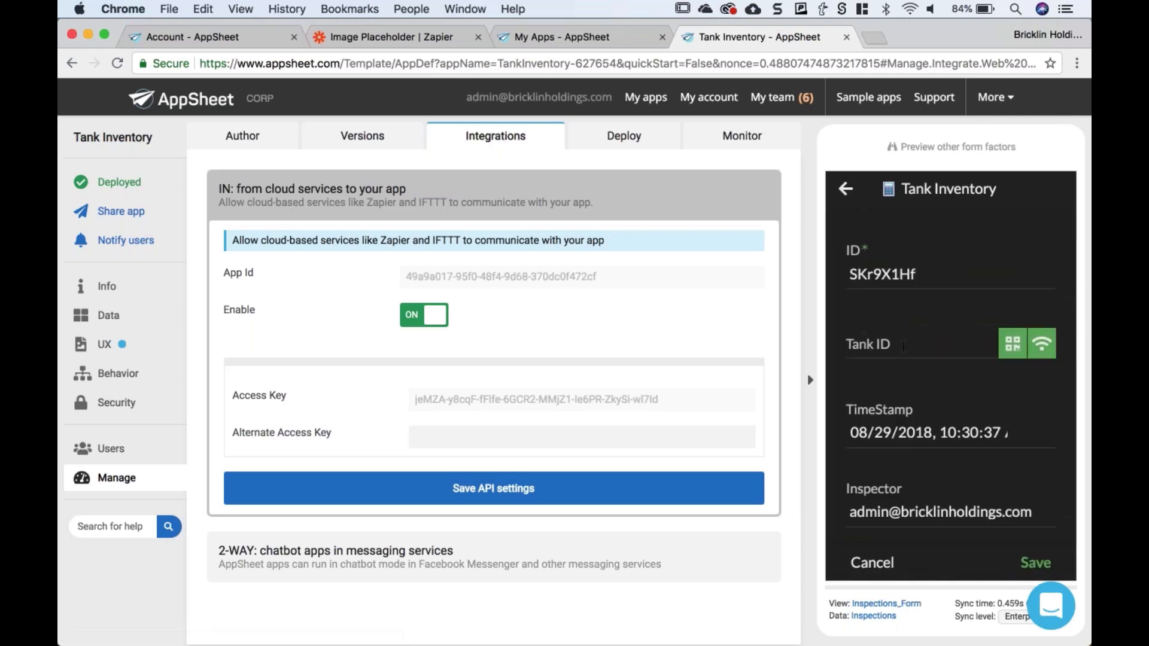
left_click(903, 345)
type("PA")
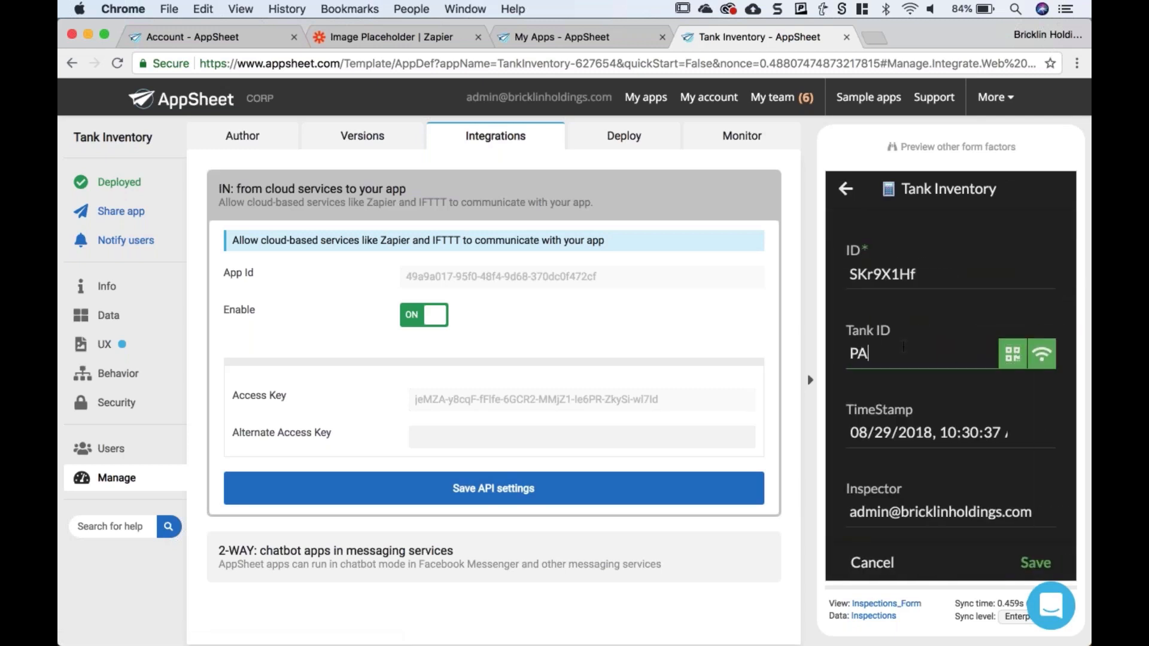
type("RTNER DEMO")
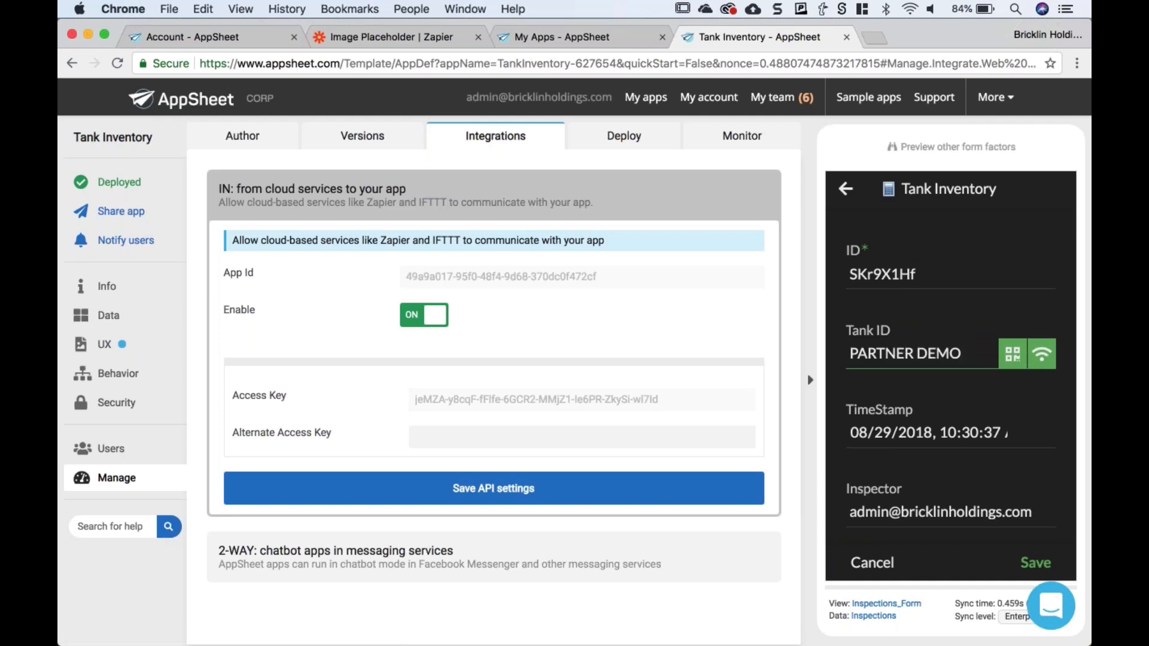
left_click(961, 247)
scroll(932, 425, "down", 2)
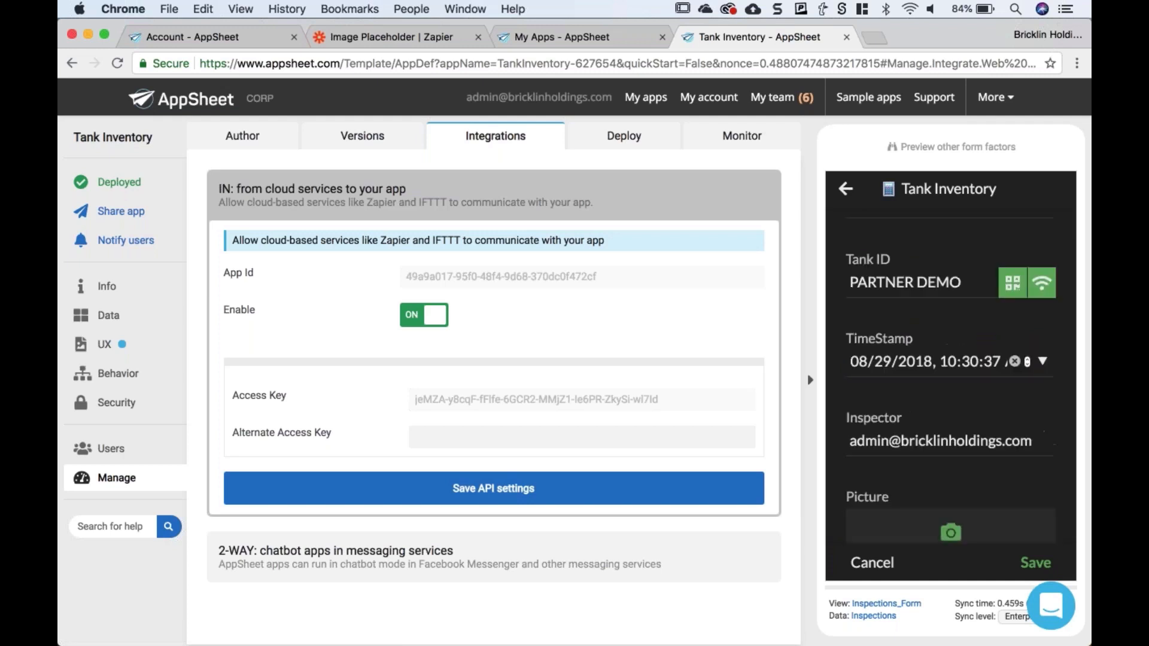
scroll(935, 429, "down", 2)
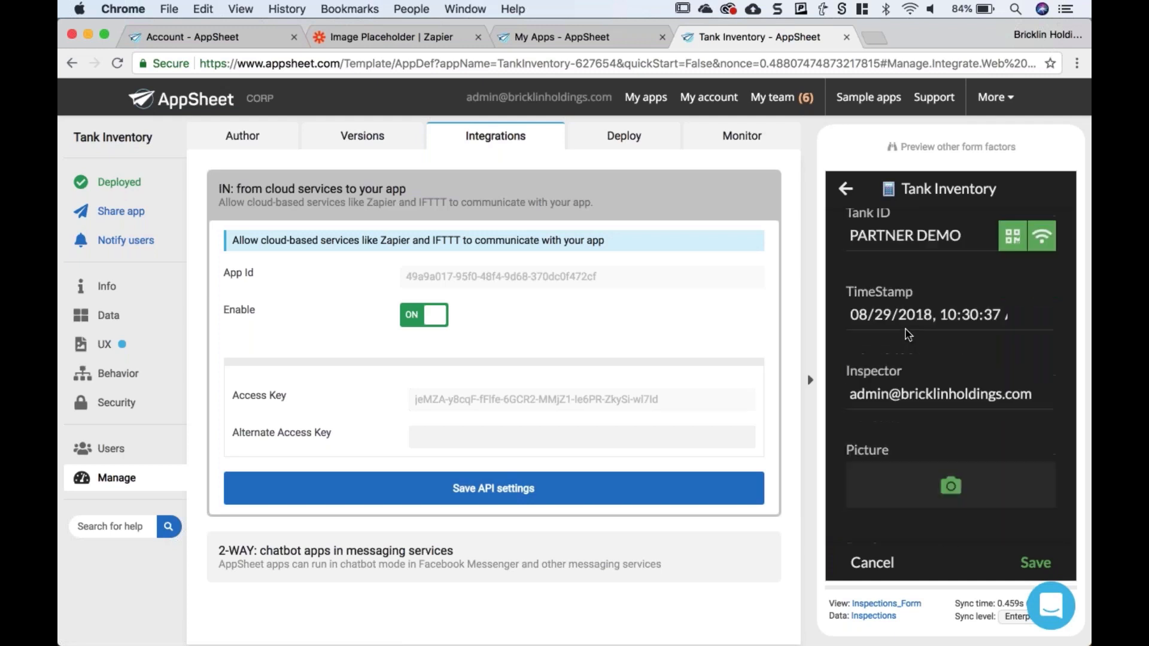
scroll(950, 386, "down", 1)
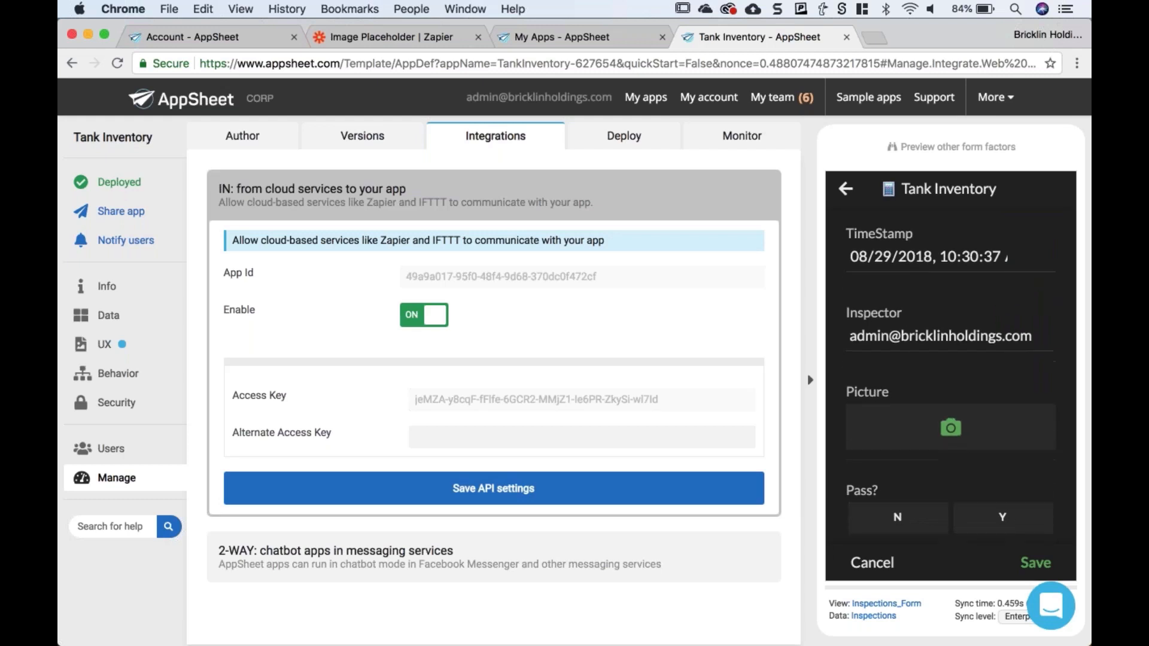
scroll(890, 368, "down", 5)
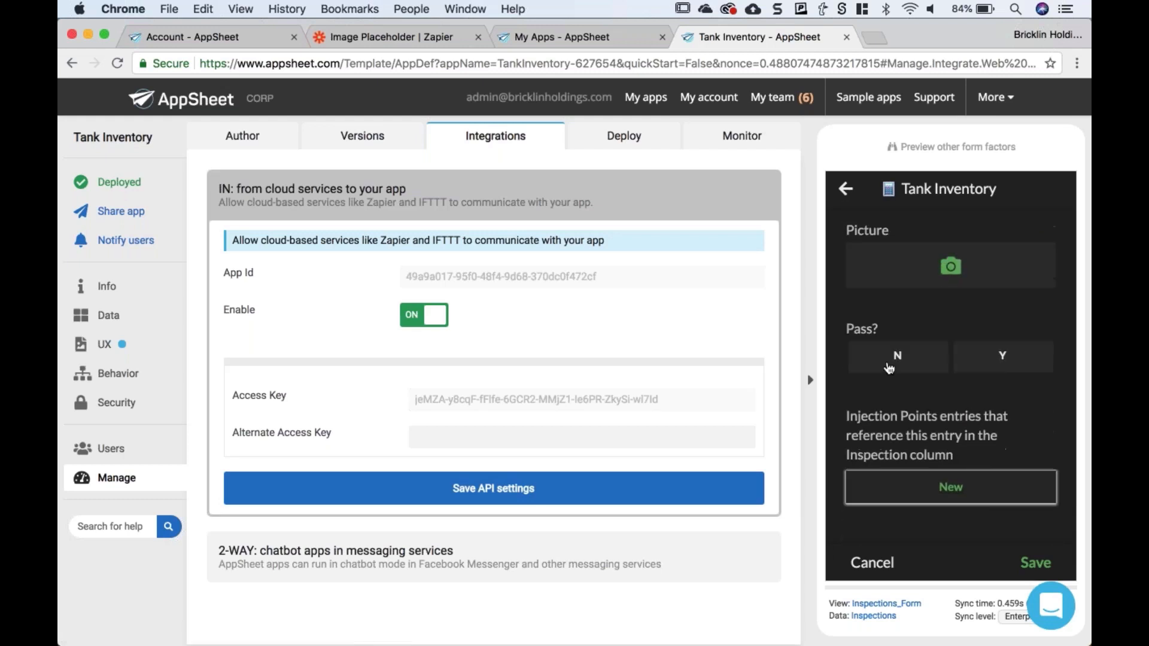
left_click(998, 363)
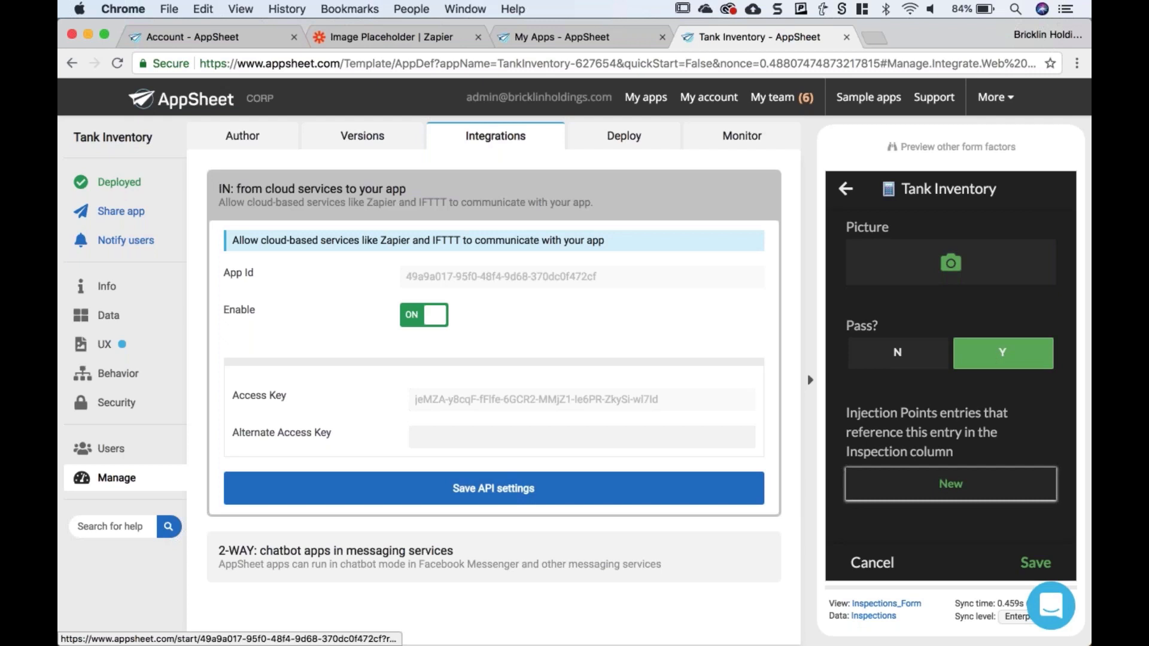
scroll(950, 371, "down", 2)
left_click(1036, 562)
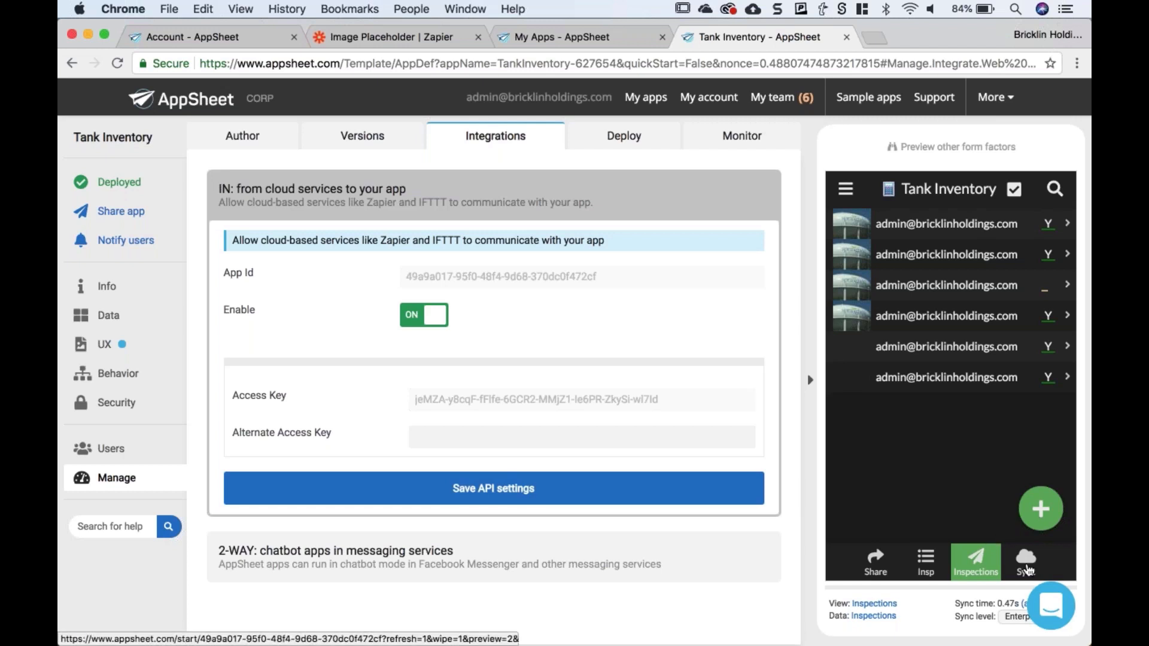
- Sync the preview and open the PARTNER DEMO inspection to see its Springfield tank image
left_click(1026, 571)
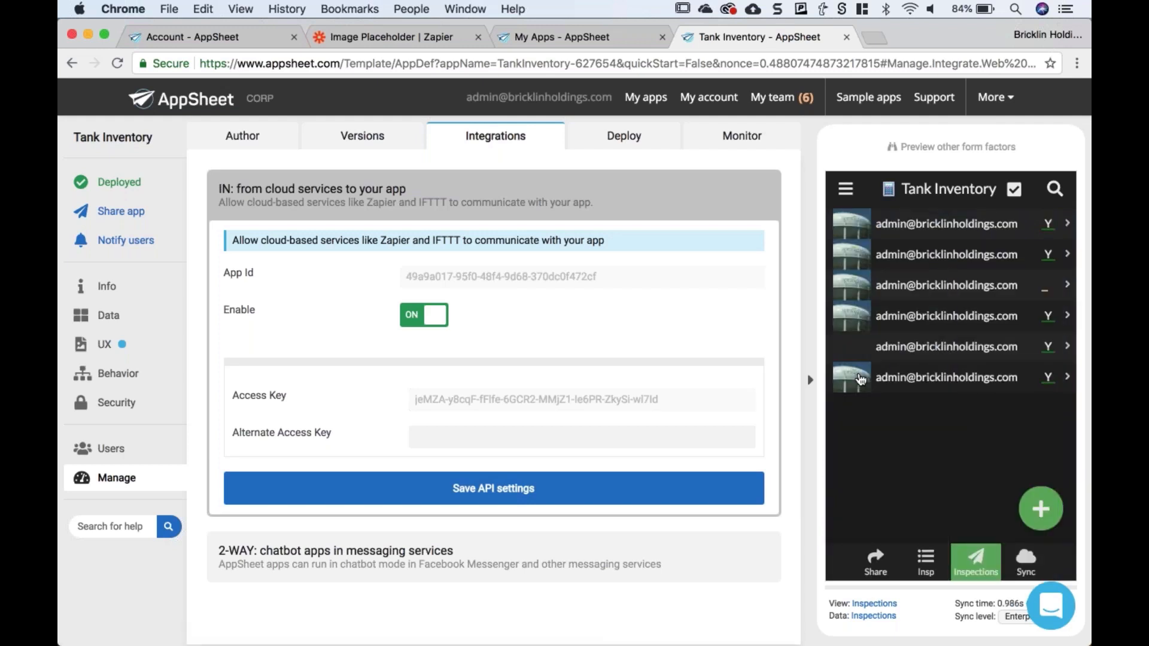
left_click(911, 383)
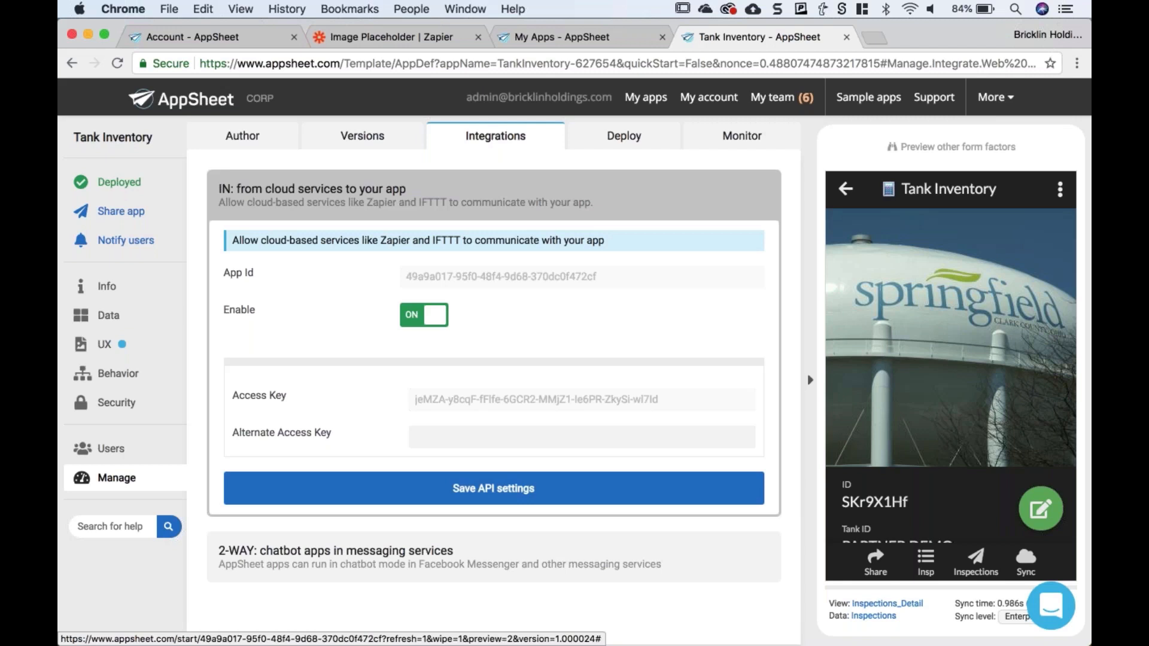
key("super+Tab")
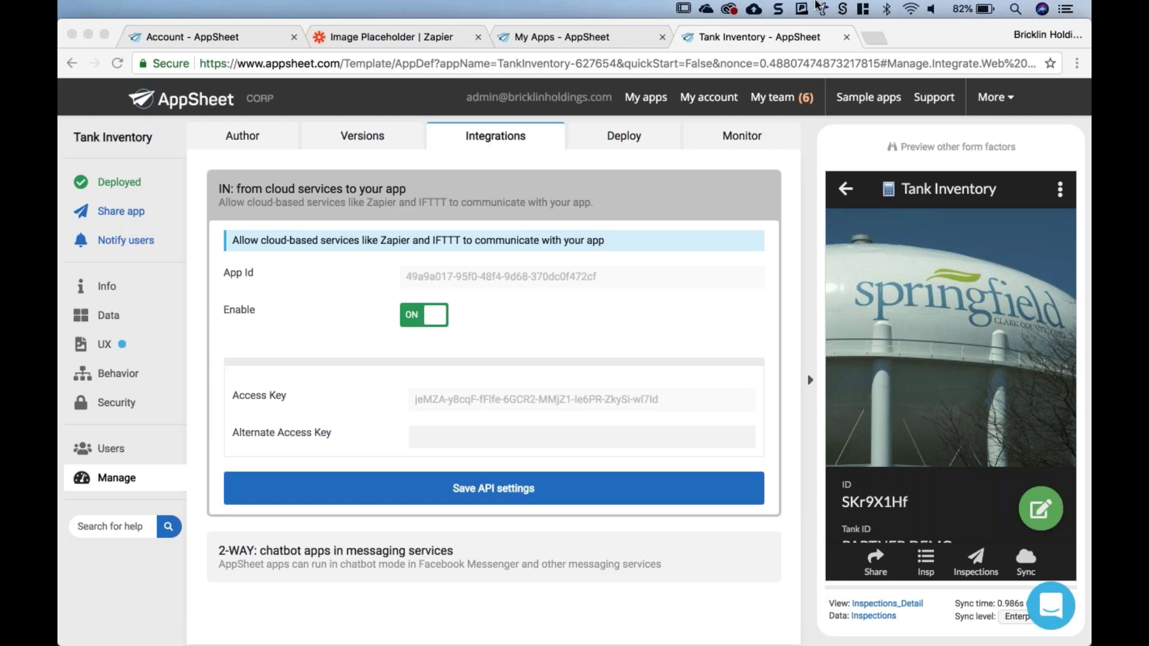
- Open the Image Placeholder zap's Task History showing its two successful runs
left_click(341, 37)
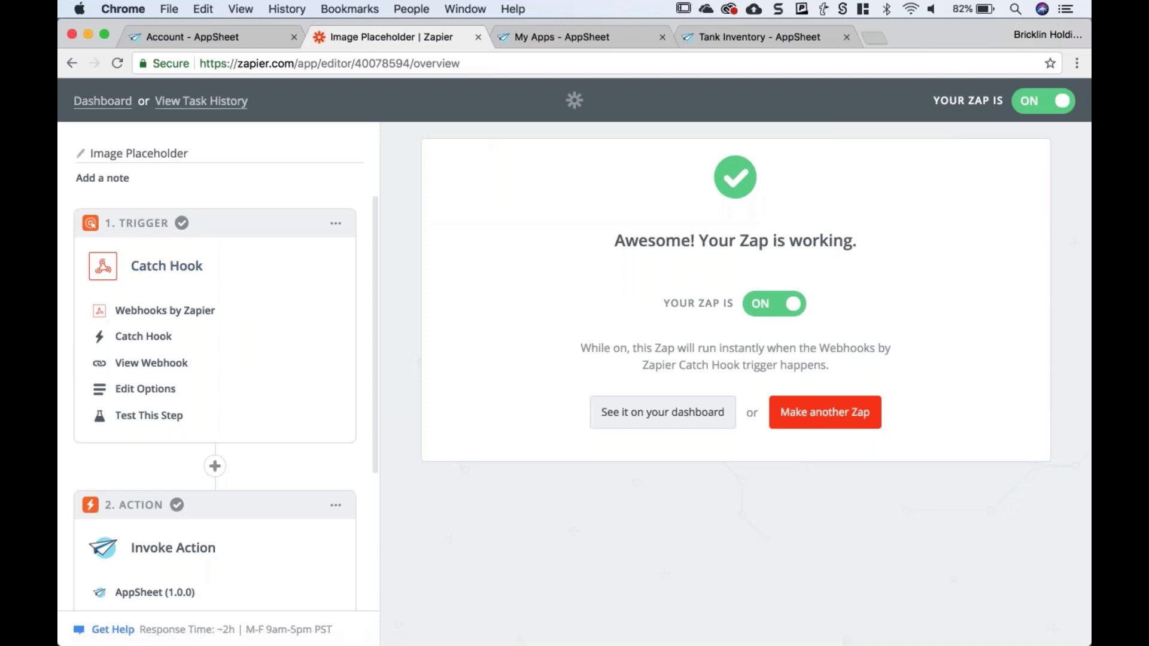
left_click(242, 101)
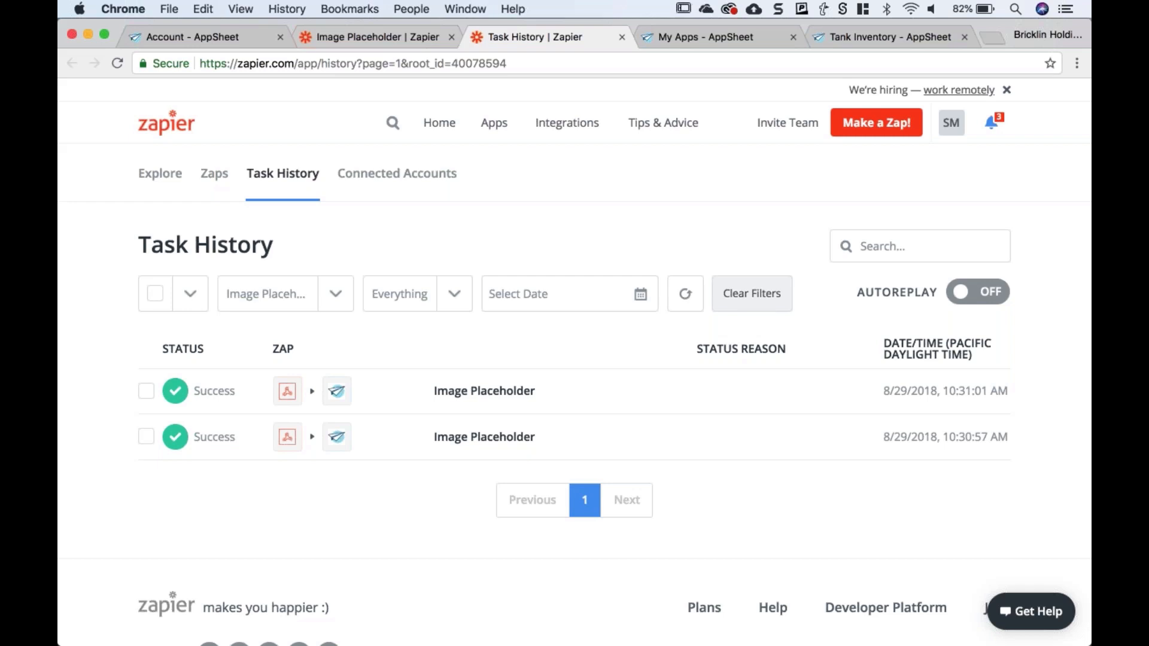
- Go back to the Image Placeholder zap overview and check that it is switched on and working
left_click(360, 38)
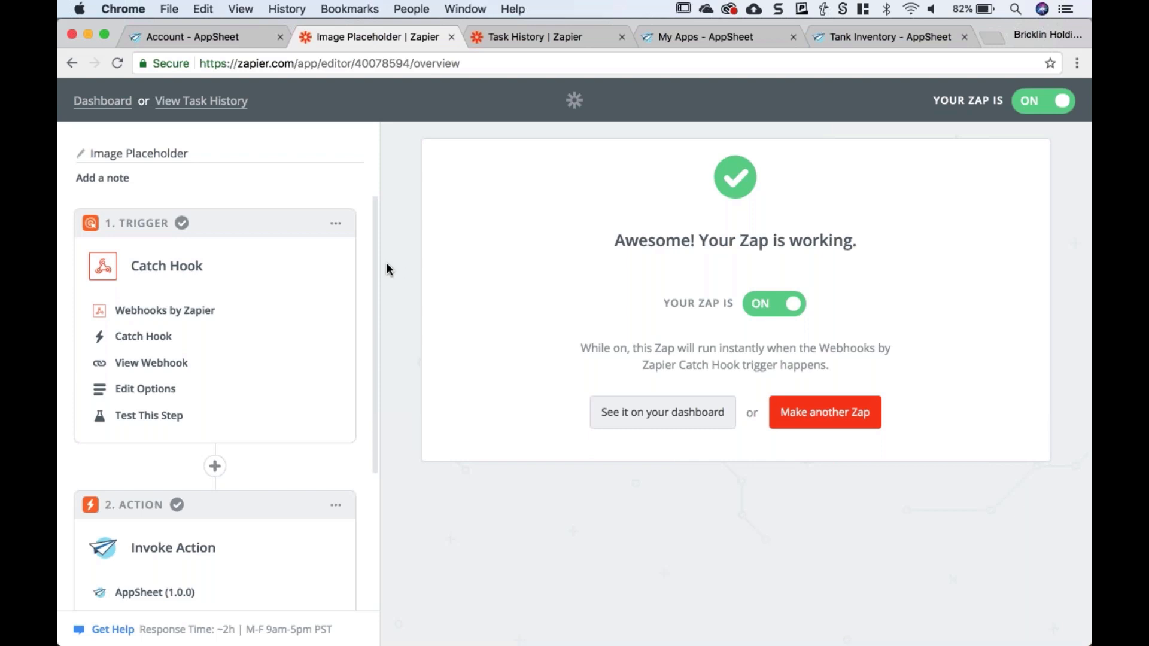
scroll(238, 200, "down", 1)
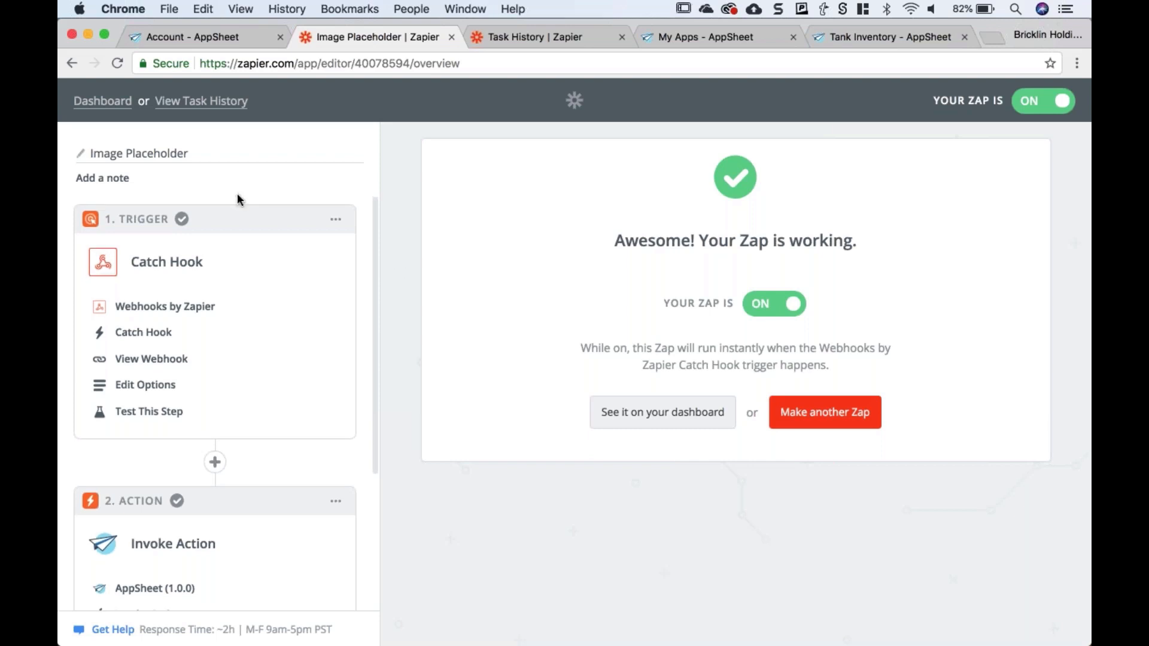
scroll(238, 199, "down", 3)
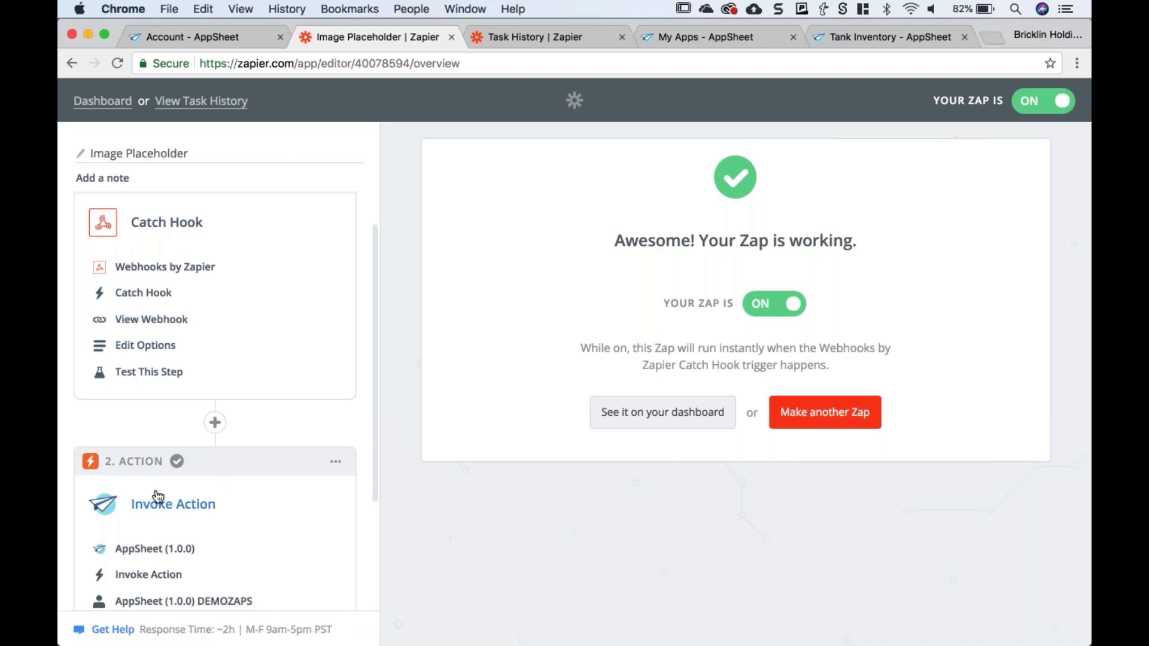
scroll(157, 496, "down", 1)
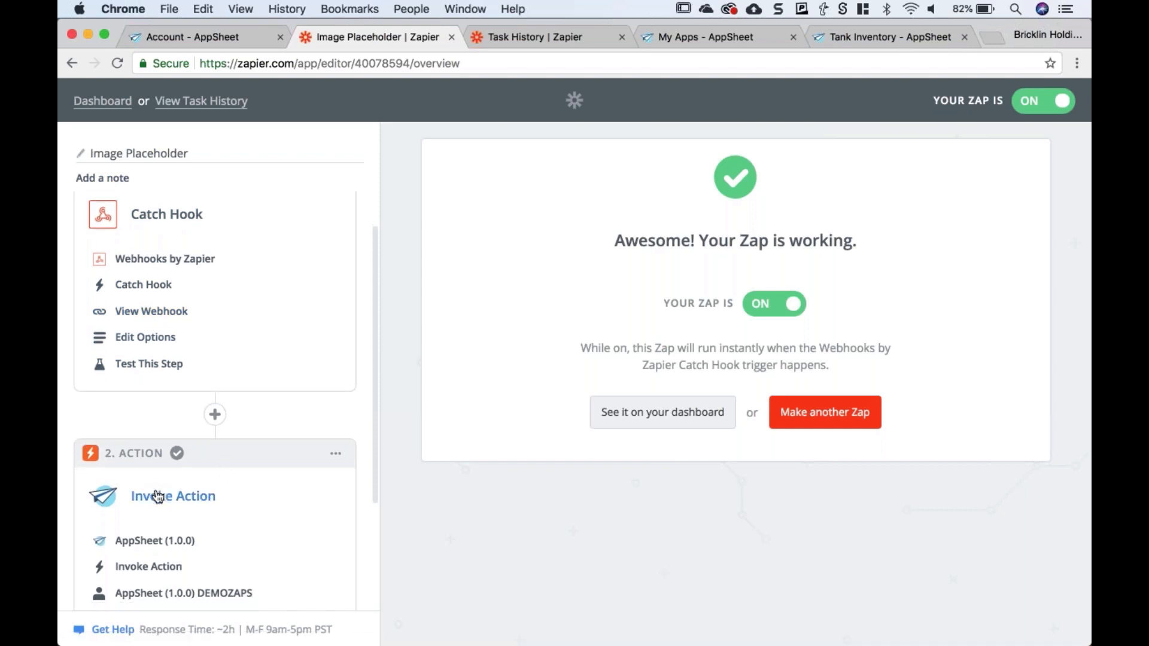
scroll(158, 495, "down", 1)
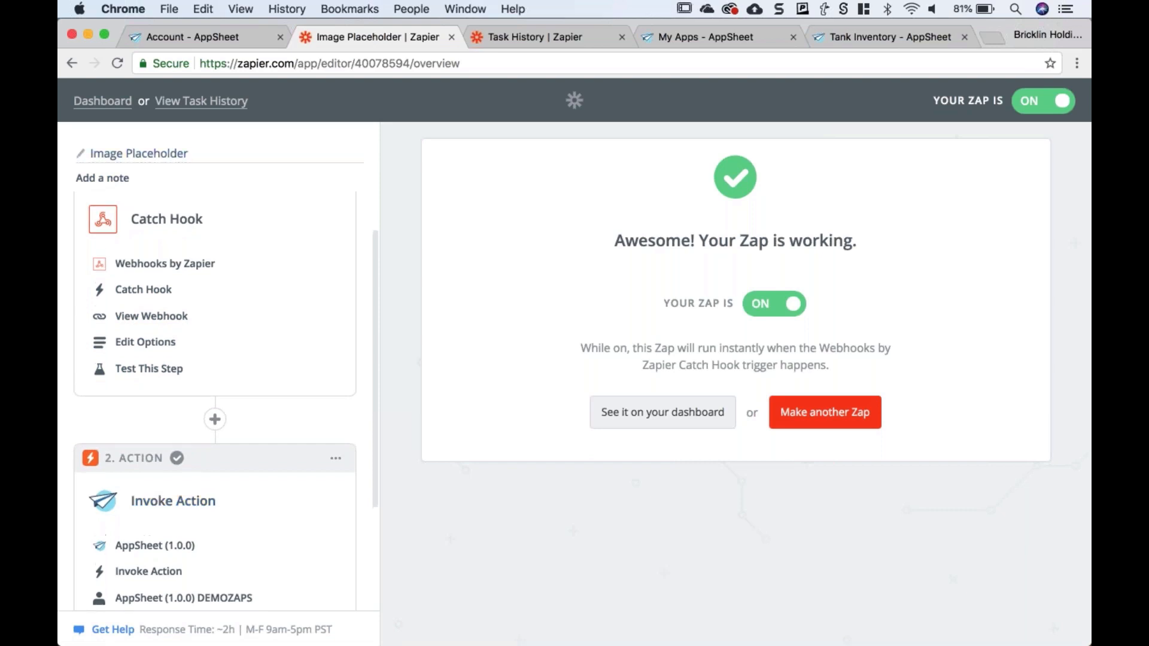
scroll(149, 407, "up", 3)
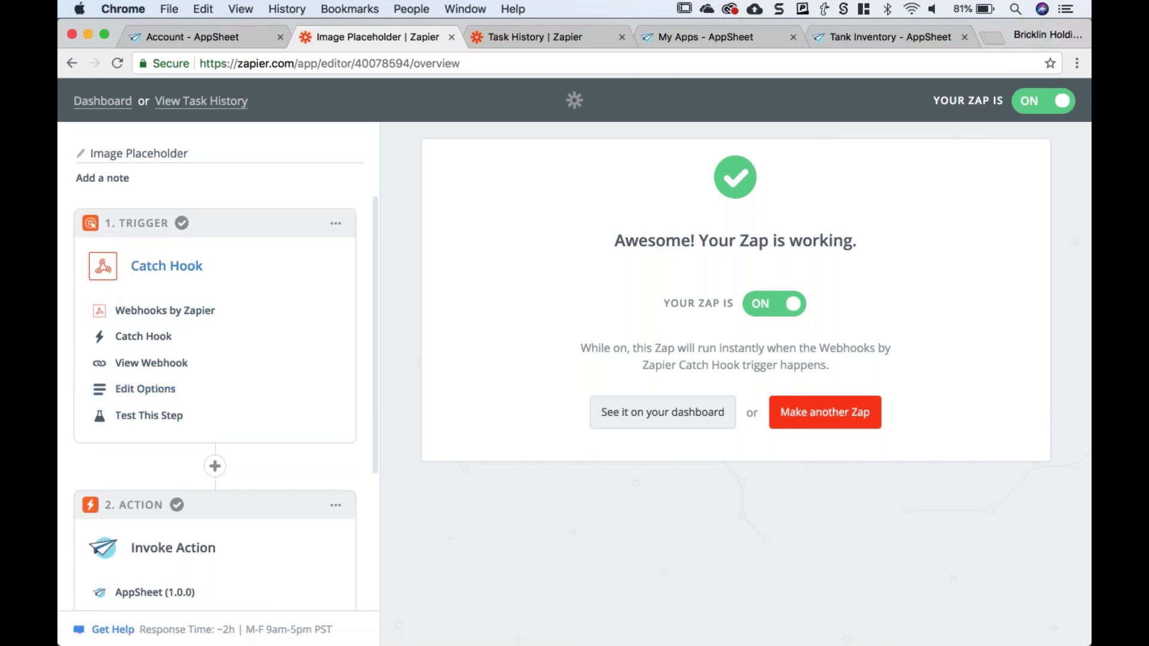
scroll(215, 383, "down", 5)
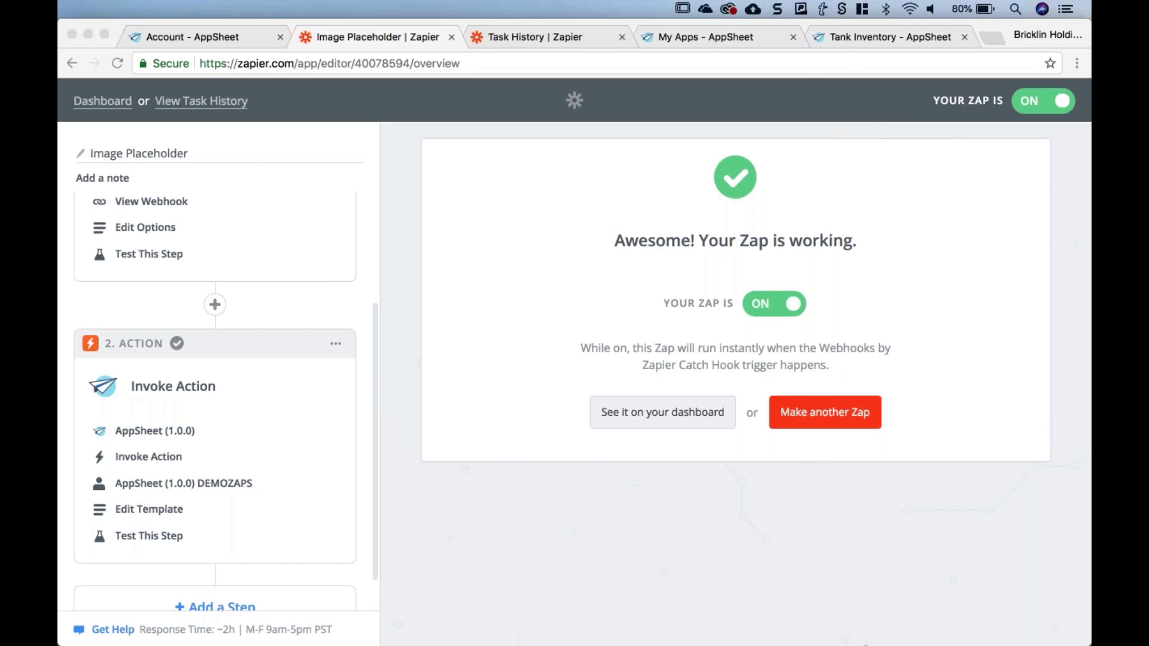
left_click(565, 534)
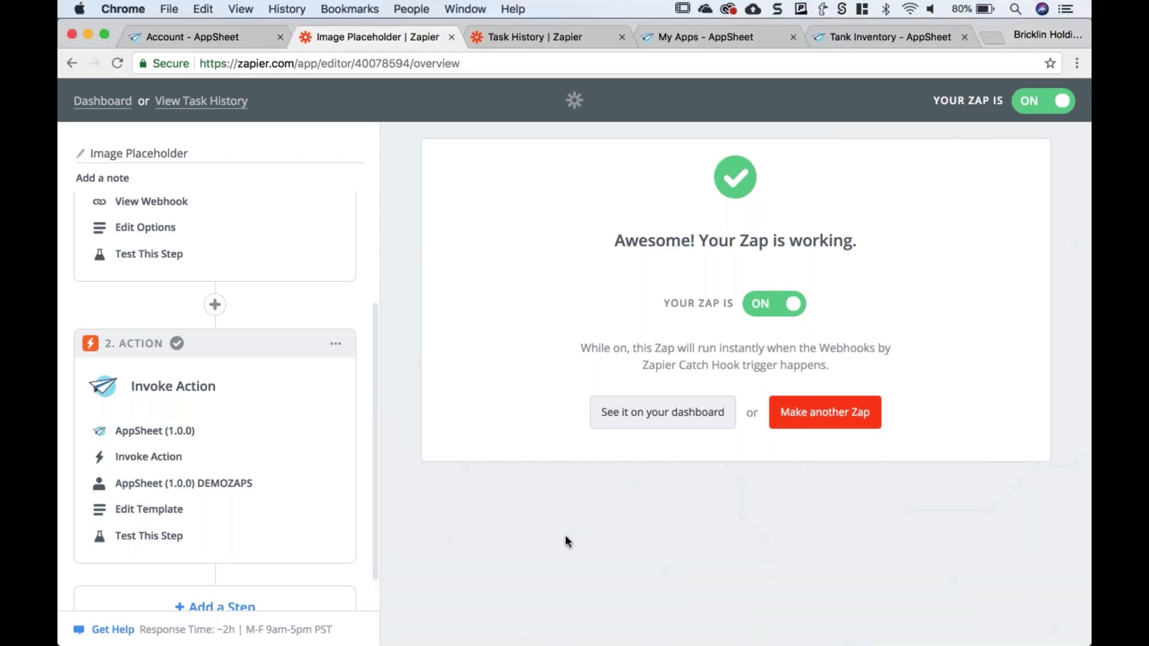
- Return to the full-screen presentation and advance to the 'Feature updates: Search View' slide
key("ctrl+Left")
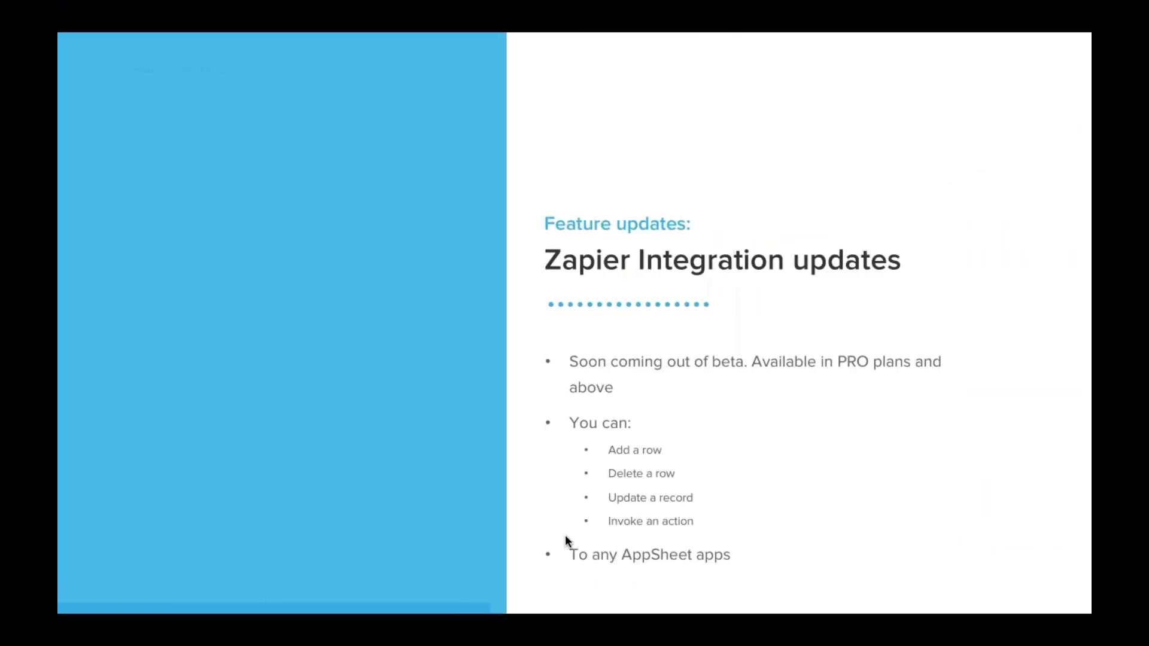
key("Right")
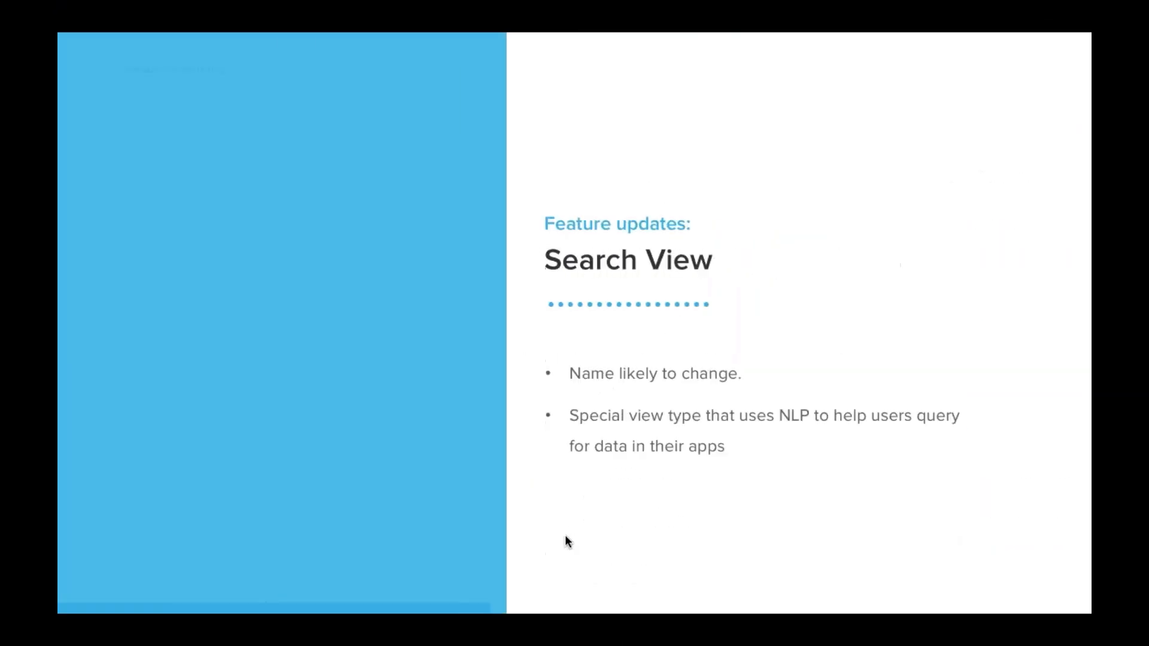
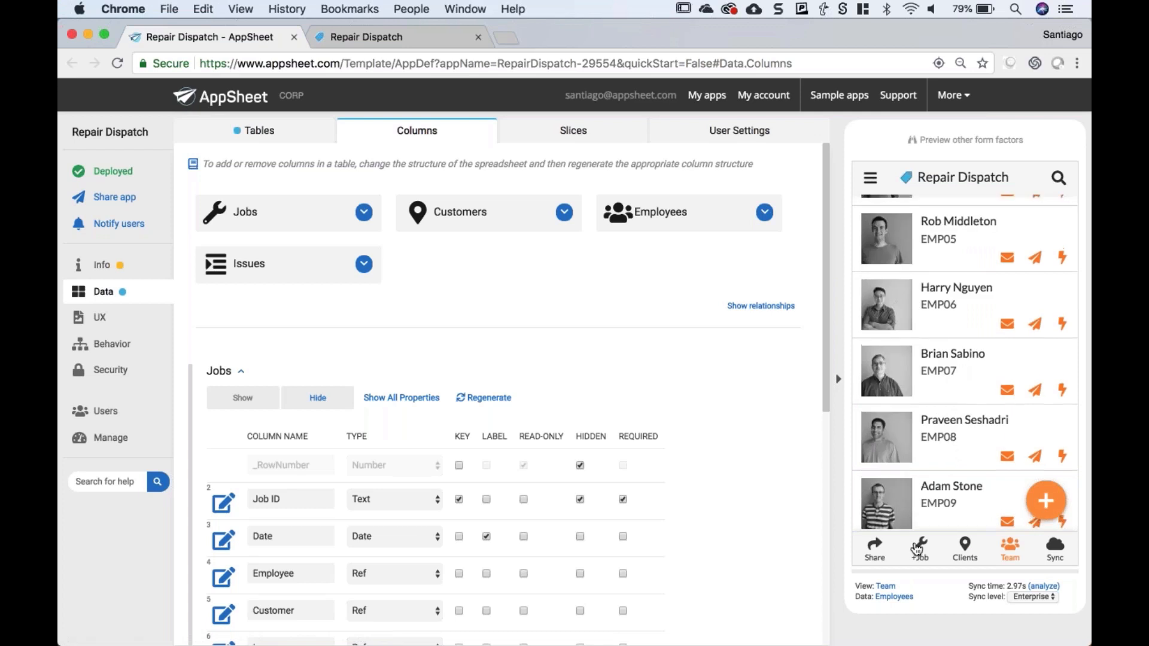
- Preview the Jobs list and the existing Search view, then go to UX to add a view
left_click(919, 546)
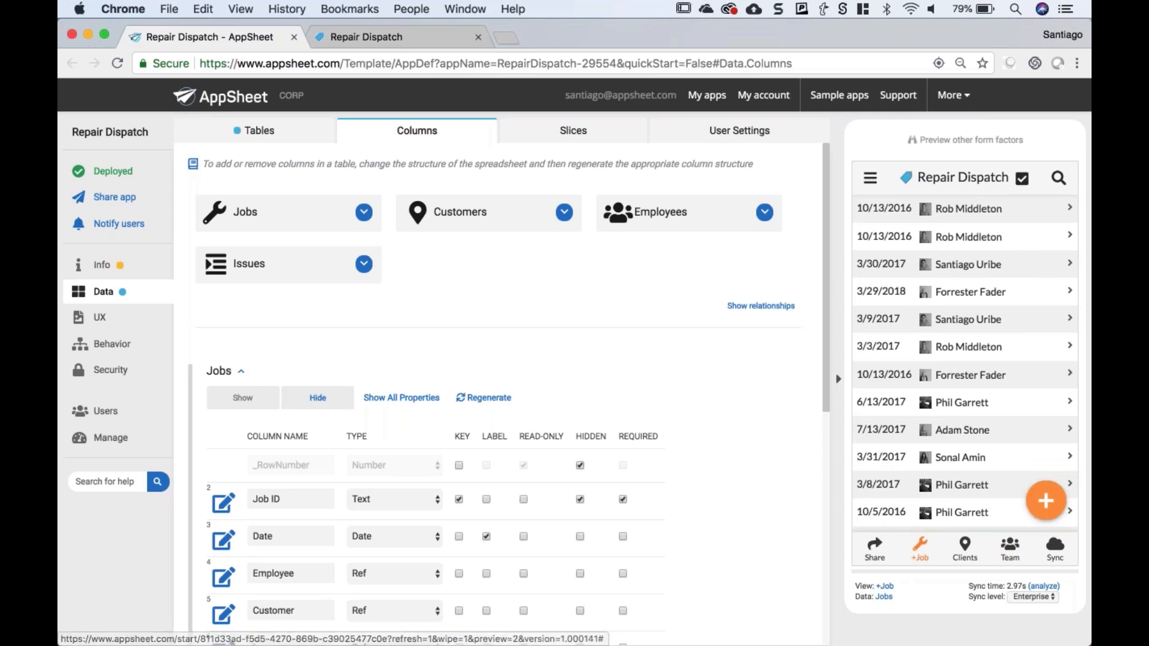
left_click(880, 183)
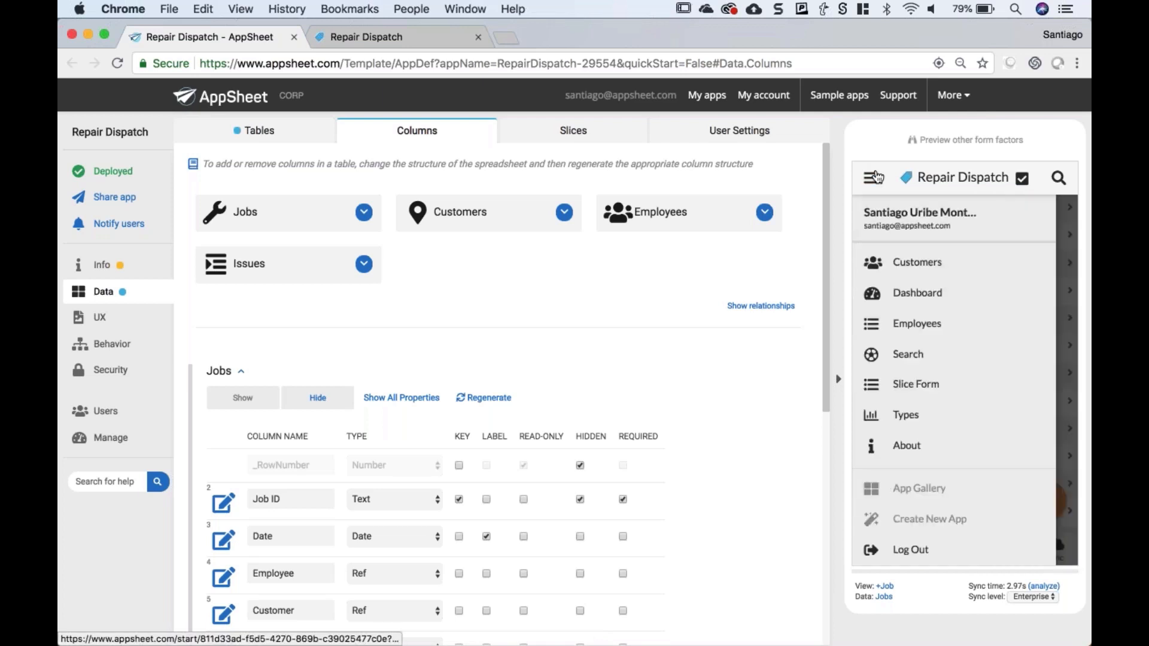
left_click(916, 361)
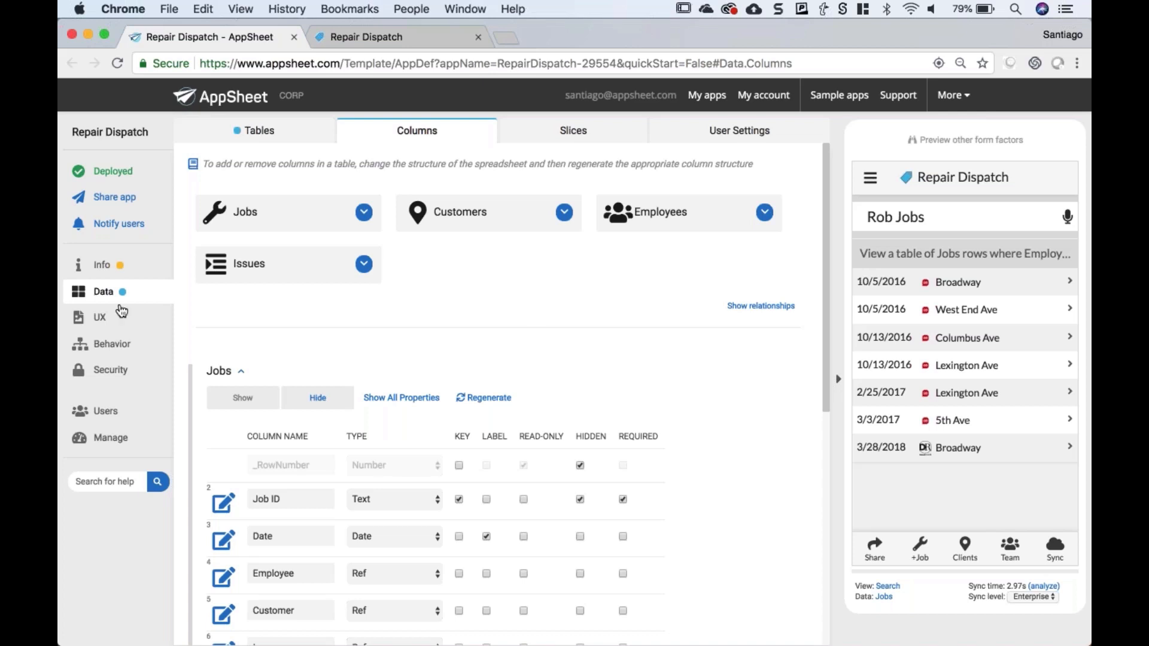
left_click(101, 321)
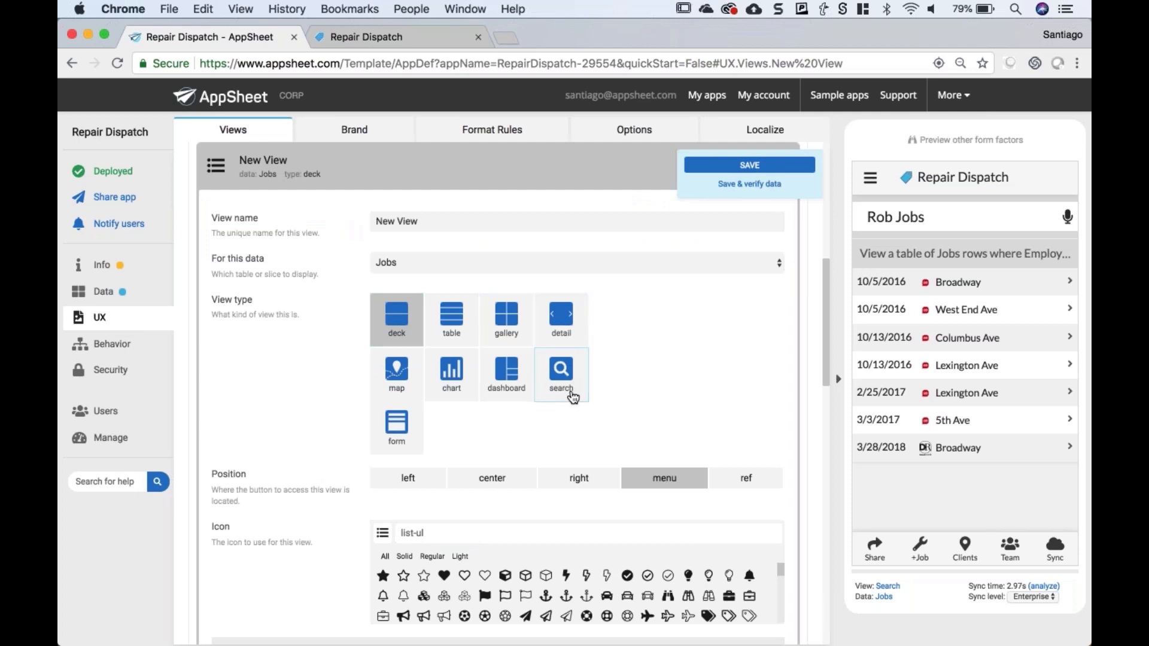
- Rename the new view to 'Fancy Search'
triple_click(437, 212)
type("F")
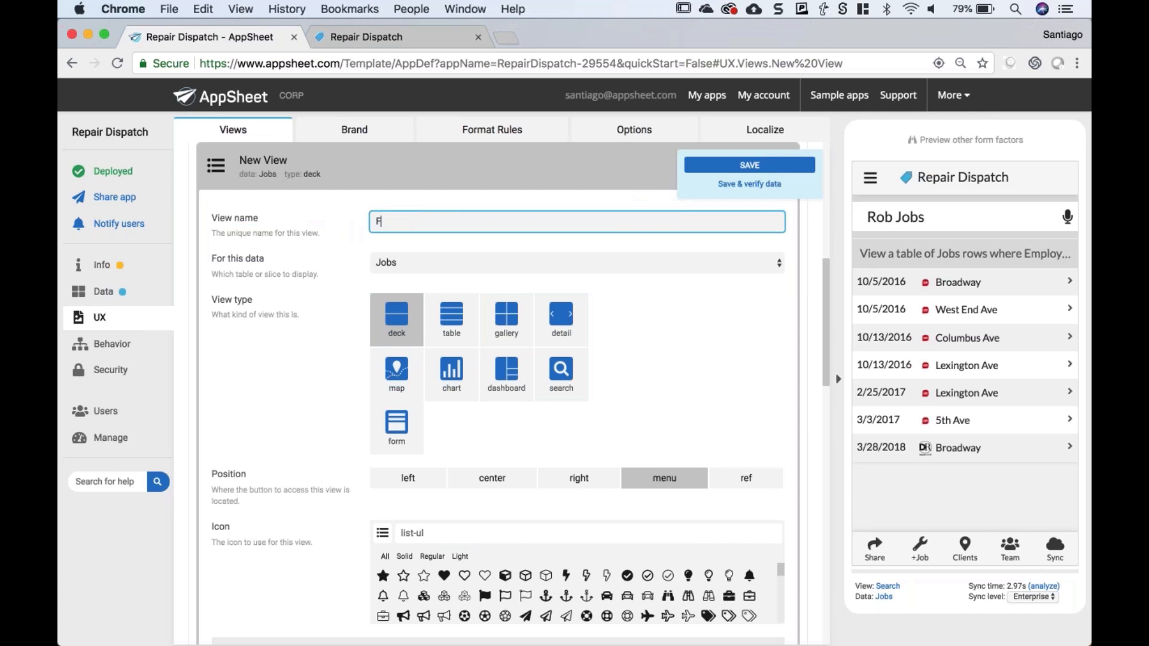
type("ancy Search")
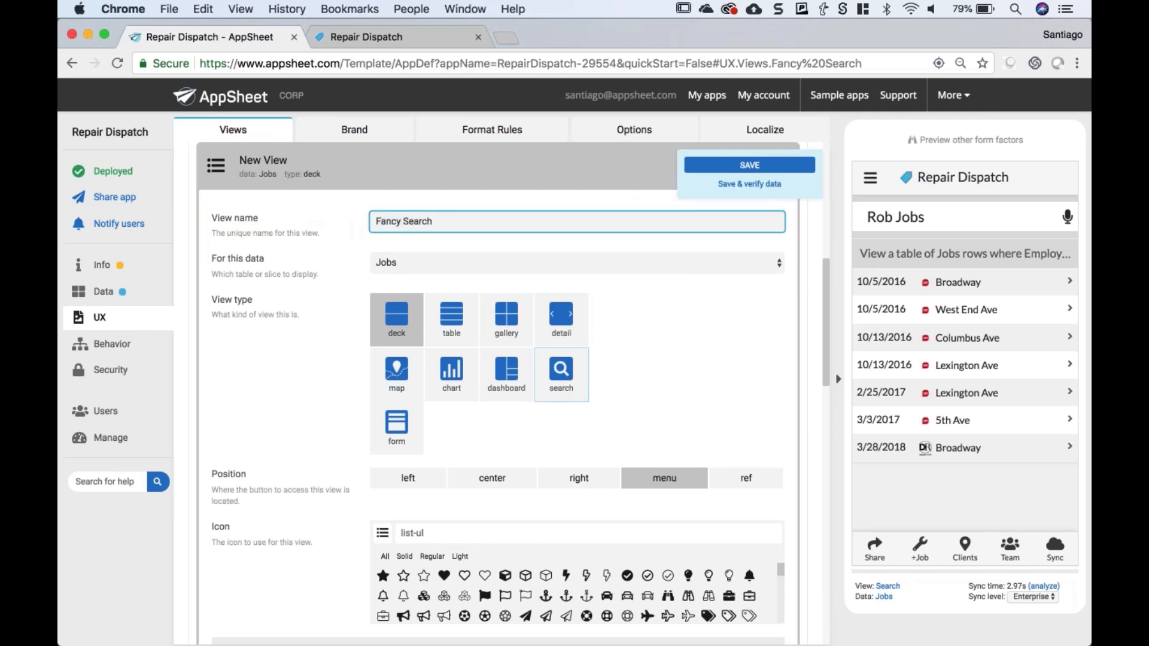
scroll(709, 333, "down", 5)
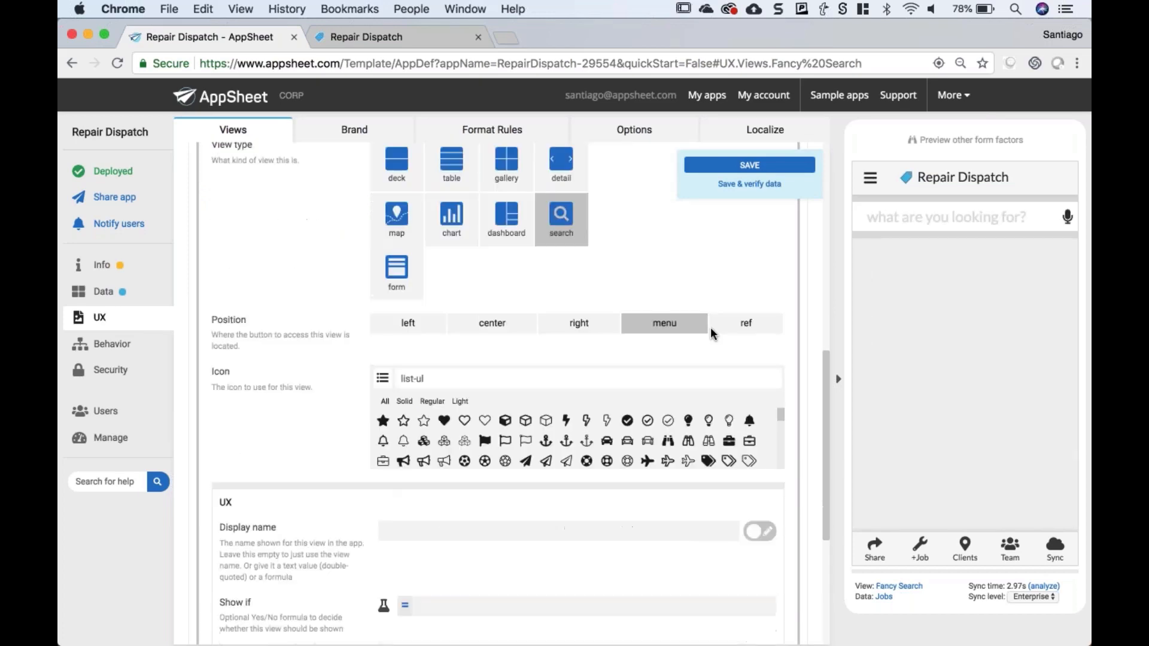
scroll(689, 341, "up", 5)
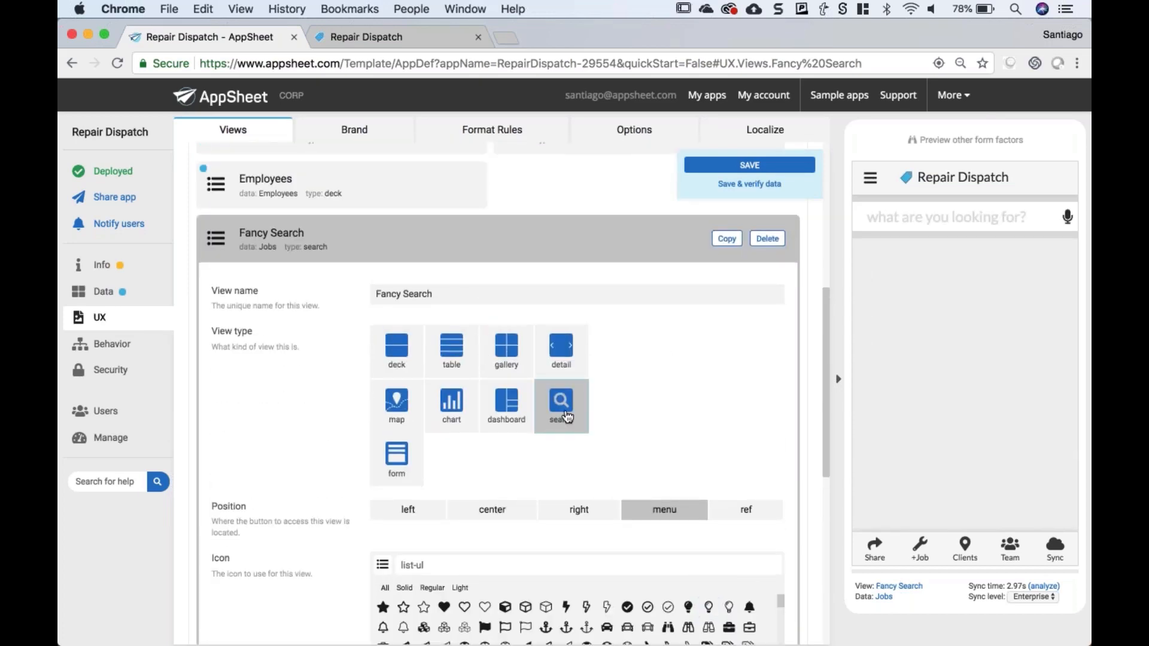
scroll(685, 410, "down", 1)
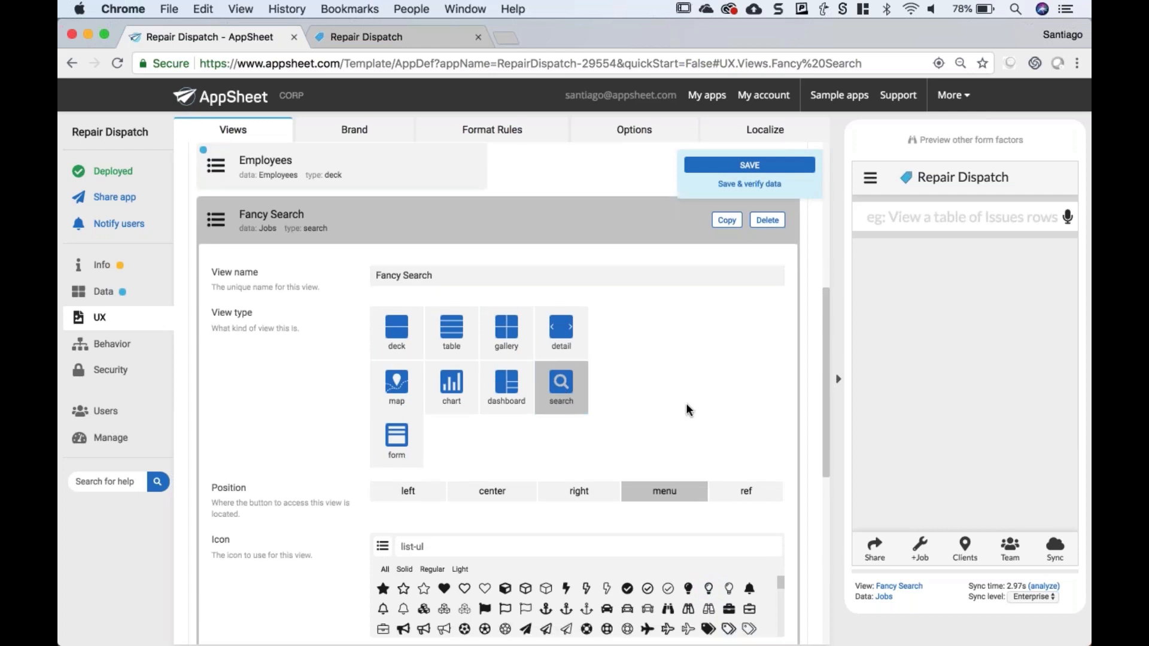
scroll(686, 404, "down", 3)
- Give Fancy Search a magnifier icon, found by searching 'sea', and position it left
left_click(494, 498)
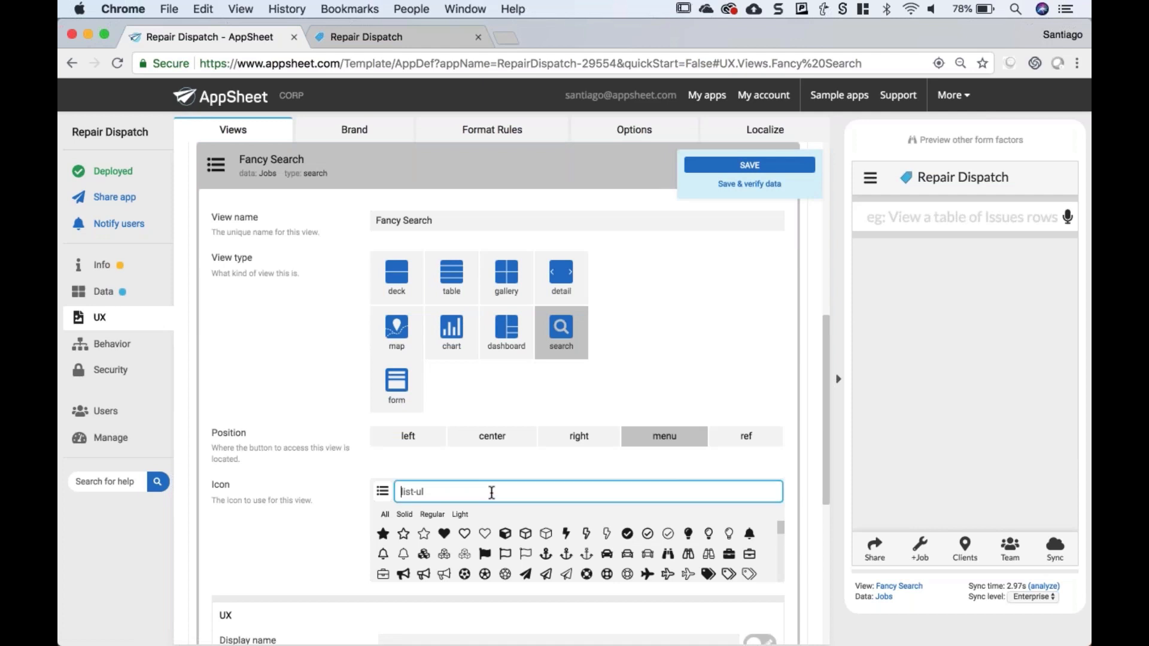
type("sea")
left_click(424, 537)
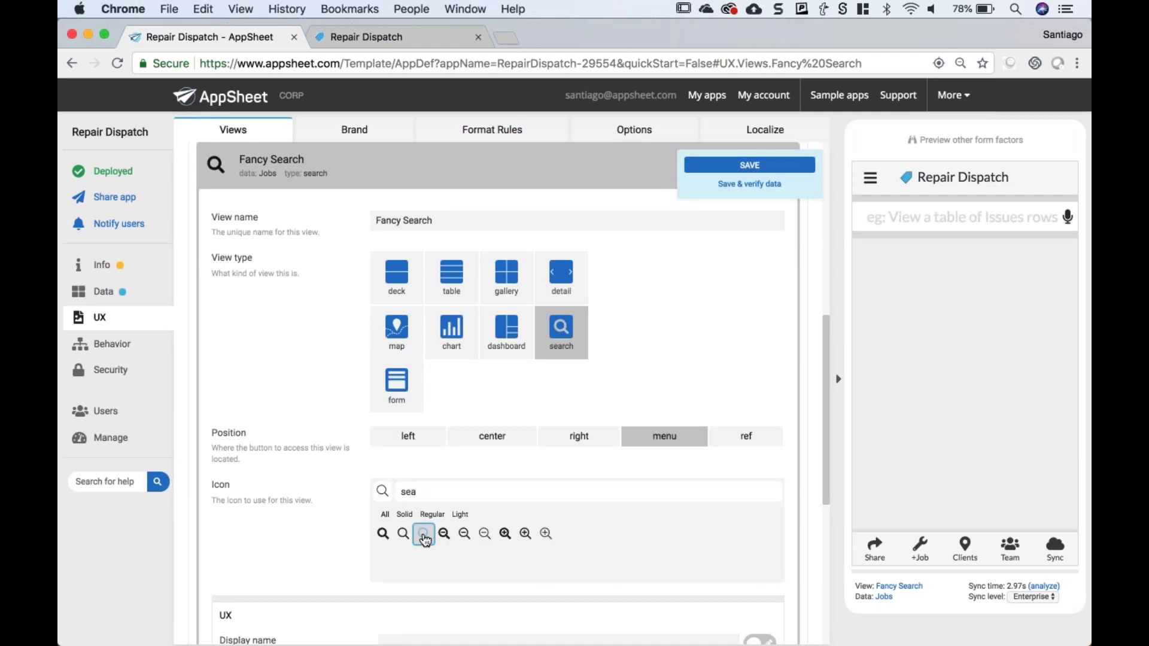
scroll(423, 536, "down", 2)
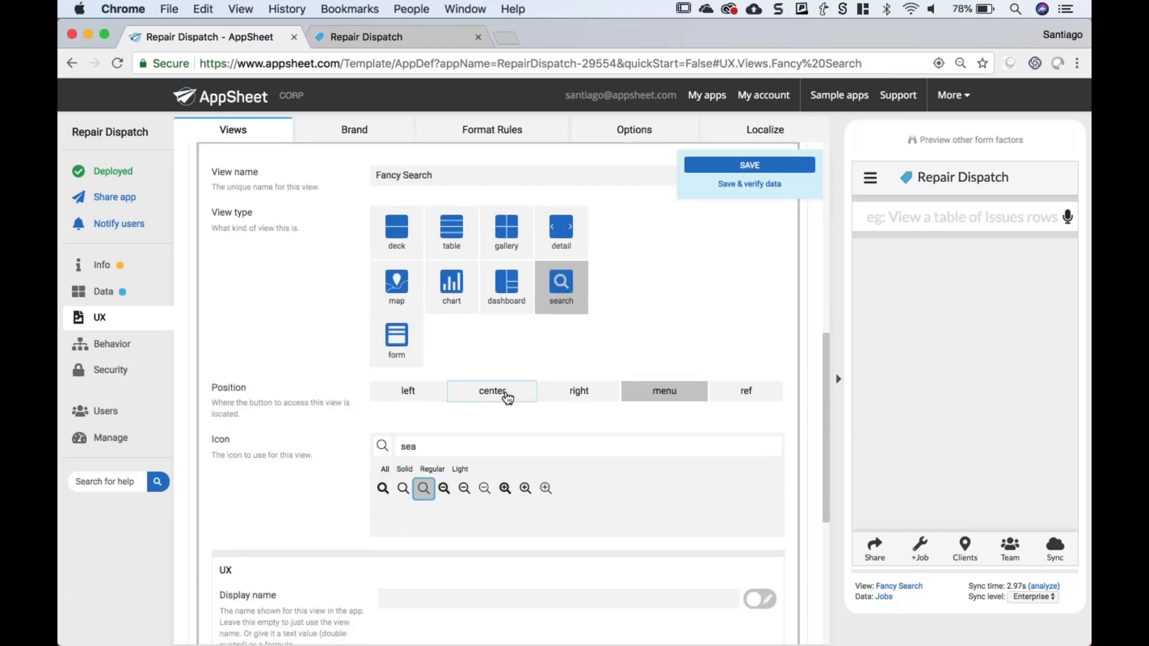
left_click(423, 392)
scroll(318, 439, "down", 1)
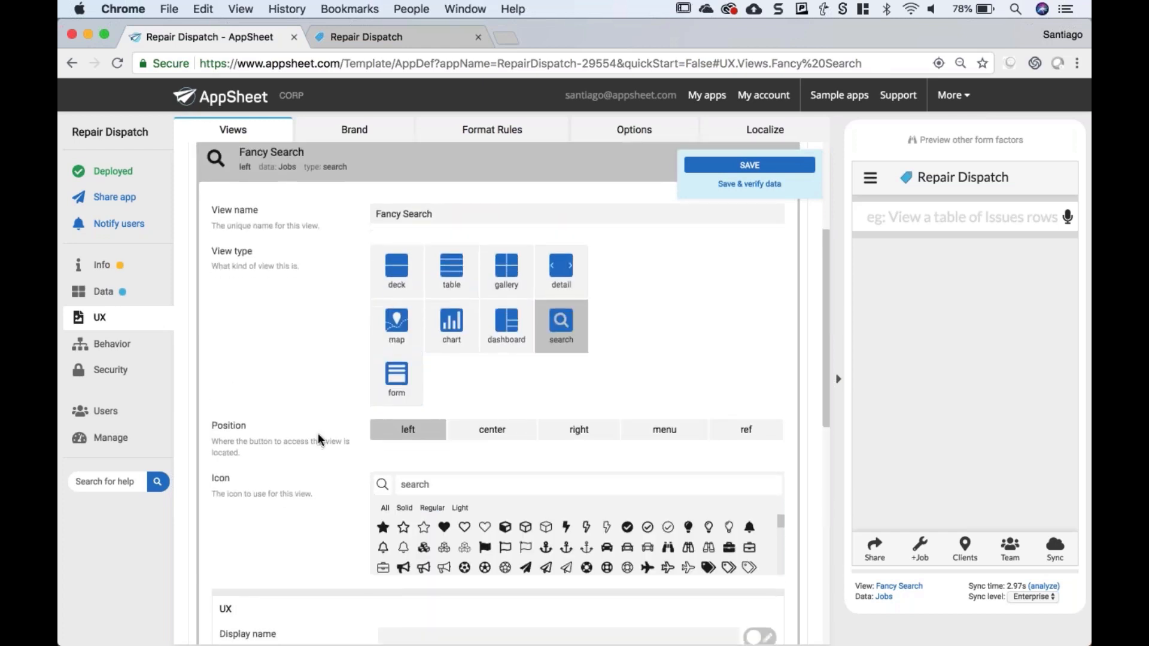
scroll(318, 432, "down", 5)
scroll(318, 432, "up", 6)
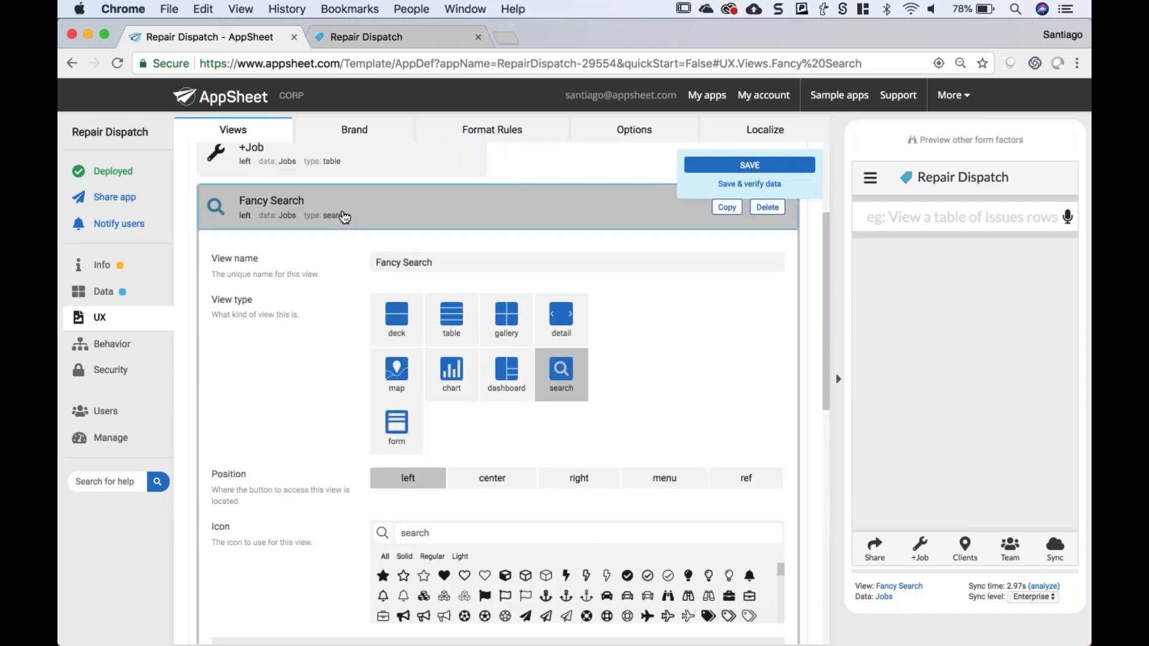
left_click(344, 217)
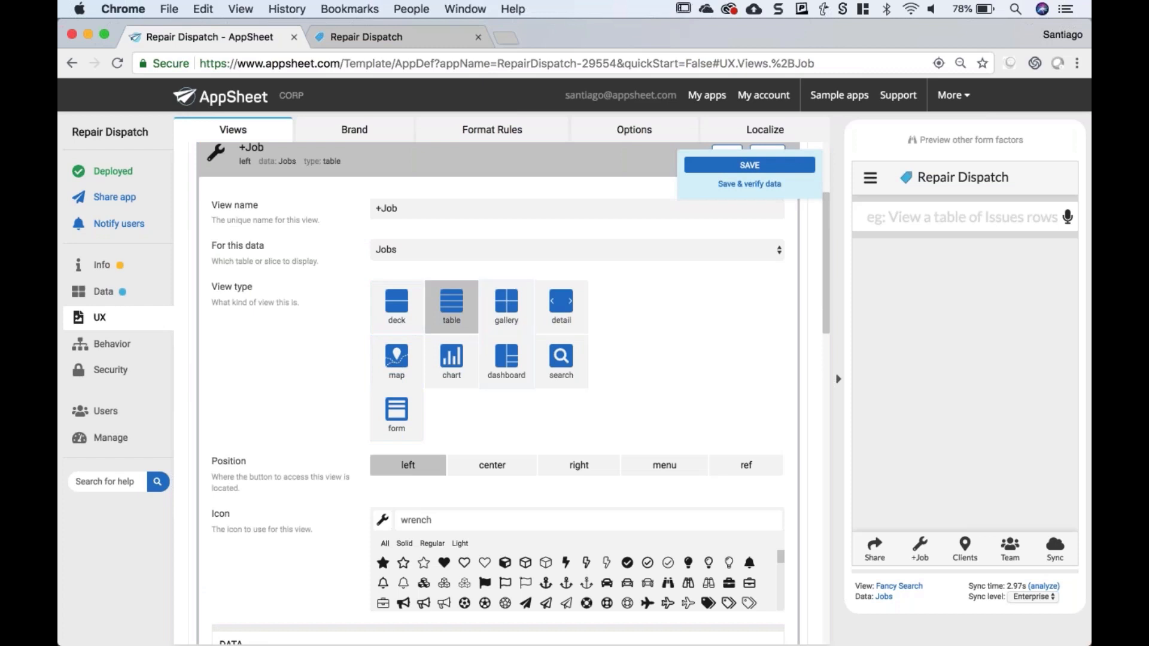
- Move the +Job view into the menu position and save the view changes
left_click(676, 470)
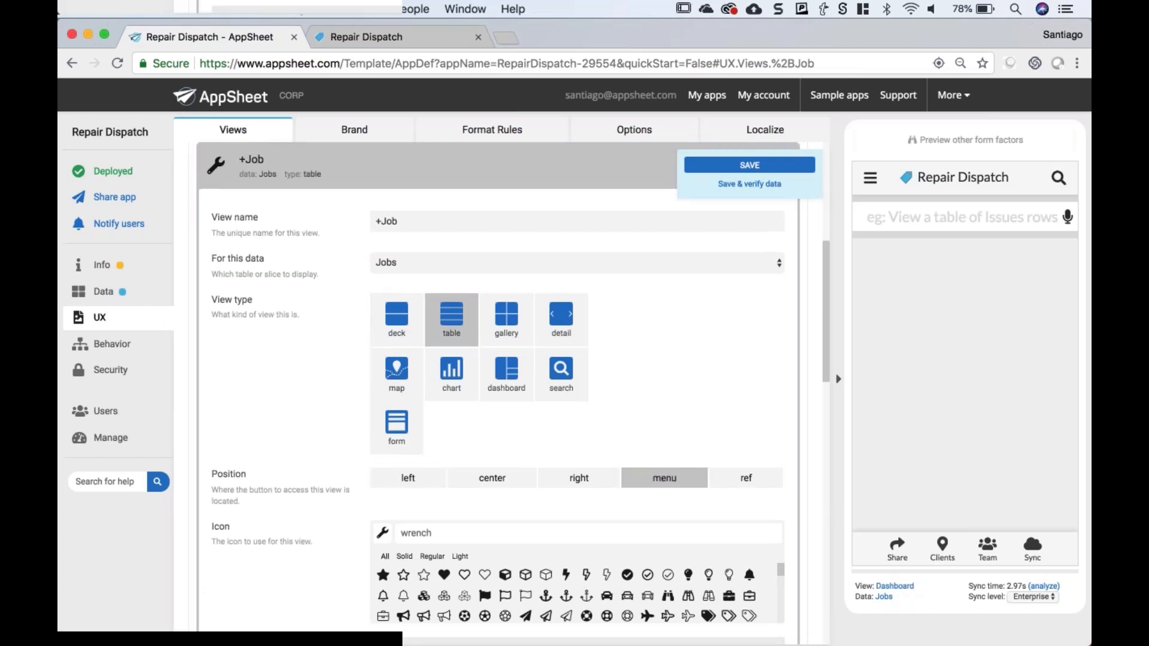
left_click(380, 165)
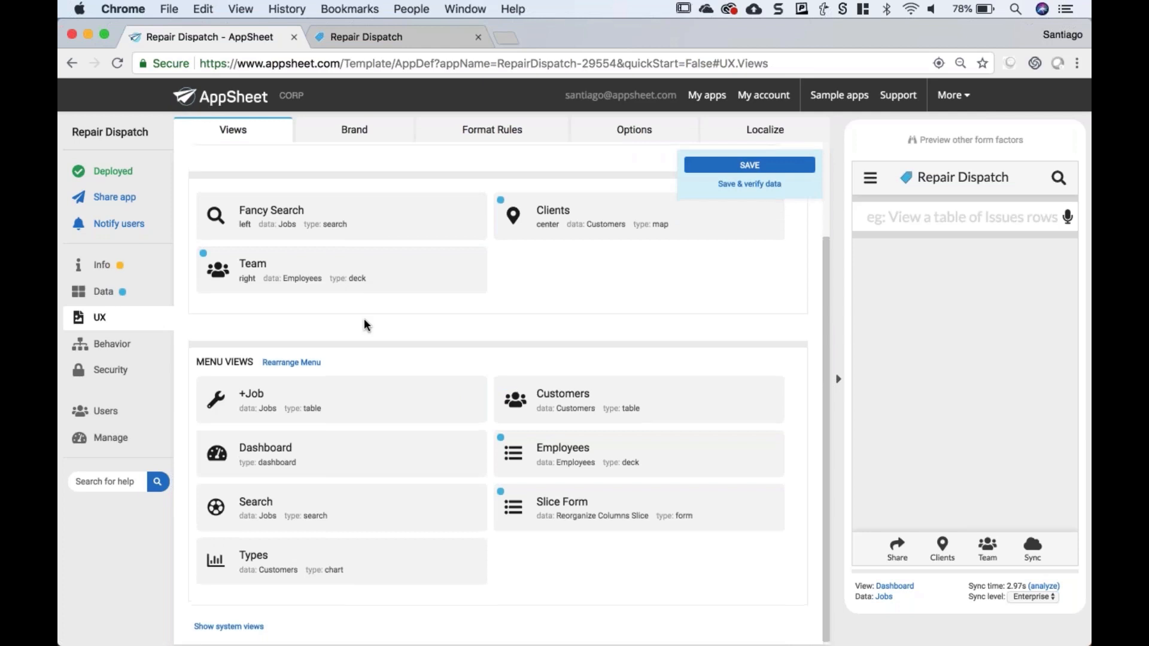
scroll(366, 325, "up", 1)
left_click(341, 242)
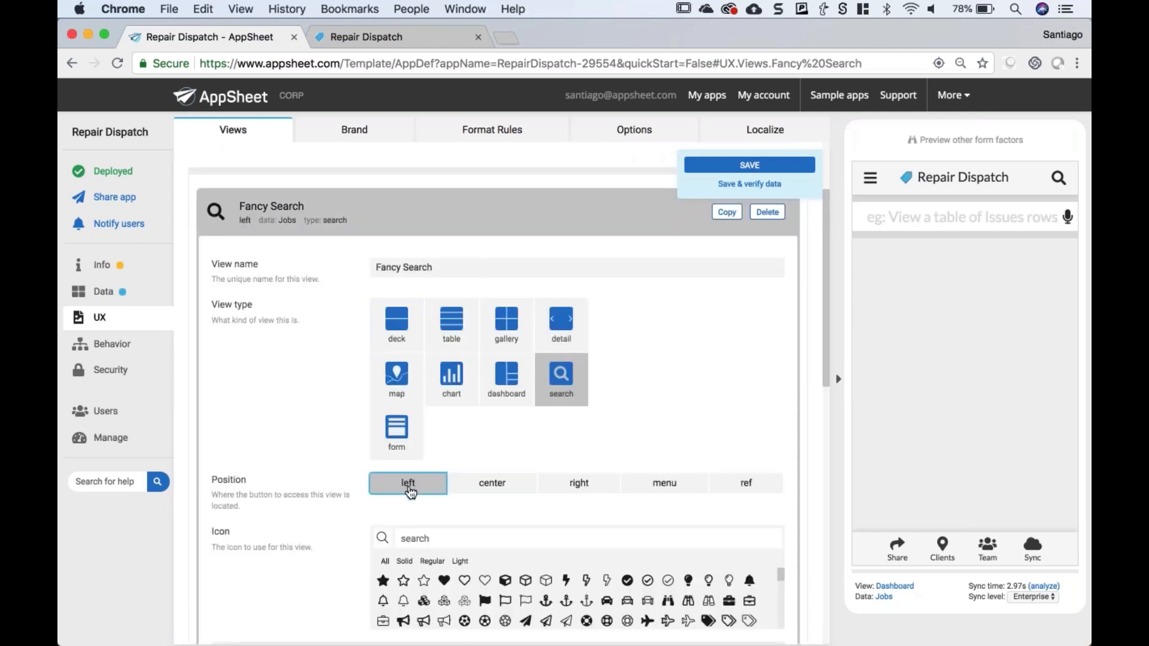
left_click(749, 165)
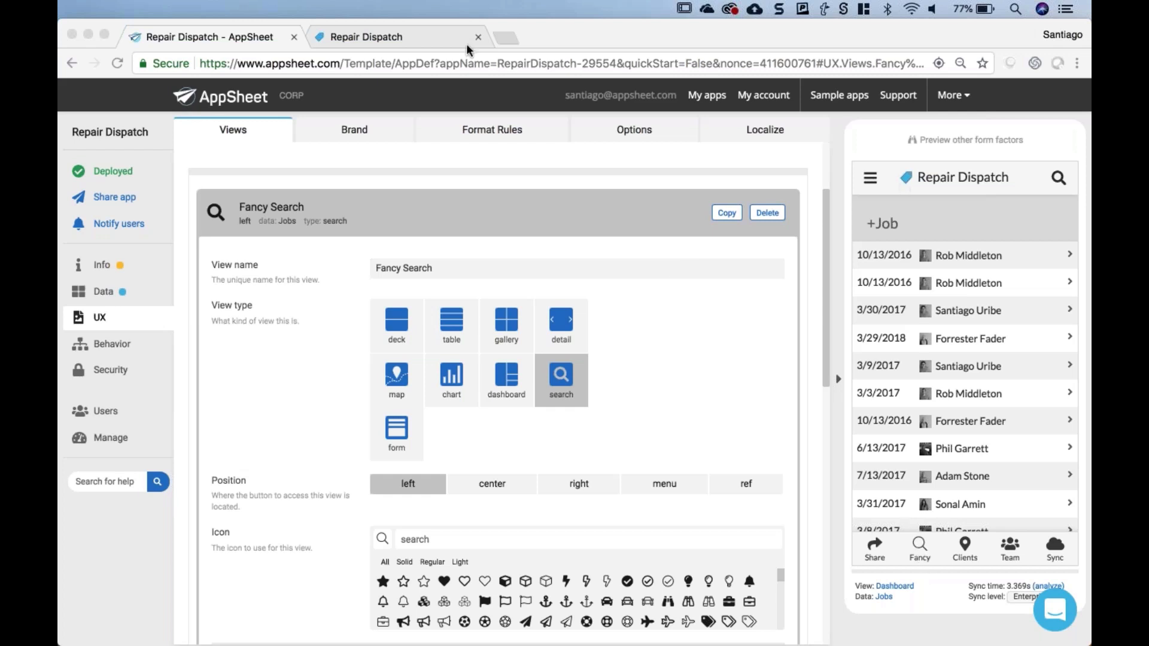
- Sync the running Repair Dispatch app and open its new Fancy Search page
left_click(417, 39)
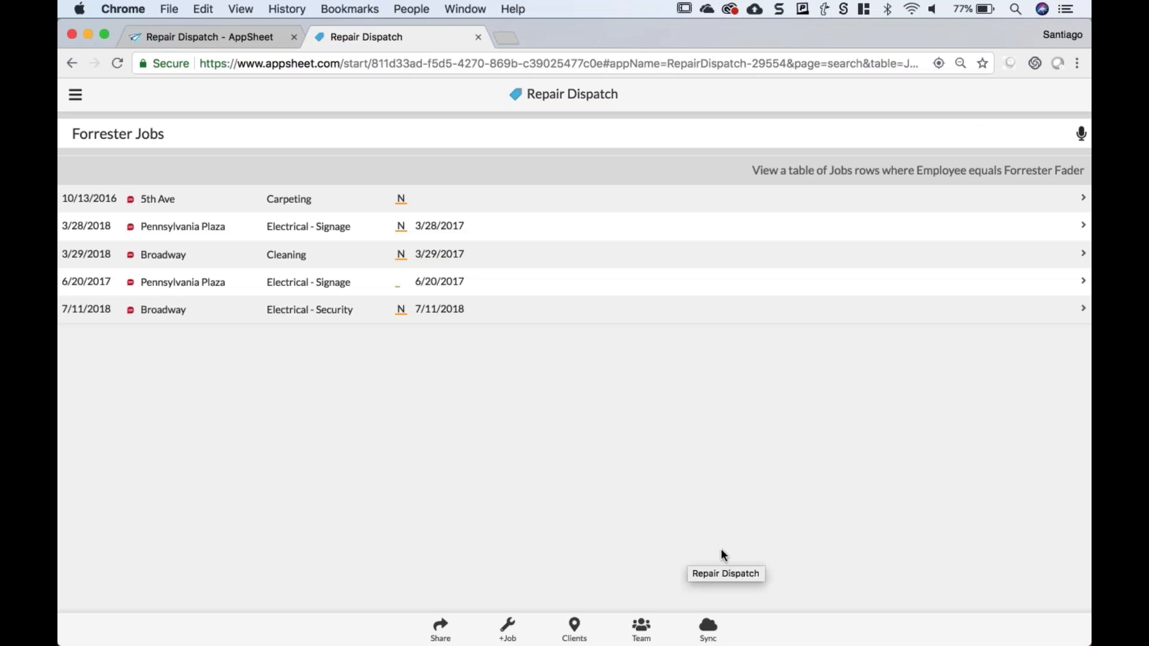
left_click(709, 631)
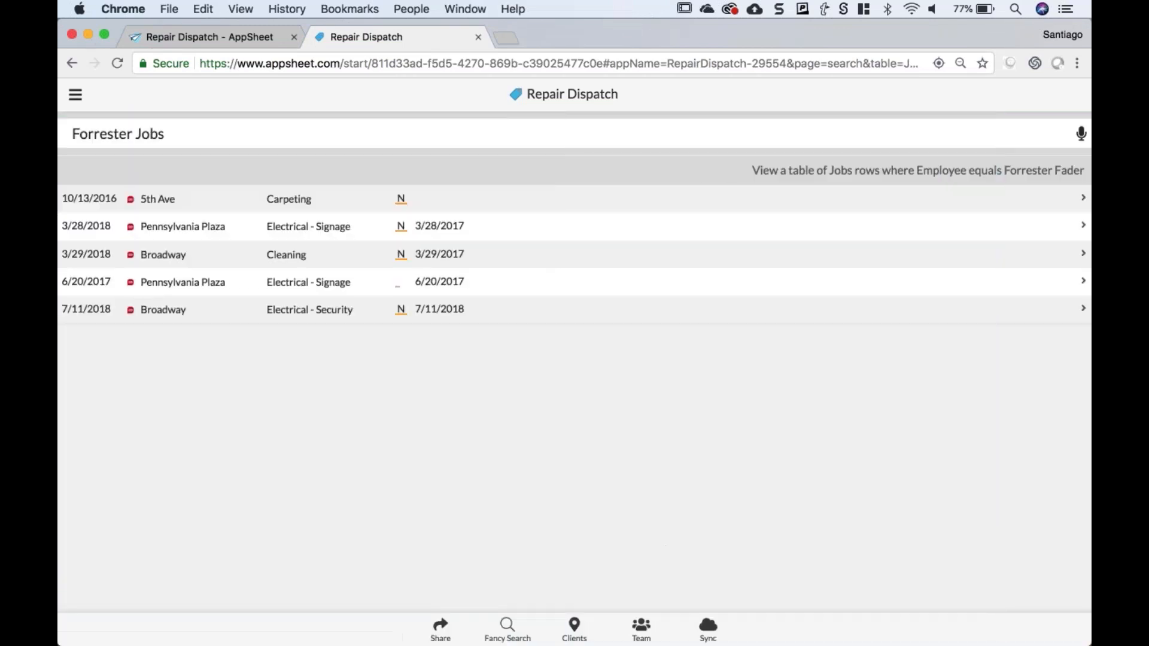
left_click(507, 630)
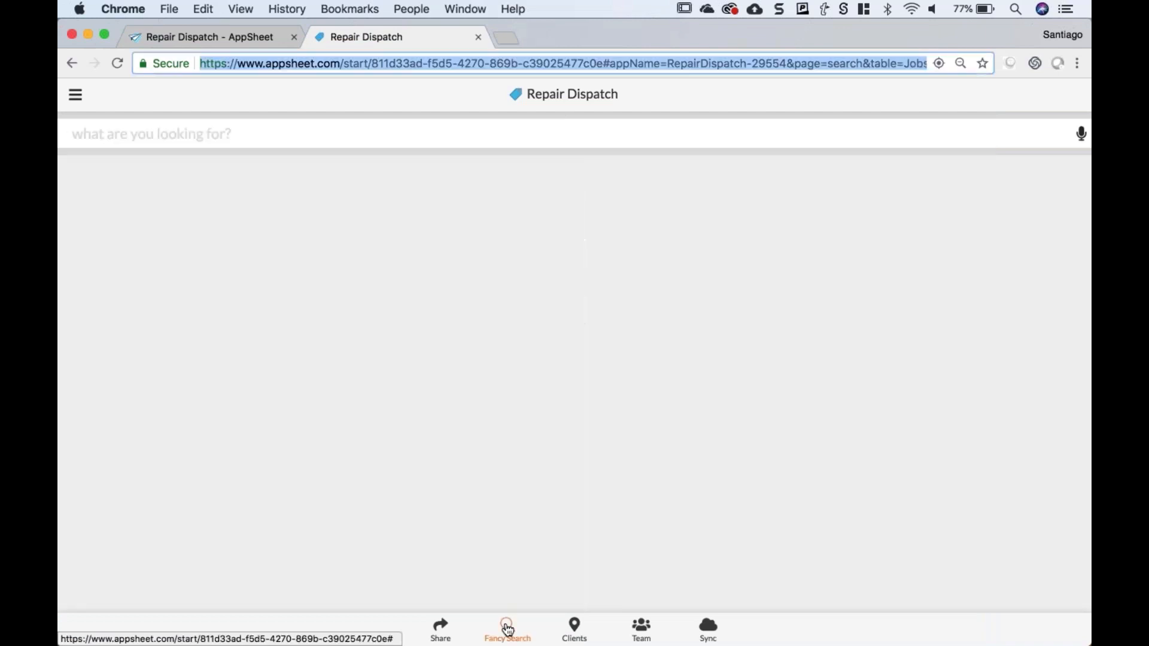
- Return to the editor's data tables list: Jobs, Customers, Employees and Issues
left_click(172, 36)
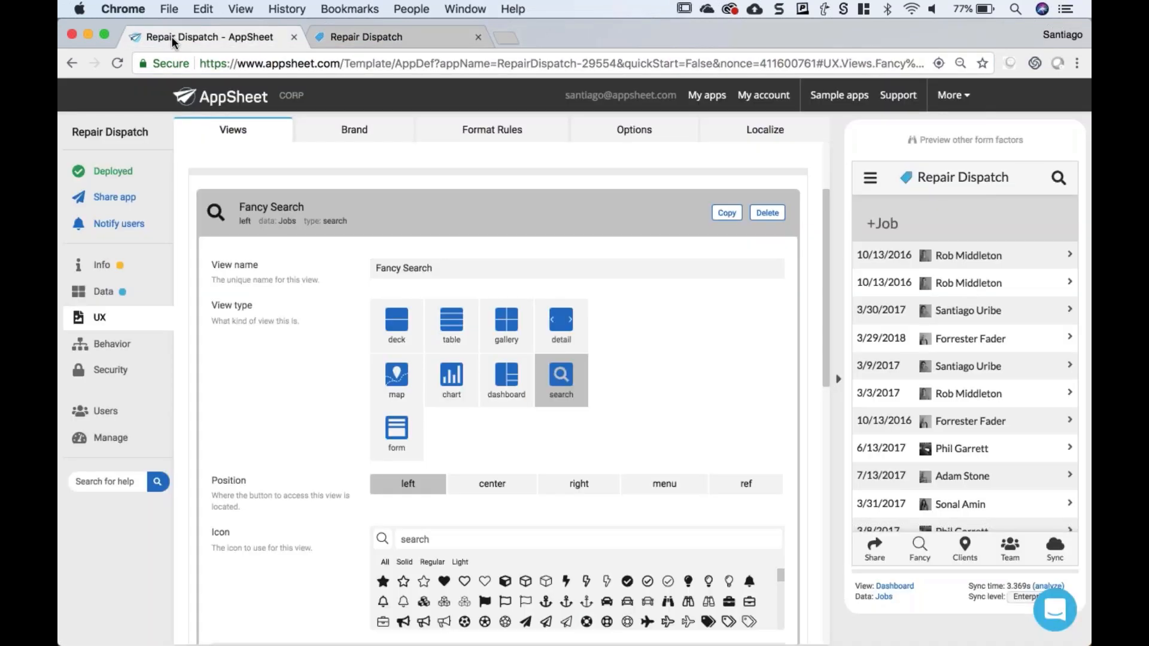
left_click(103, 291)
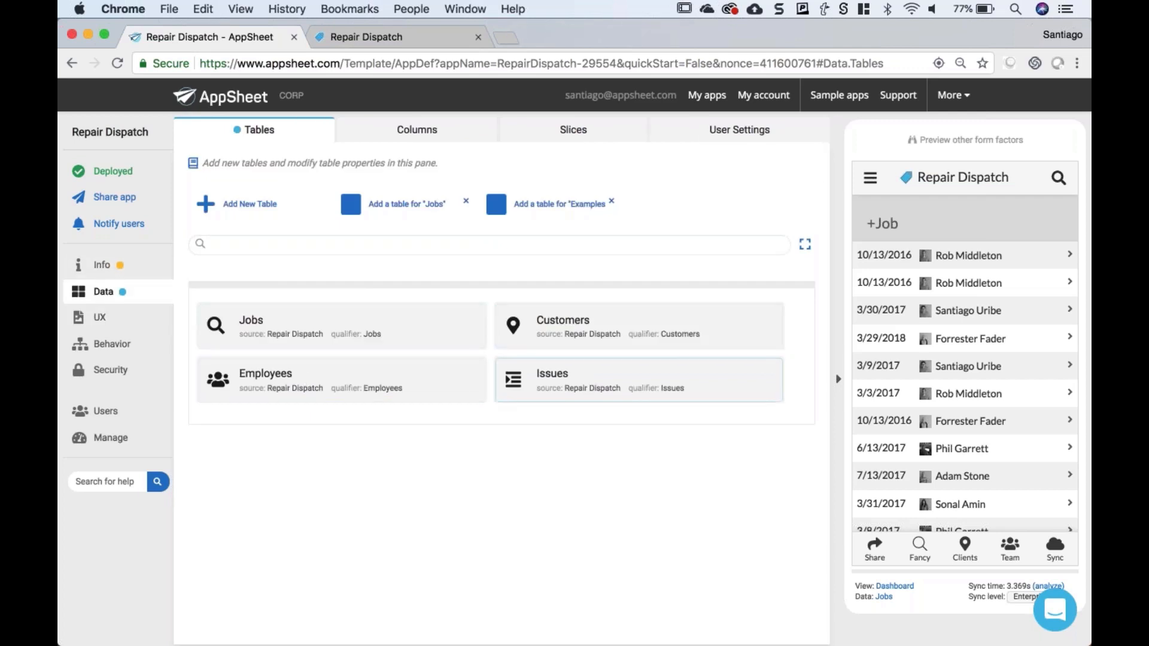
left_click(369, 39)
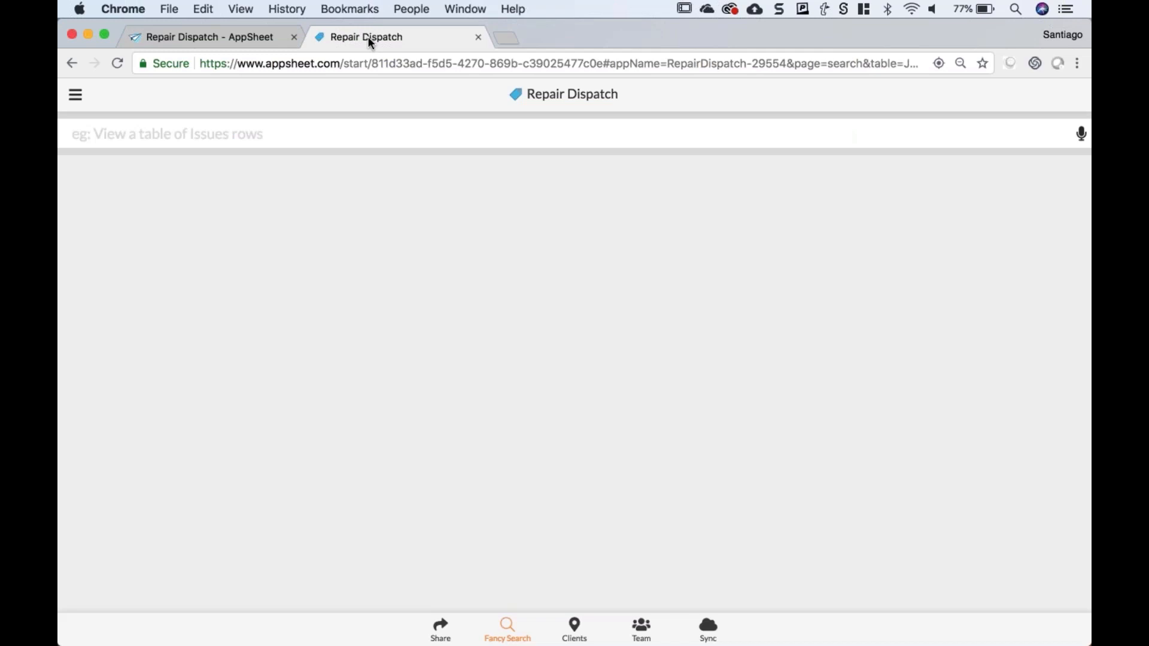
left_click(227, 37)
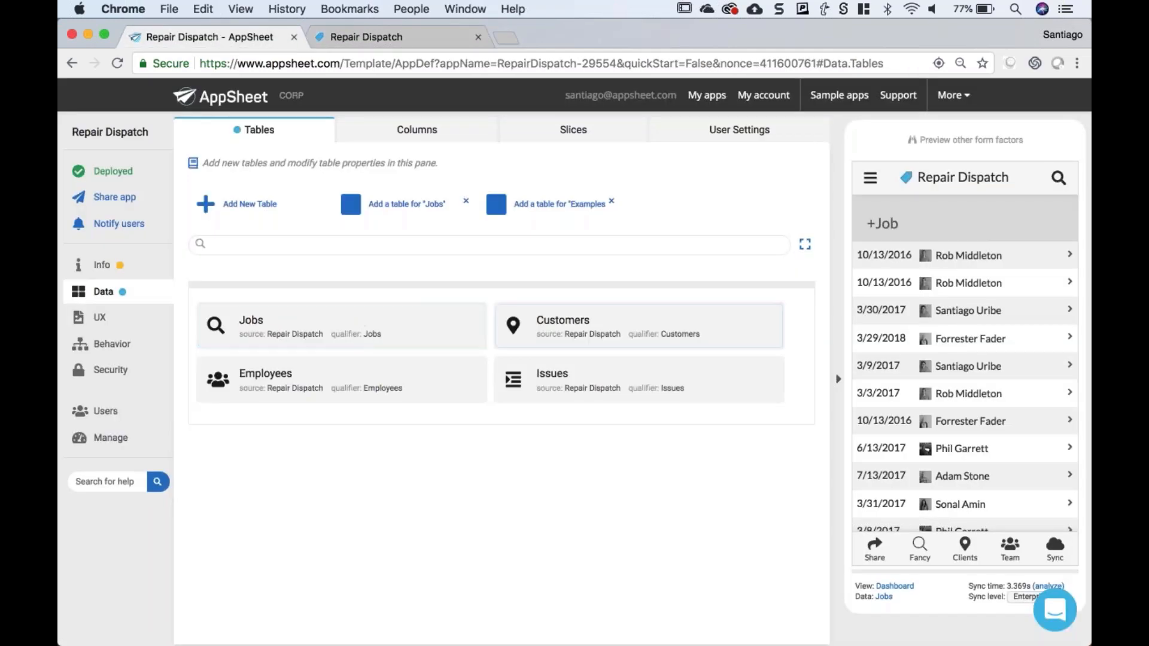
- Preview the Pennsylvania Plaza customer and its related 3/28/2018 job, then switch to the running app
left_click(950, 323)
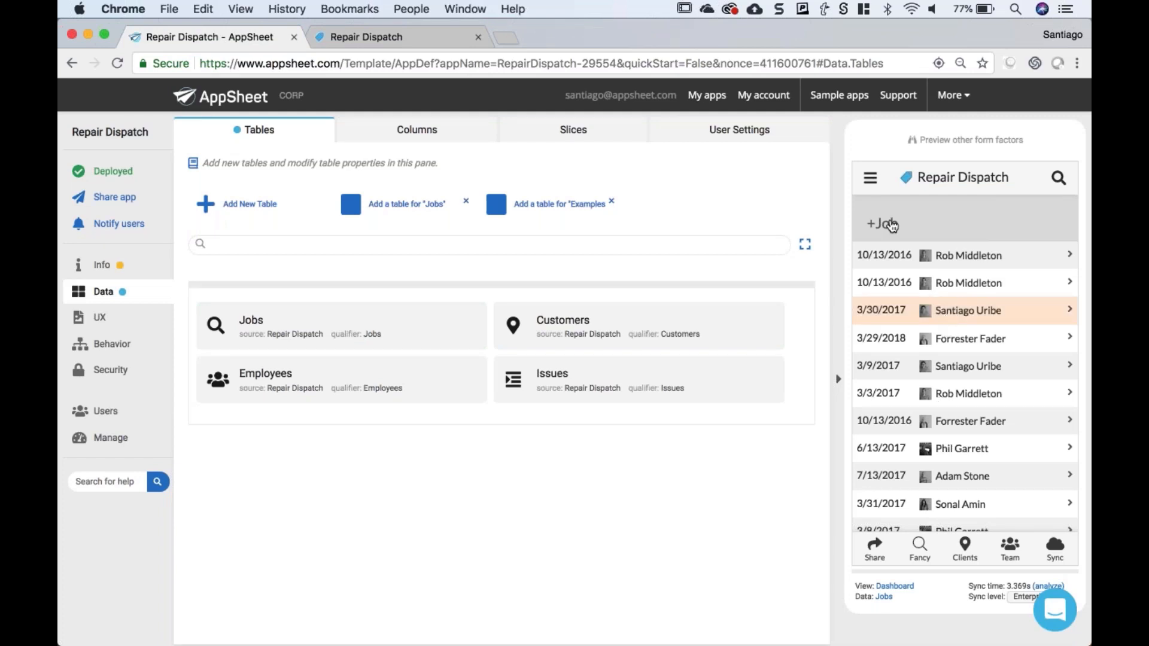
left_click(874, 184)
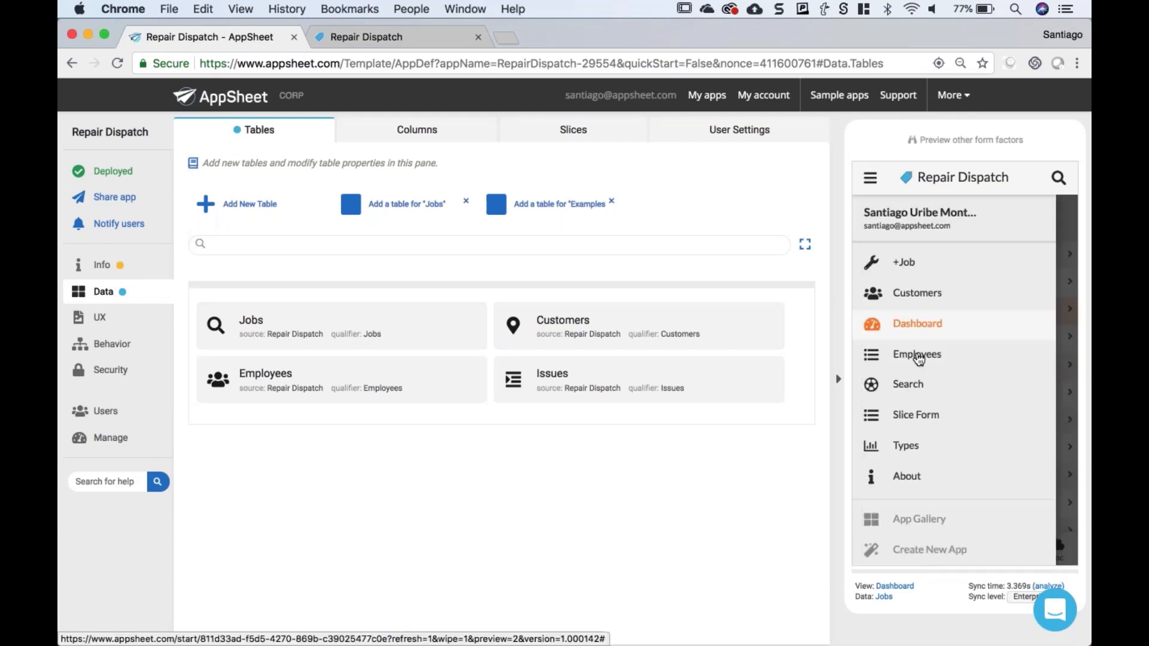
left_click(913, 293)
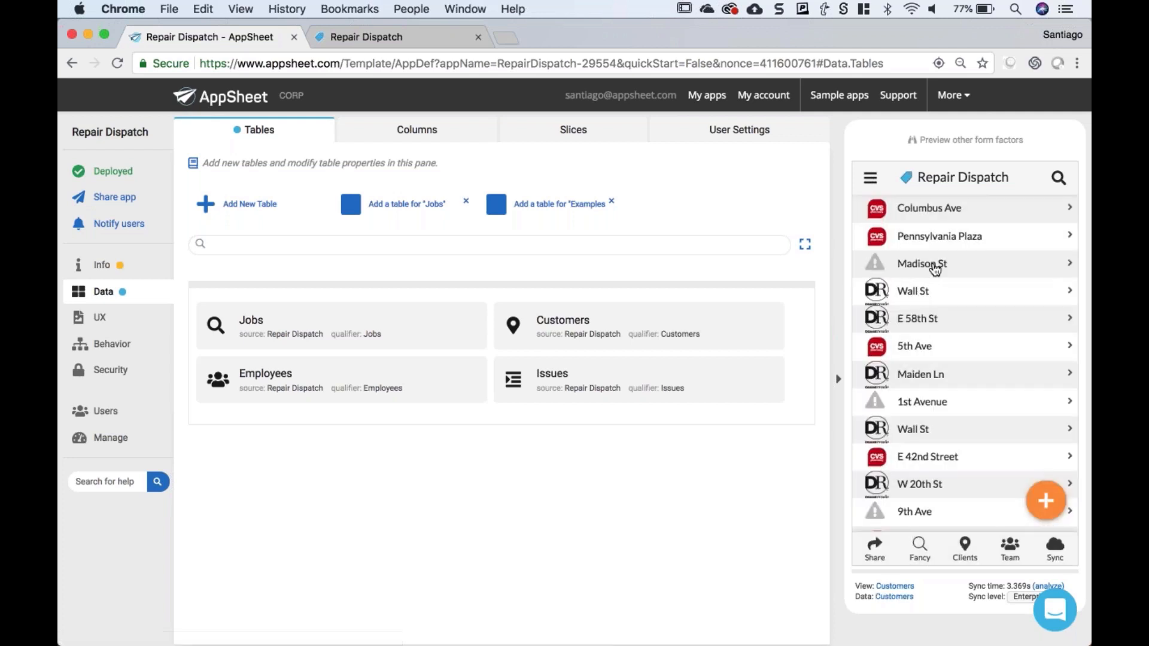
left_click(942, 238)
scroll(940, 275, "down", 5)
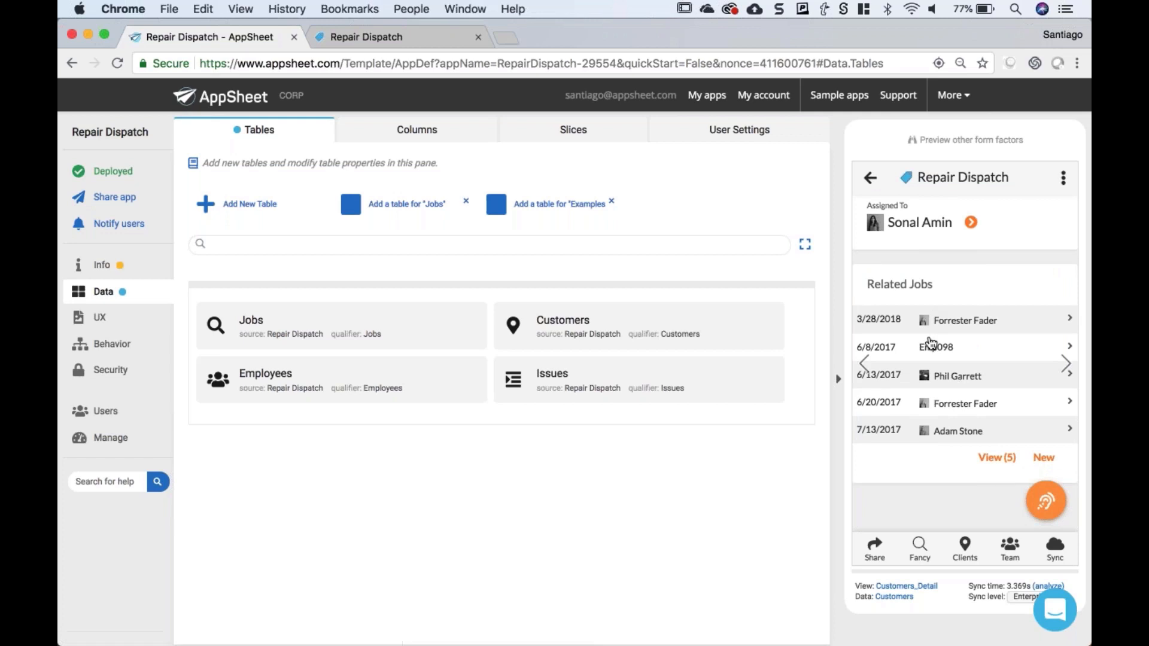
left_click(969, 326)
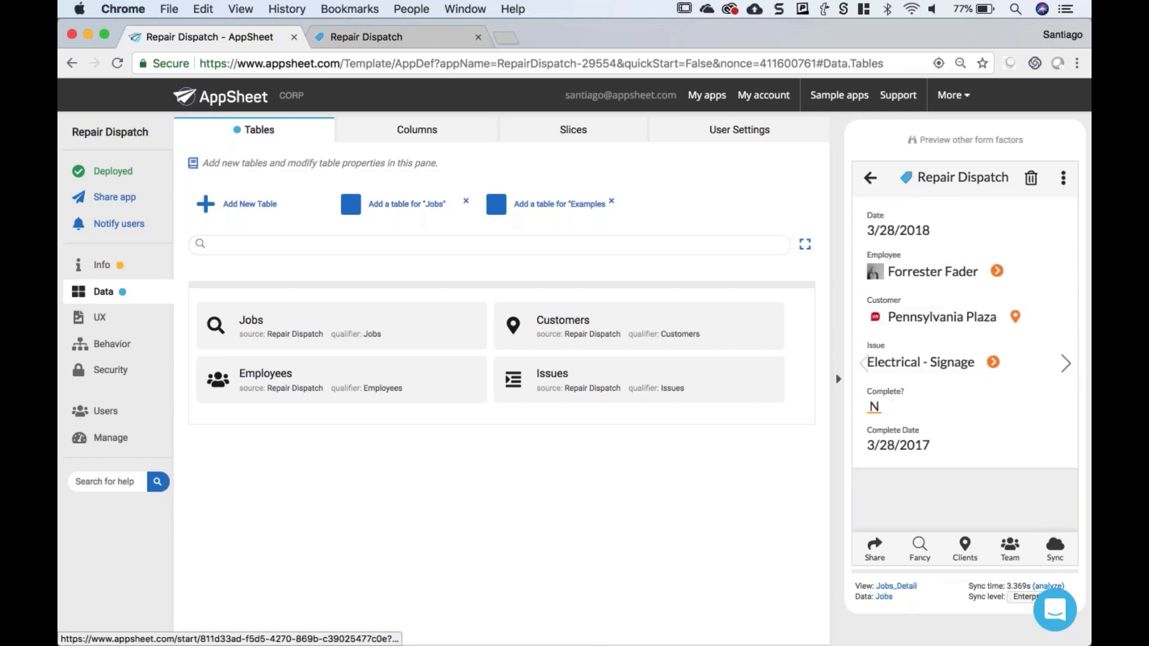
left_click_drag(873, 255, 907, 258)
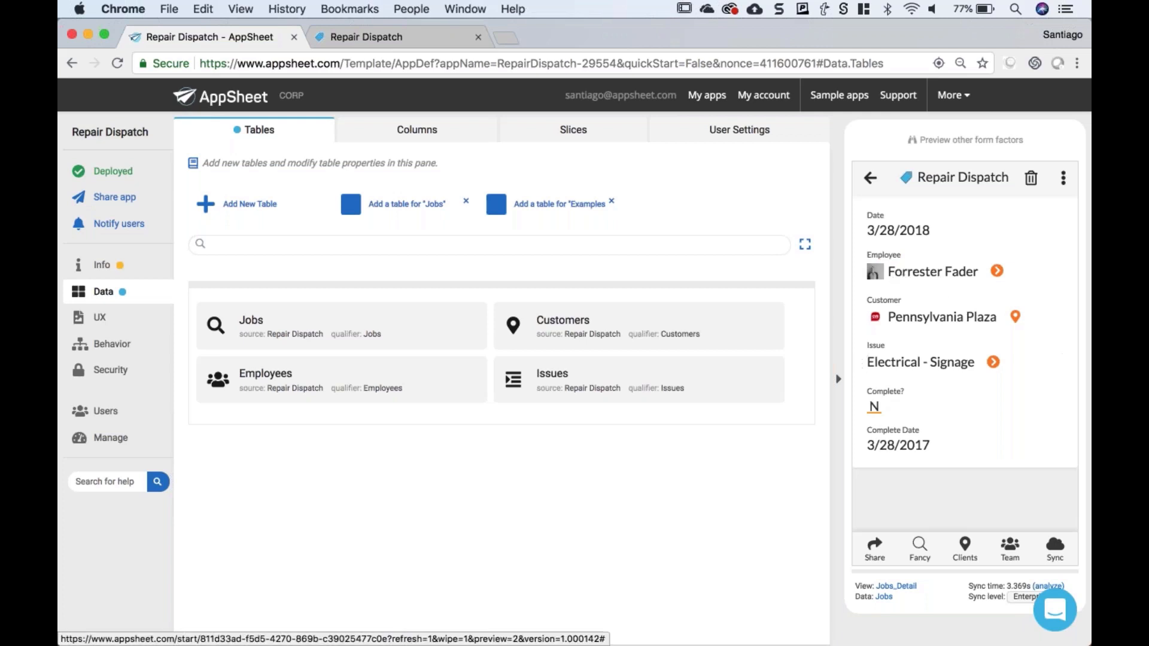
left_click(411, 38)
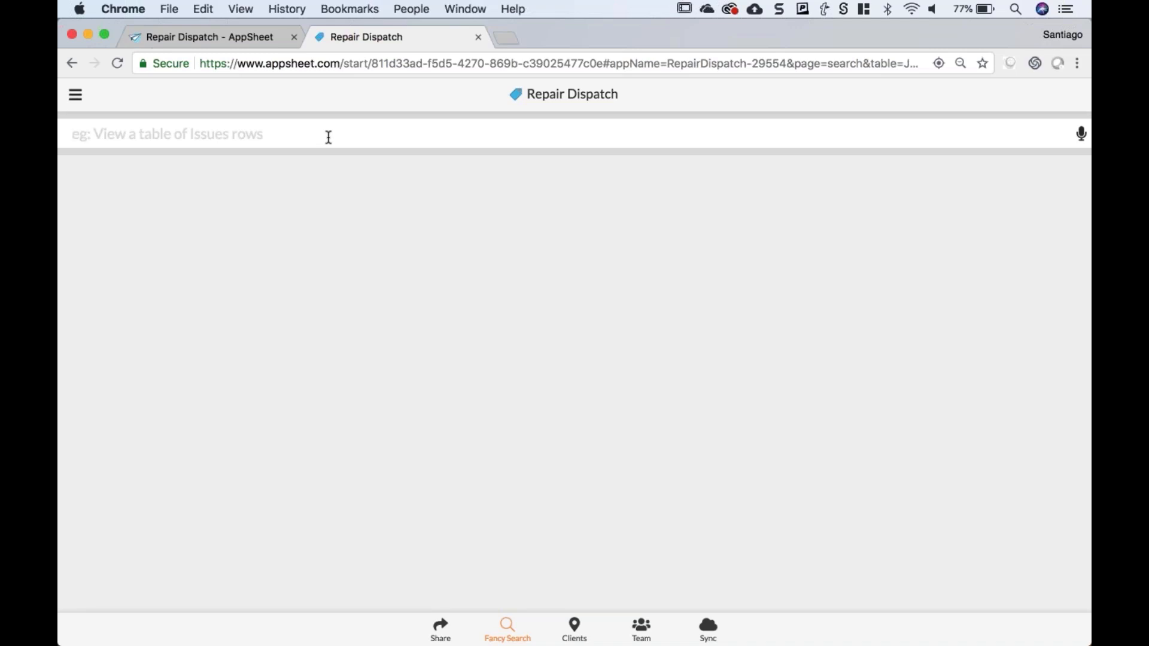
- Search for an employee's name followed by 'Jobs' to list their five Jobs rows
type("Forreste")
type("r Jobs")
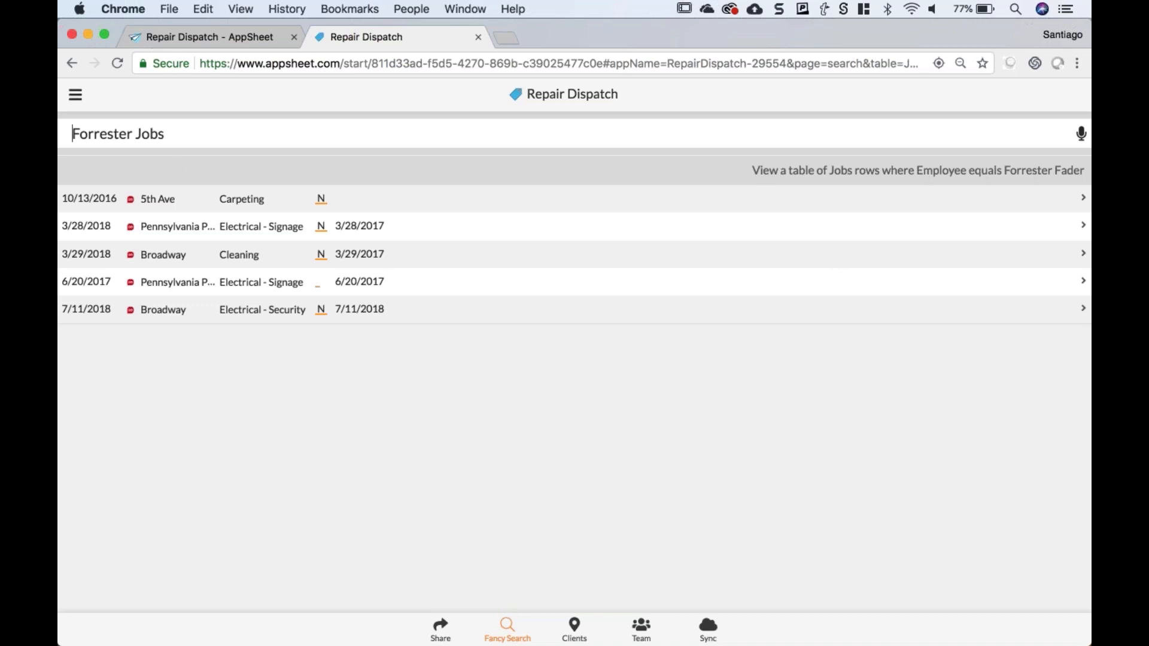
- Change the Fancy Search query to 'map of customers'
left_click(72, 134)
type("map o")
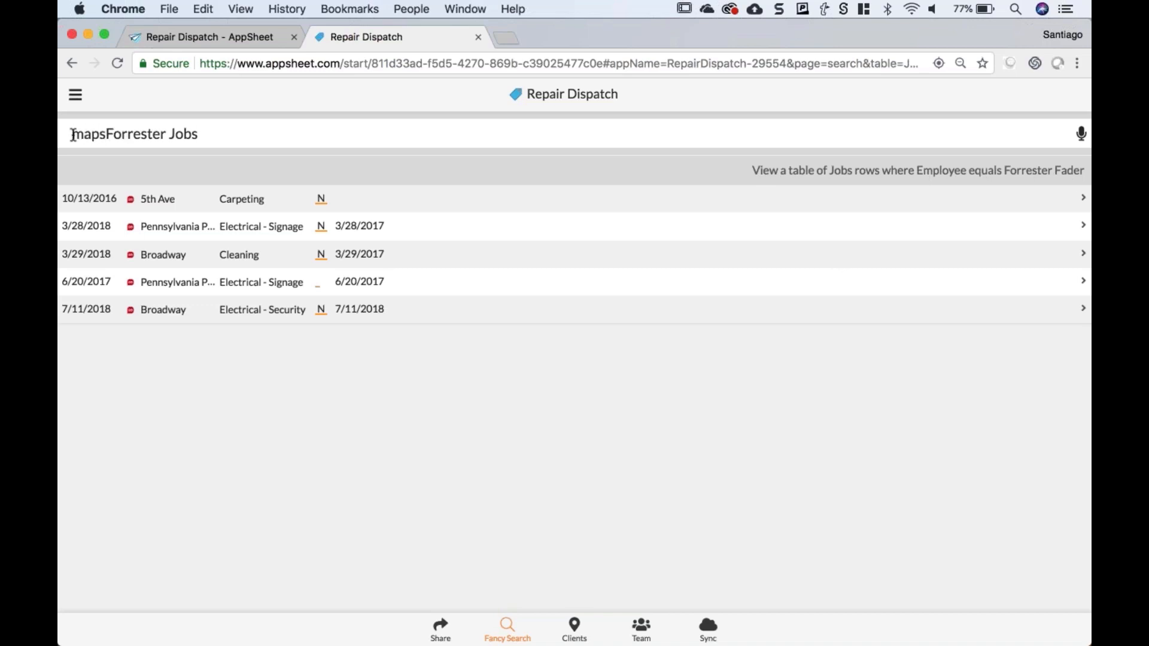
type("f")
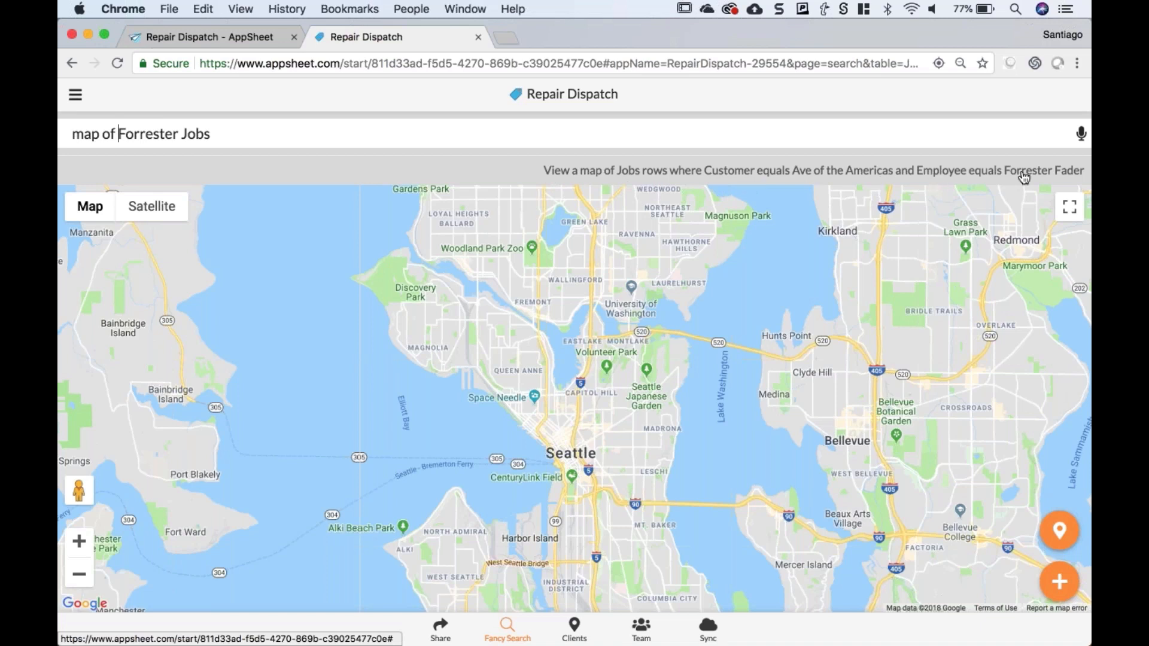
double_click(191, 135)
key("BackSpace")
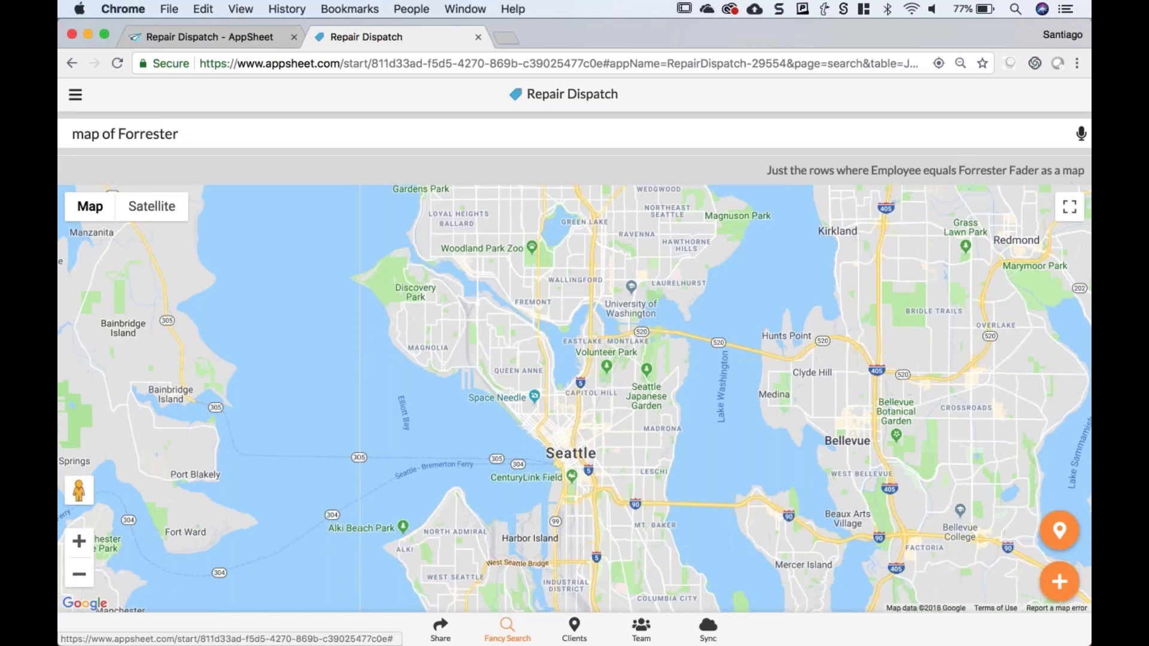
left_click_drag(123, 132, 68, 132)
type("m")
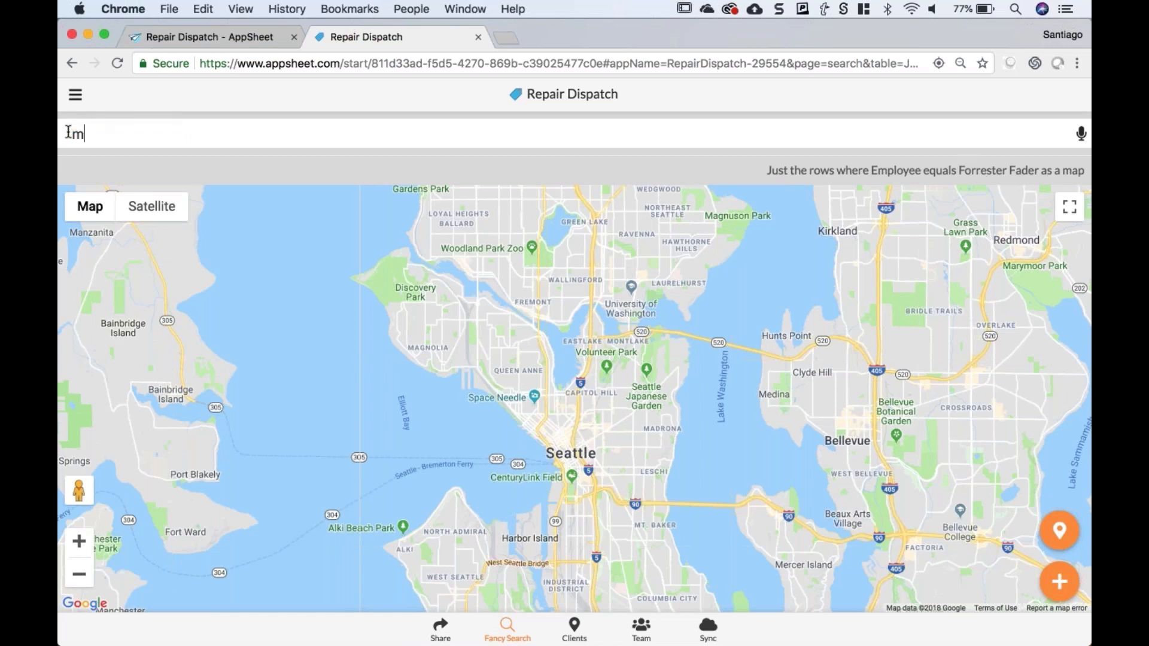
type("aps")
key("BackSpace")
type("of customers")
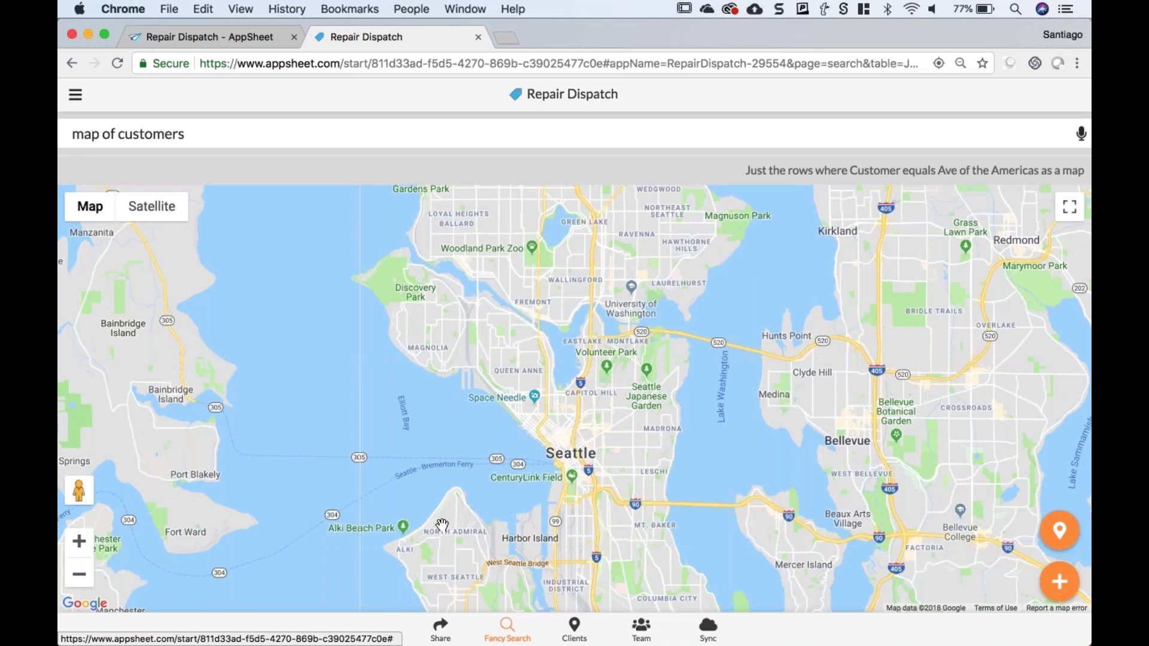
- Zoom the customer map out to the US, then replace the query with one employee's jobs
left_click(79, 574)
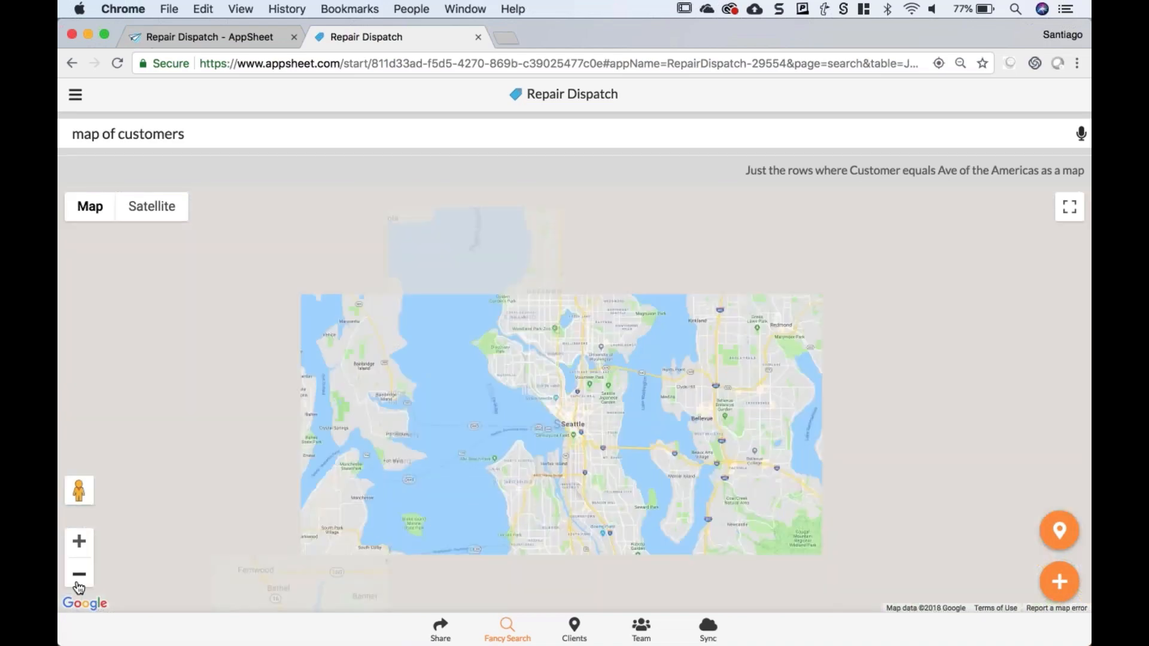
left_click(79, 575)
left_click(79, 574)
left_click(79, 574)
left_click(79, 575)
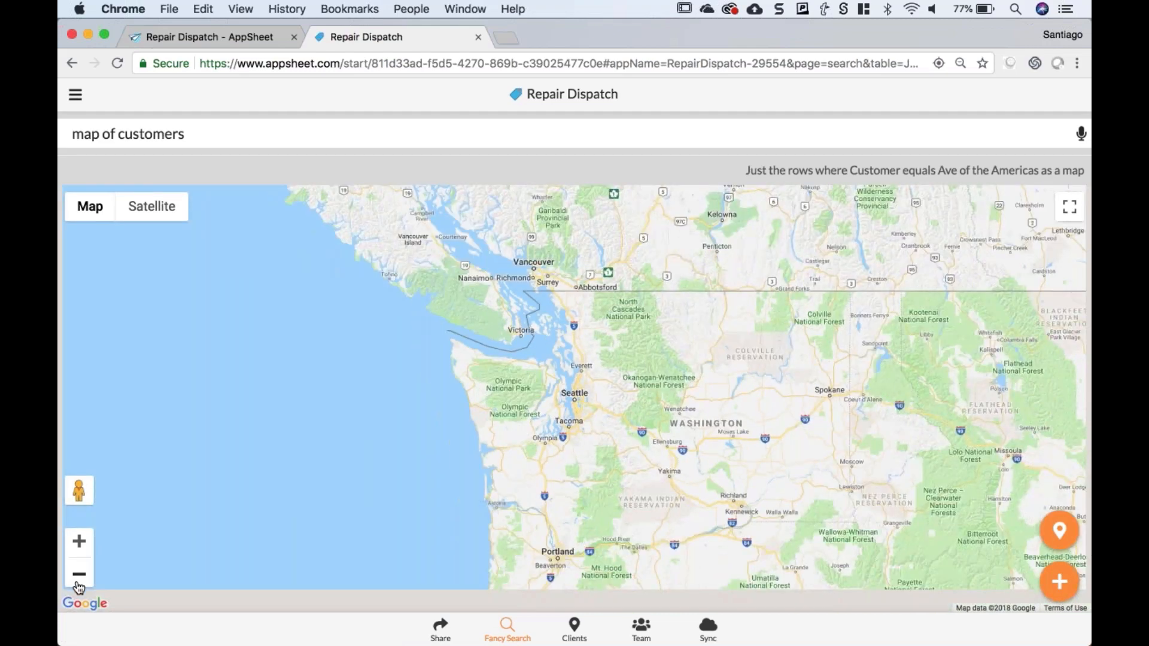
left_click(79, 574)
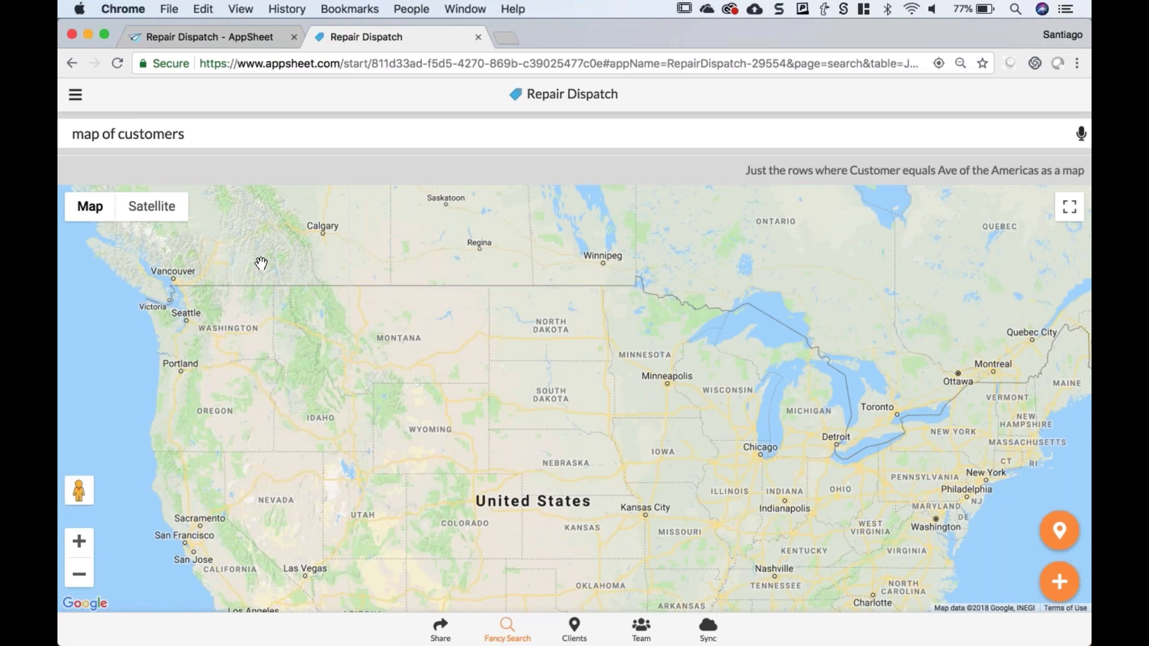
left_click_drag(185, 134, 59, 137)
type("r")
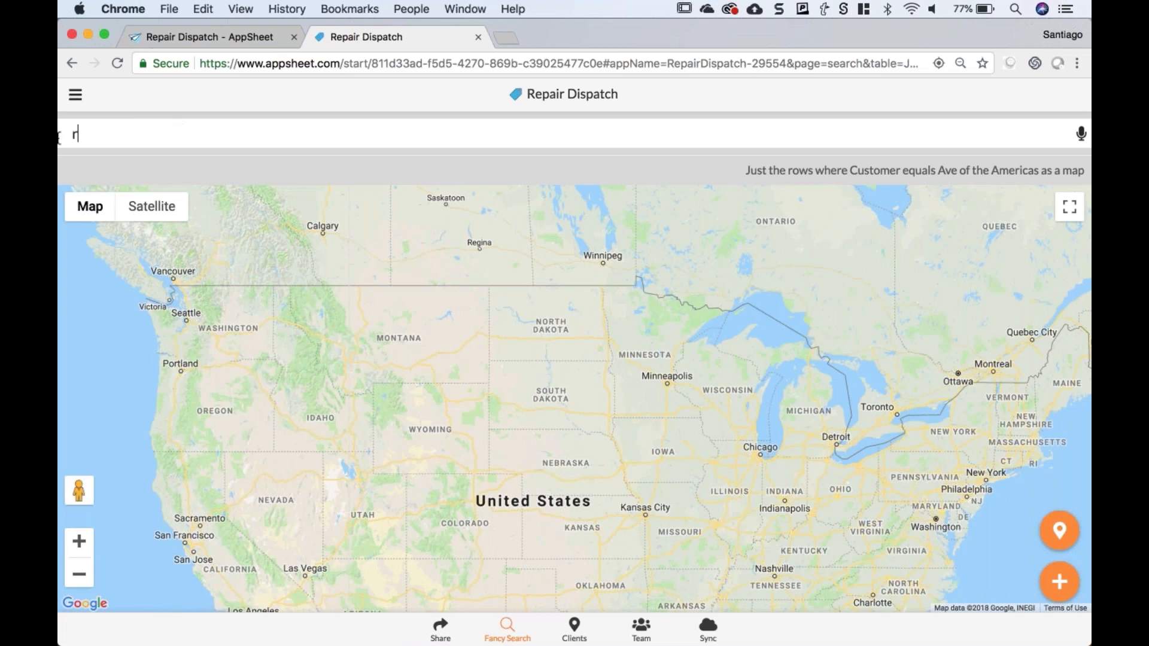
type("ob jobs")
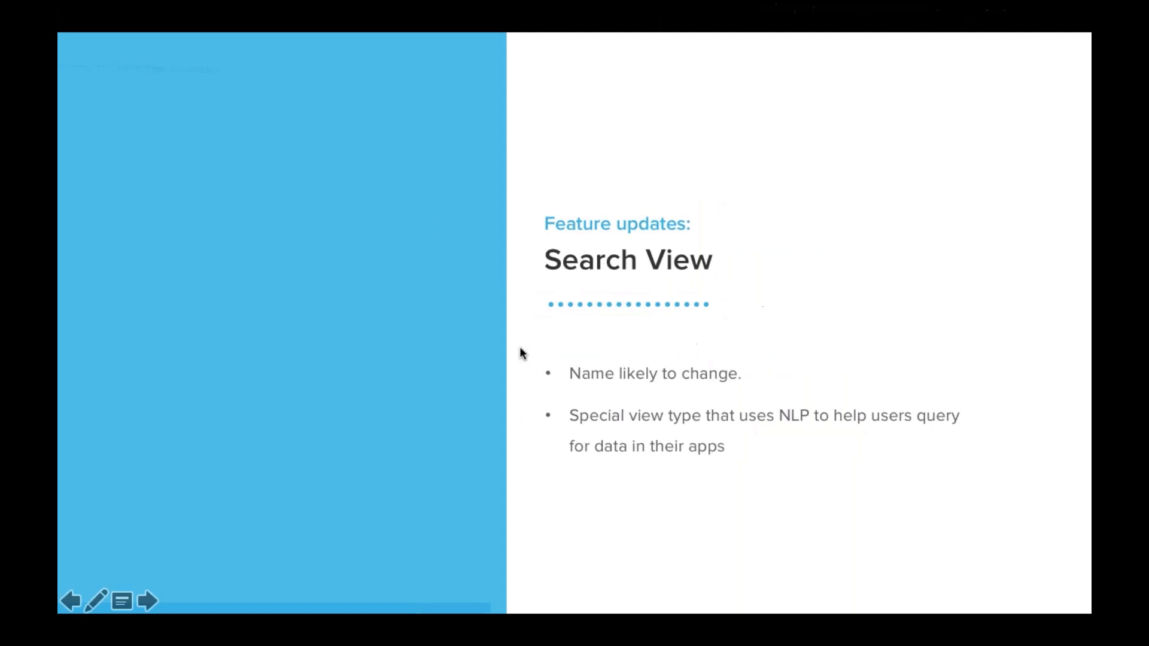
- Show the Image Placeholder zap with its Catch Hook trigger and AppSheet Invoke Action step
left_click(436, 221)
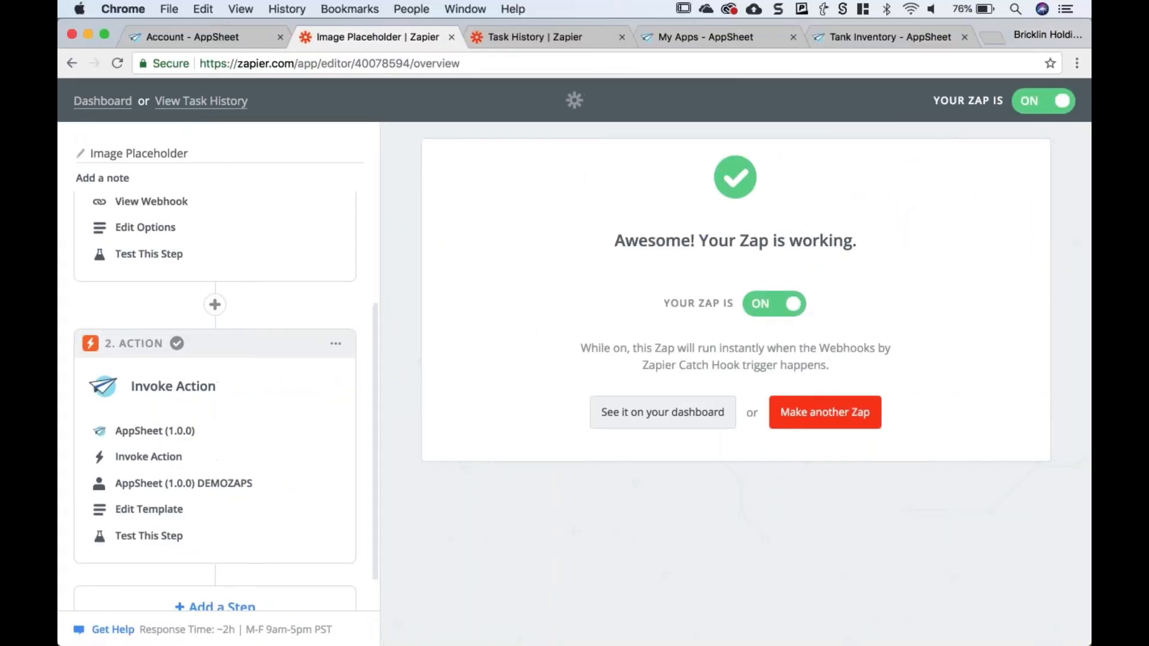
- In Tank Inventory's Data > Columns, open the Inspections table's Inspector column definition
left_click(856, 38)
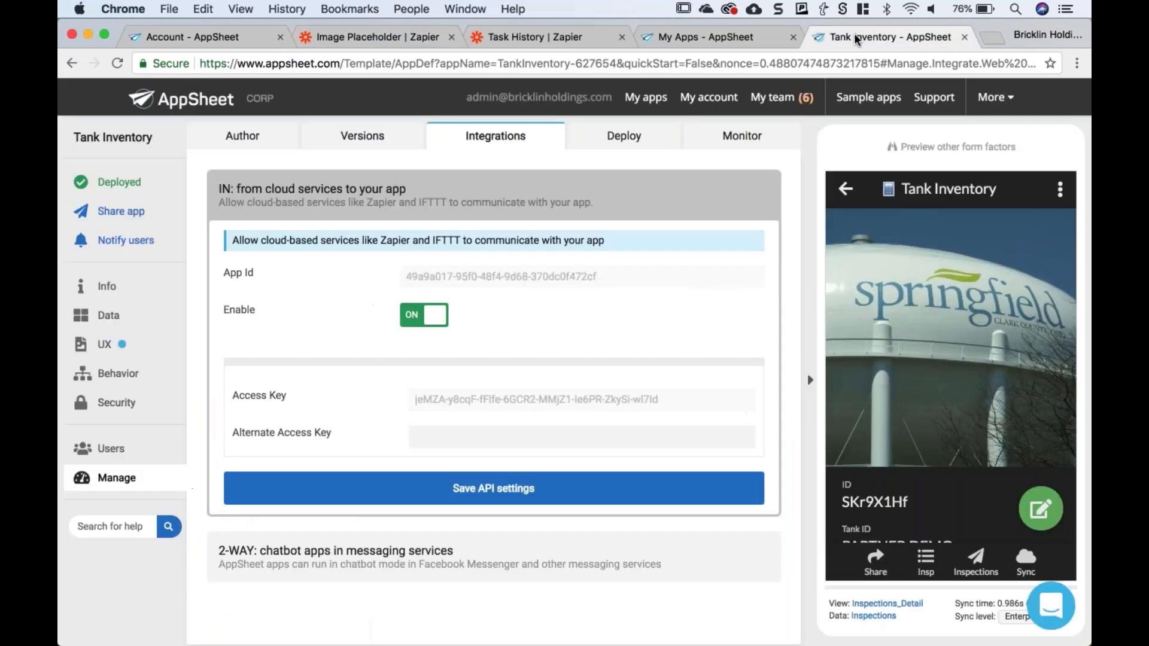
left_click(90, 318)
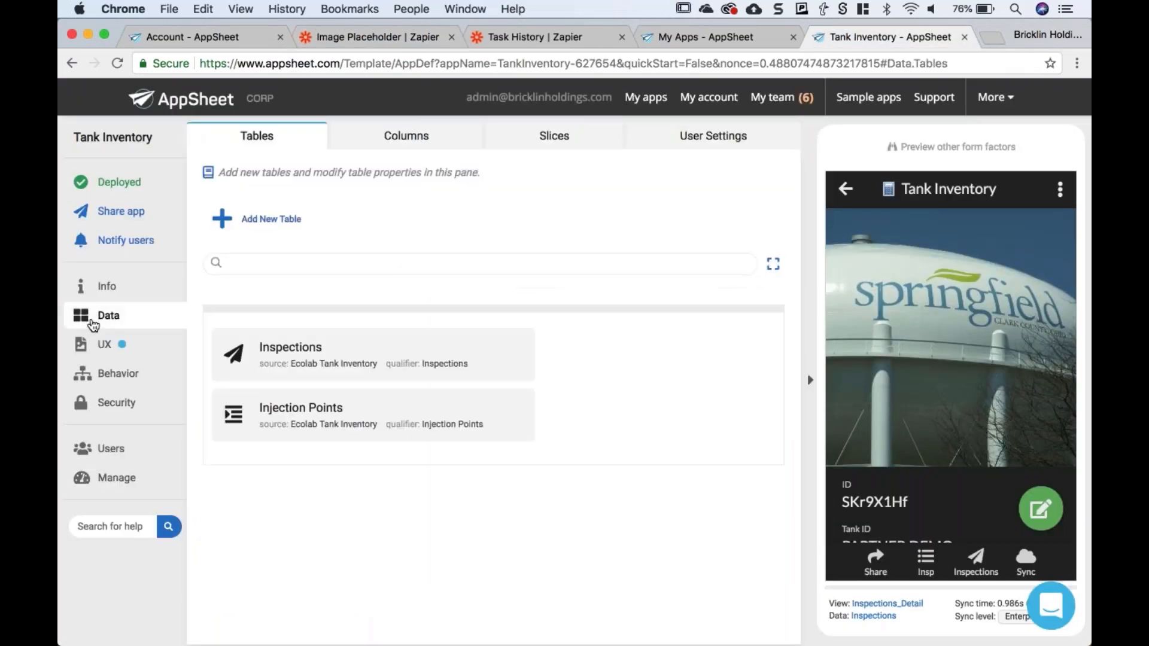
left_click(396, 134)
left_click(294, 388)
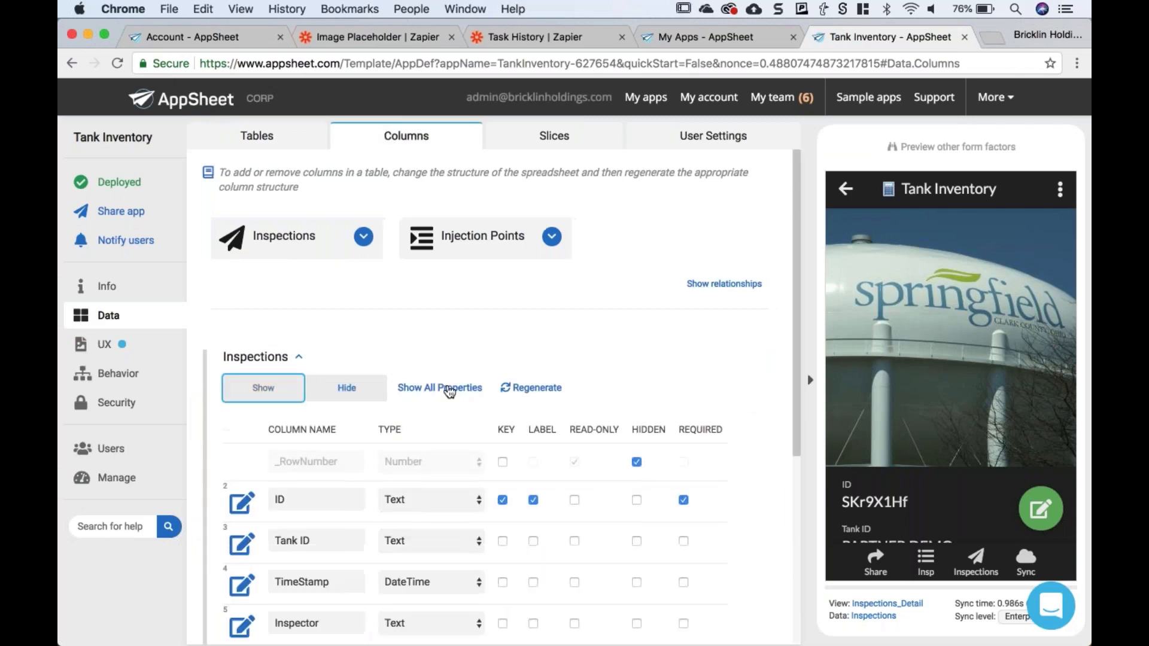
scroll(446, 389, "down", 5)
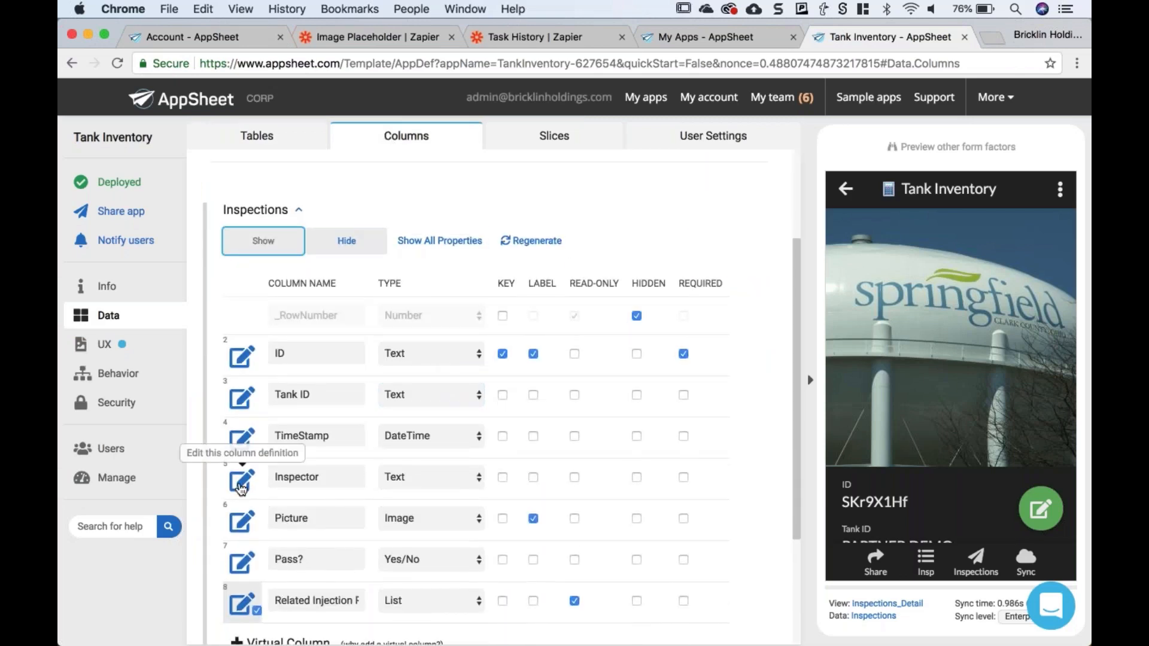
left_click(242, 479)
- Point out the Inspector column's empty Valid_If and Error_Message_If_Invalid settings
scroll(426, 313, "down", 5)
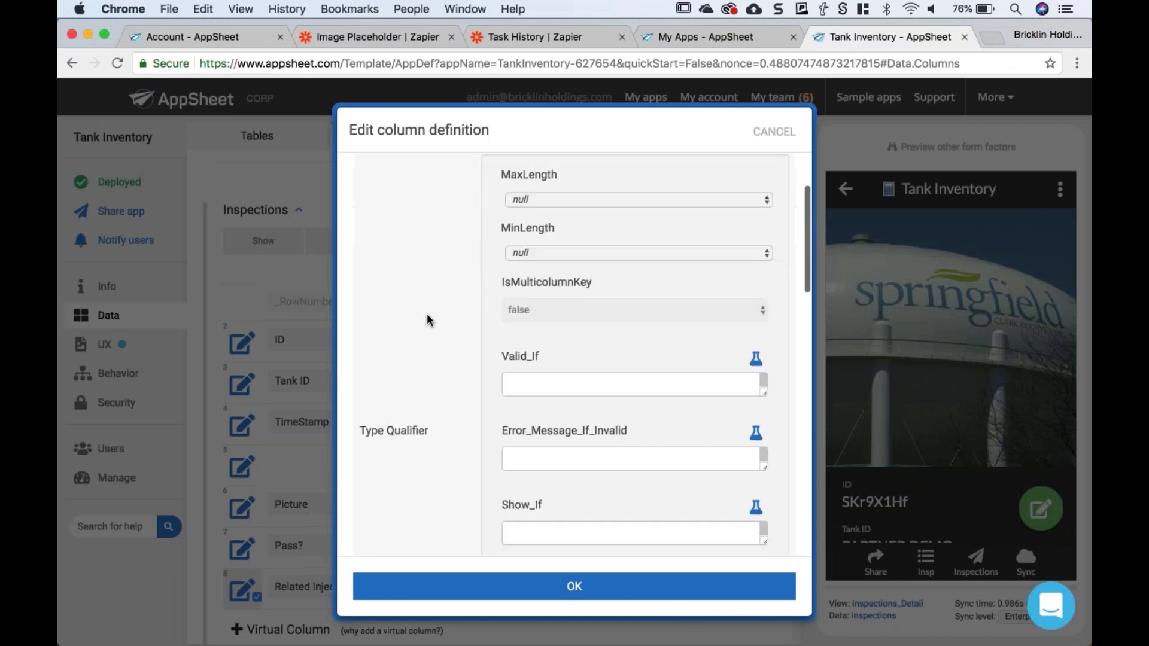
left_click(554, 374)
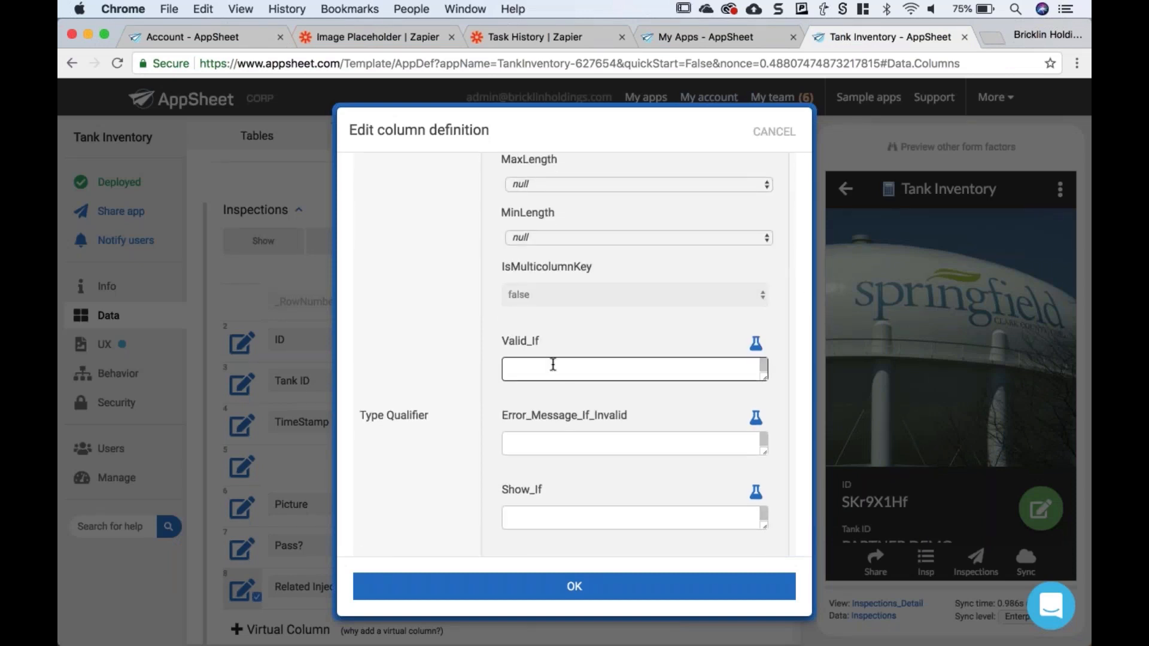
left_click_drag(496, 417, 630, 418)
left_click(555, 369)
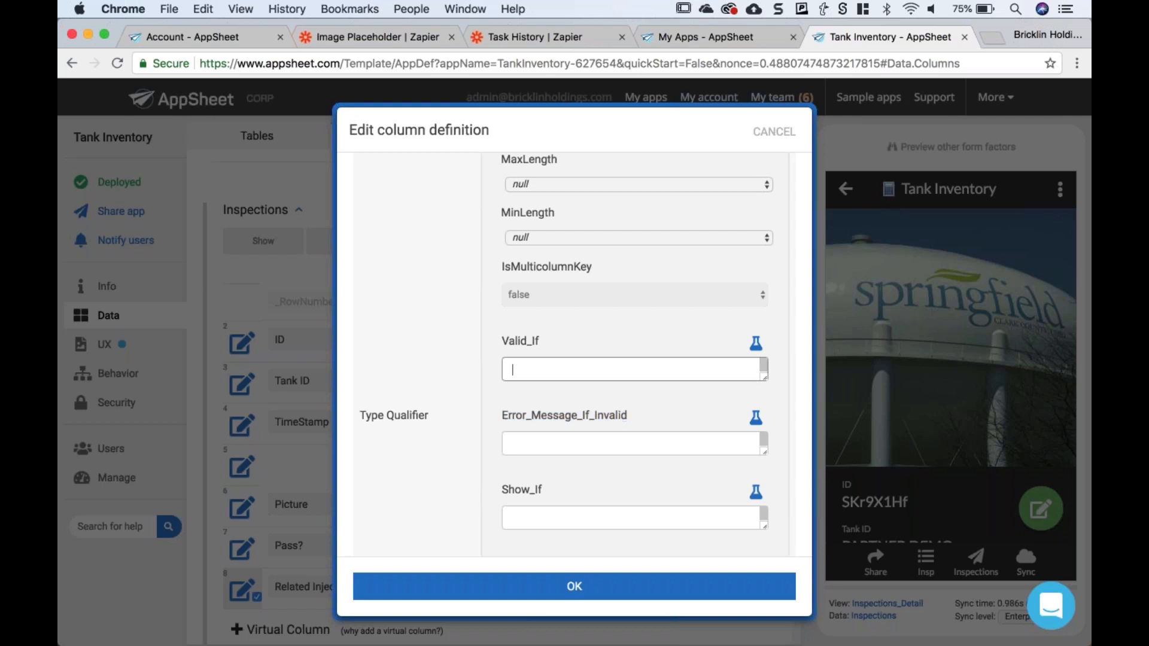
left_click(555, 444)
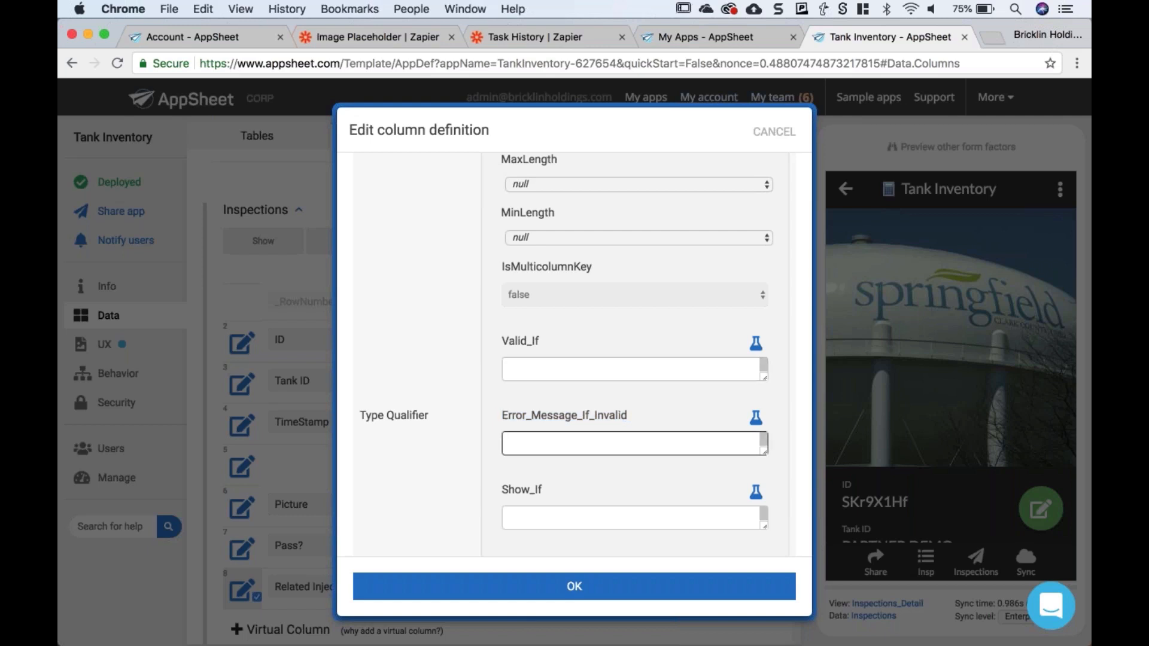